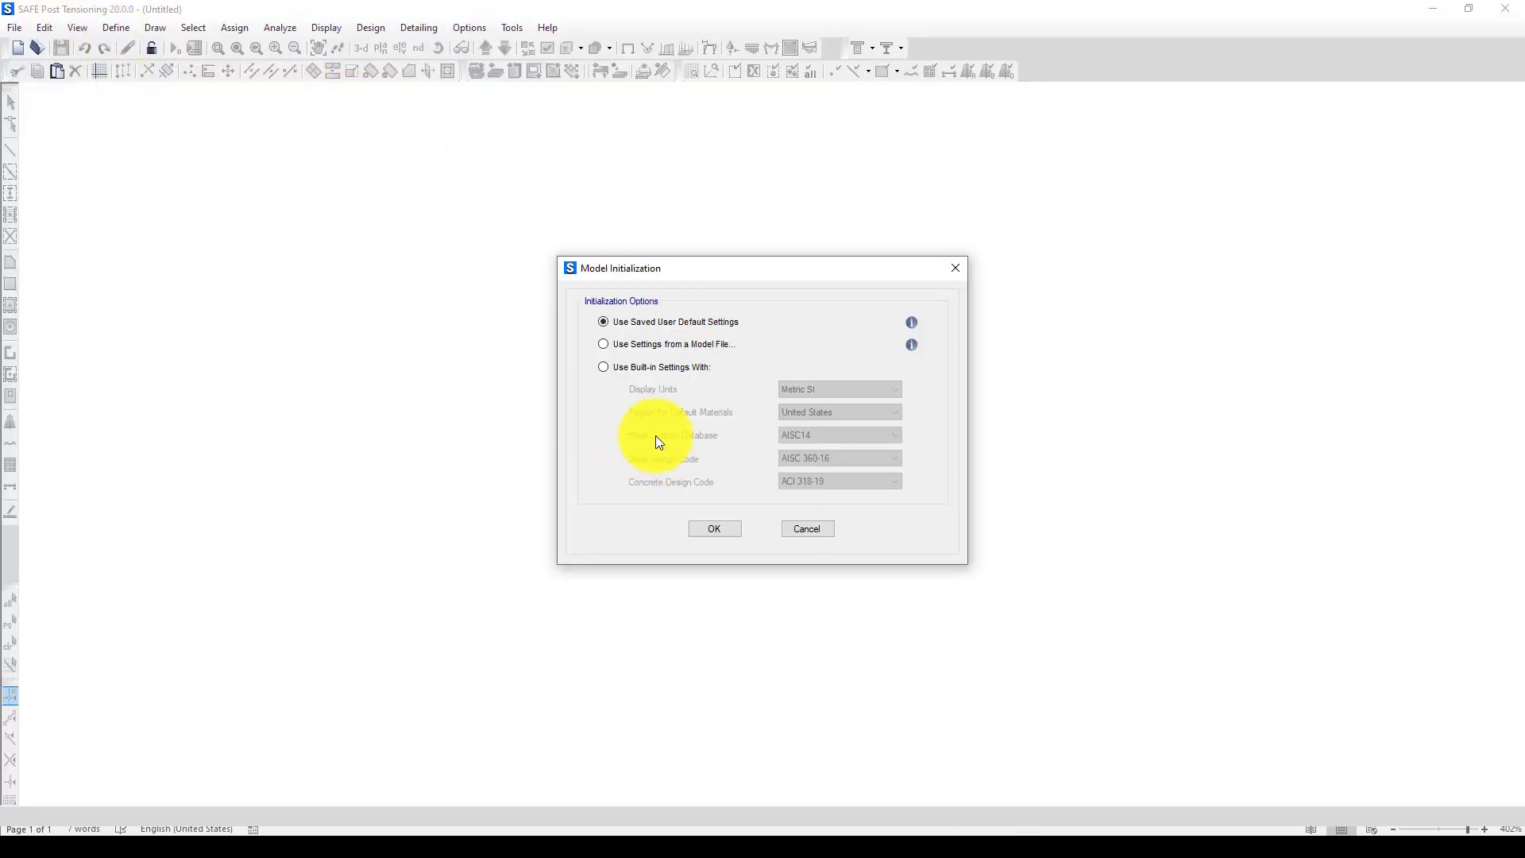
- Initialize the model with the built-in Metric SI units and ACI 318-19 design code settings
{"action": "left_click", "coordinate": [641, 370]}
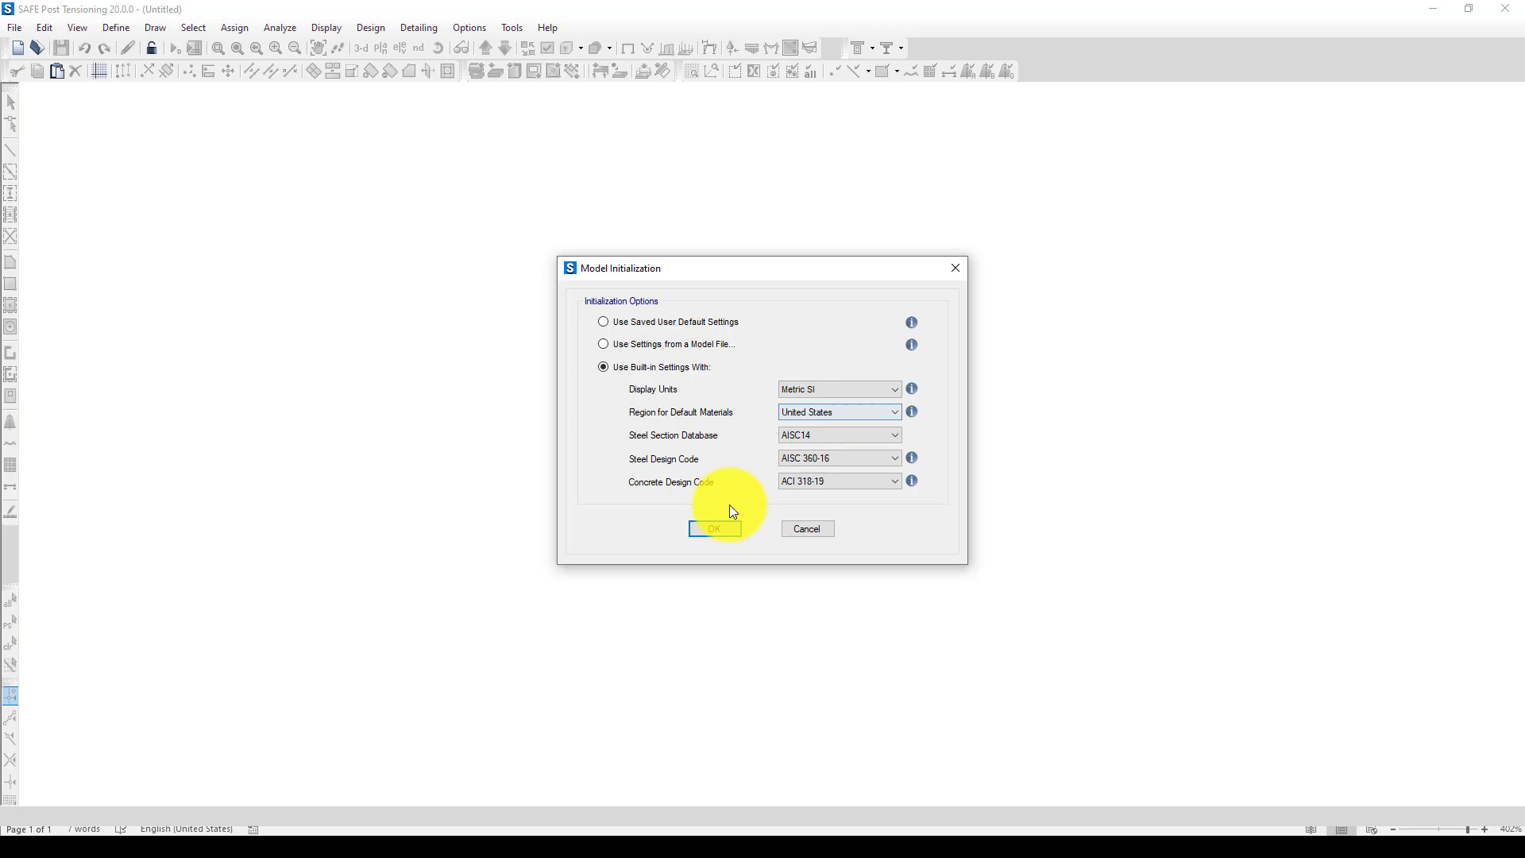
{"action": "left_click", "coordinate": [706, 530]}
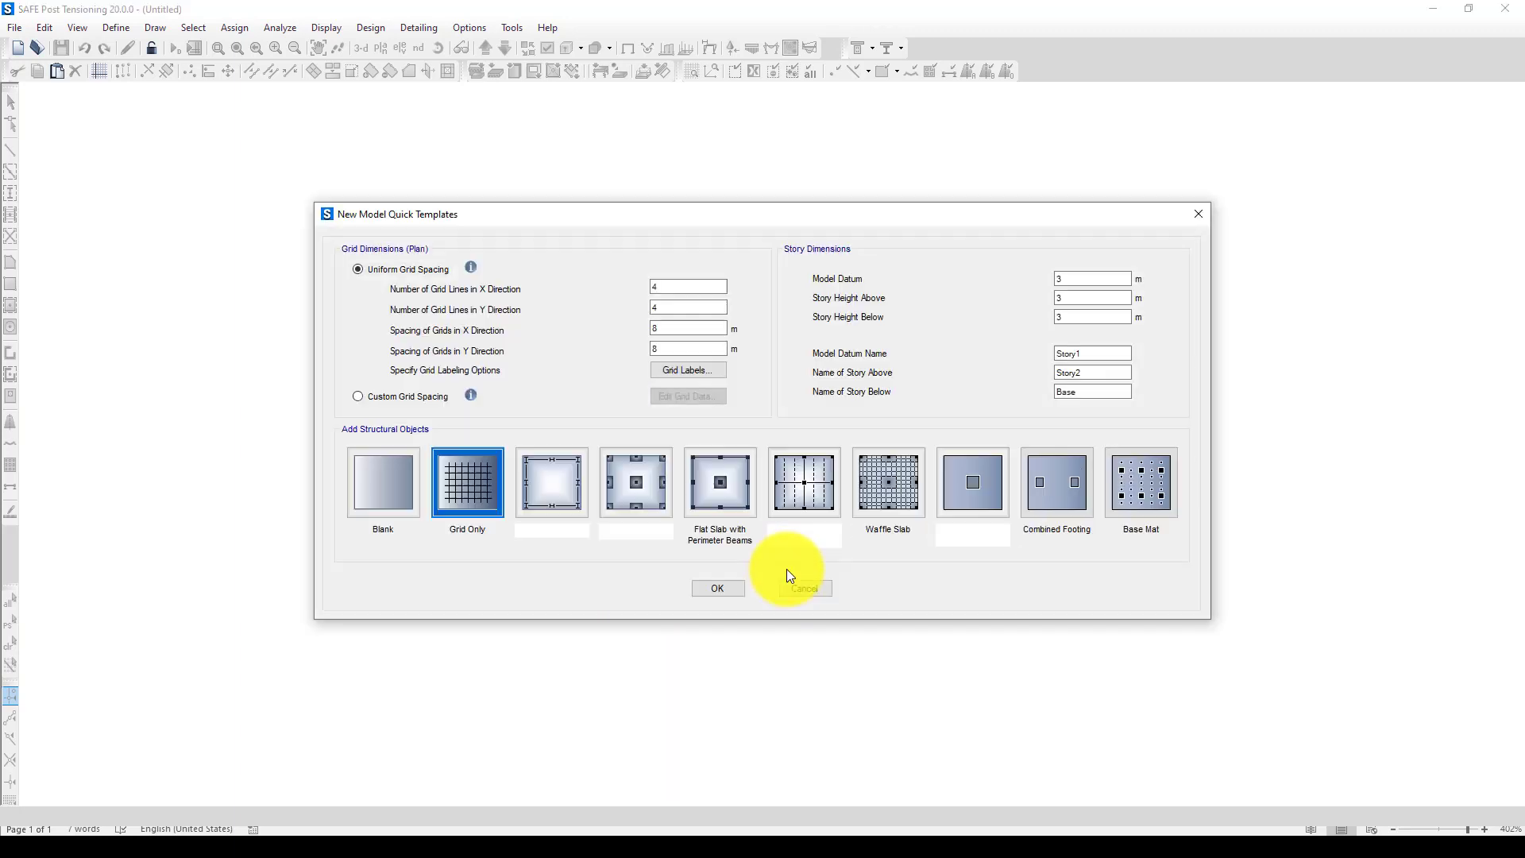
- Preview the Base Mat template properties without changes, then enter 4 X grid lines
{"action": "left_click_drag", "start_coordinate": [909, 217], "coordinate": [851, 217]}
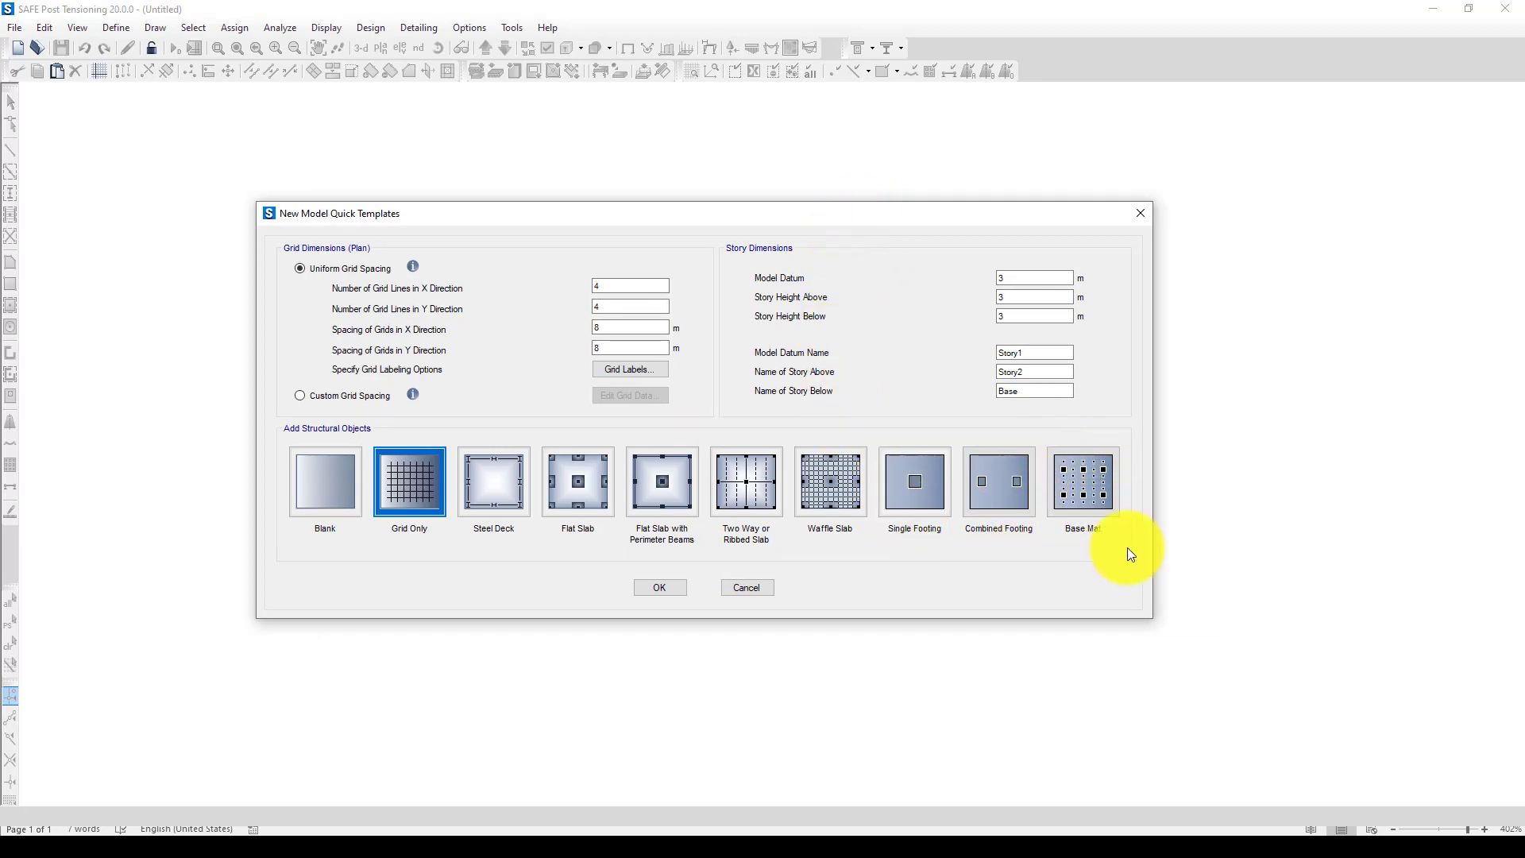
{"action": "left_click", "coordinate": [1079, 485]}
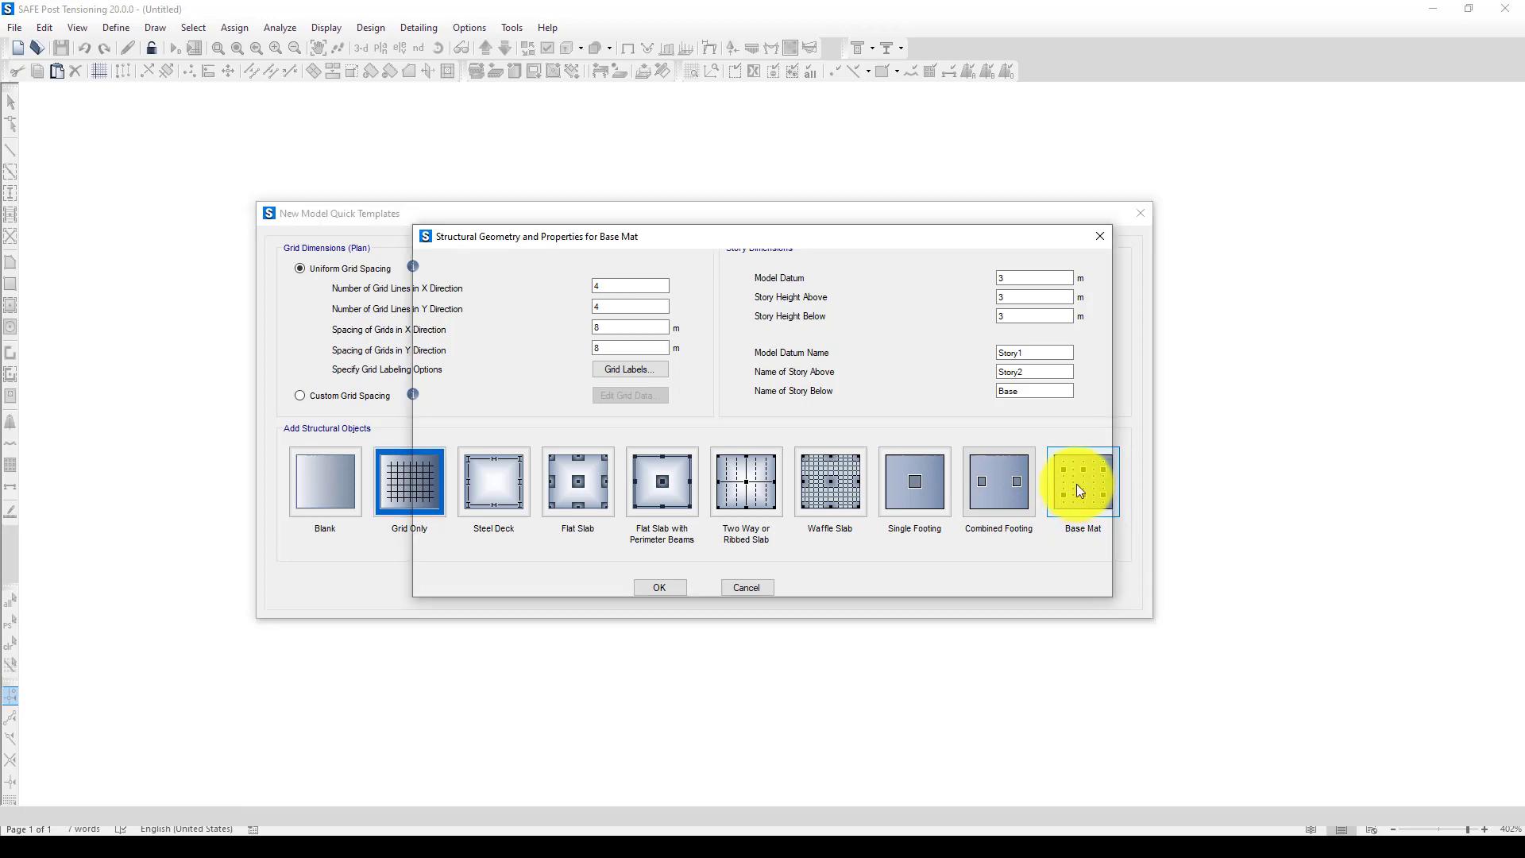
{"action": "left_click_drag", "start_coordinate": [872, 238], "coordinate": [855, 244]}
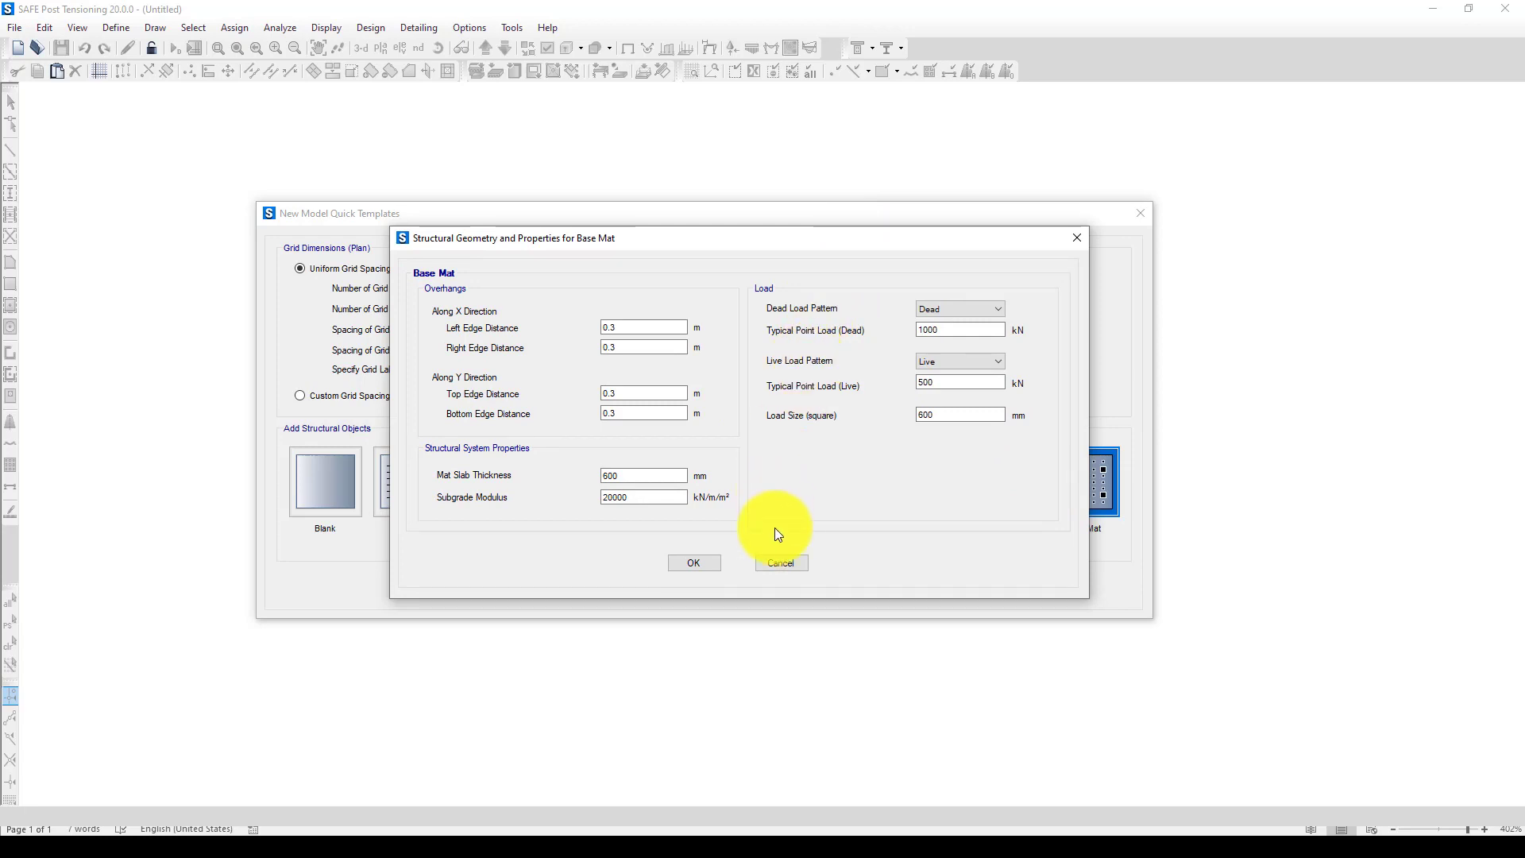
{"action": "left_click", "coordinate": [780, 563]}
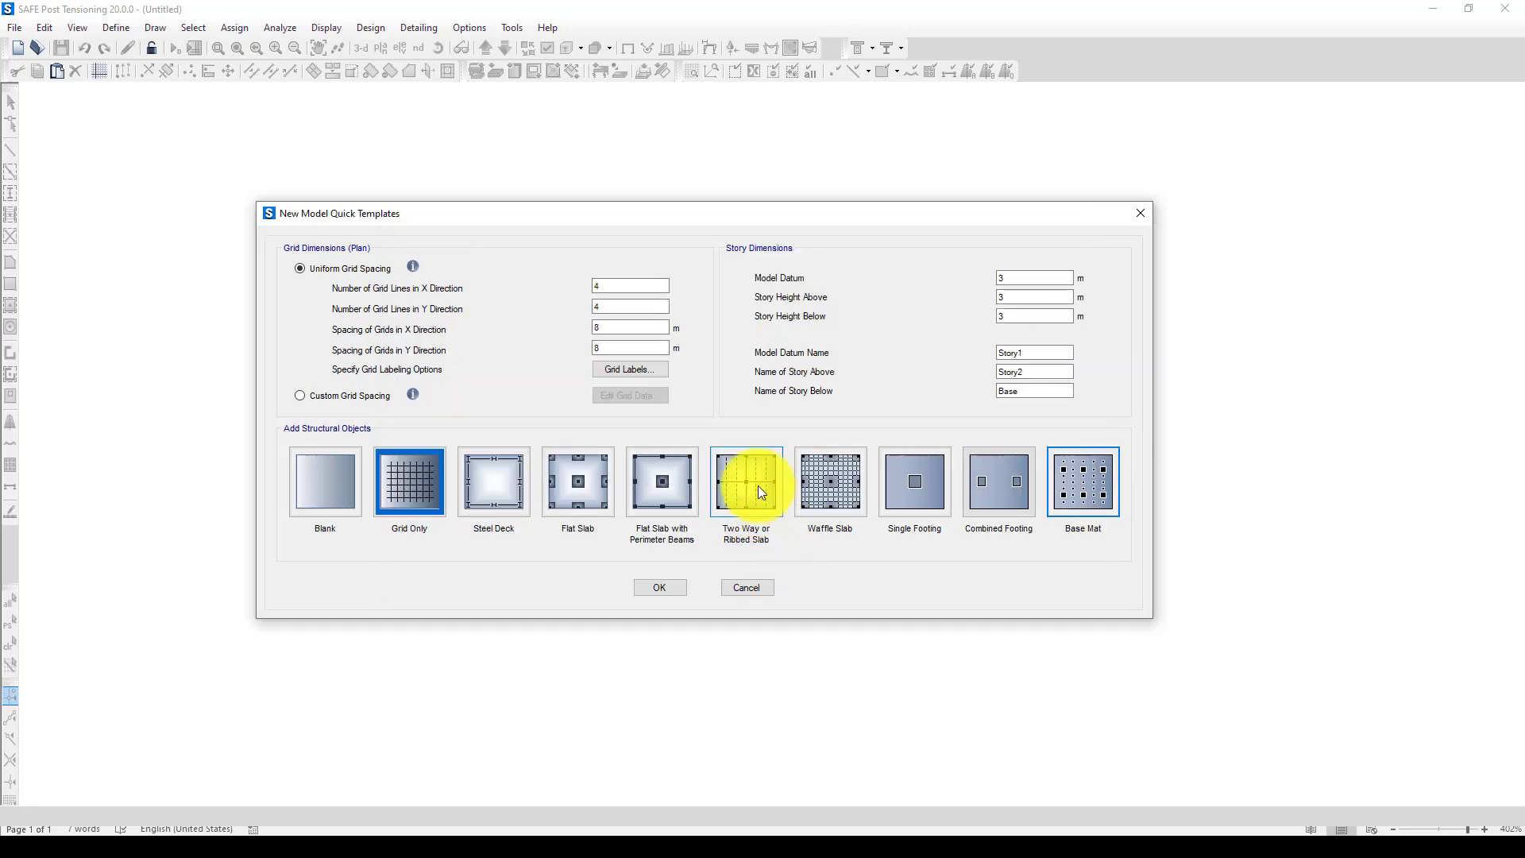
{"action": "left_click", "coordinate": [597, 284]}
{"action": "type", "text": "4"}
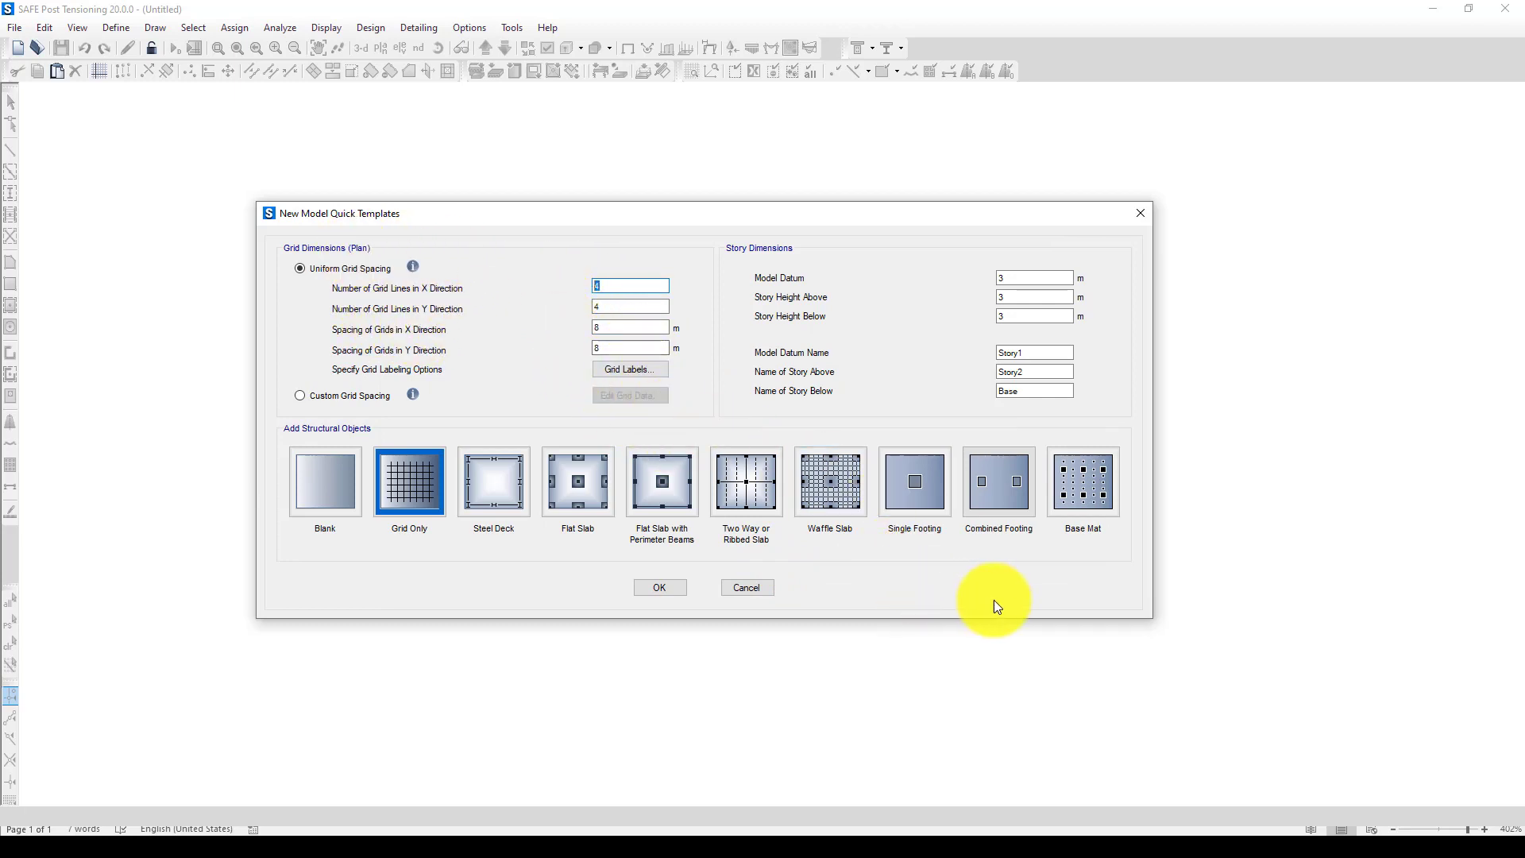
- Set 4 X grid lines with 5 m grid spacing in both X and Y
{"action": "left_click_drag", "start_coordinate": [1007, 215], "coordinate": [960, 200]}
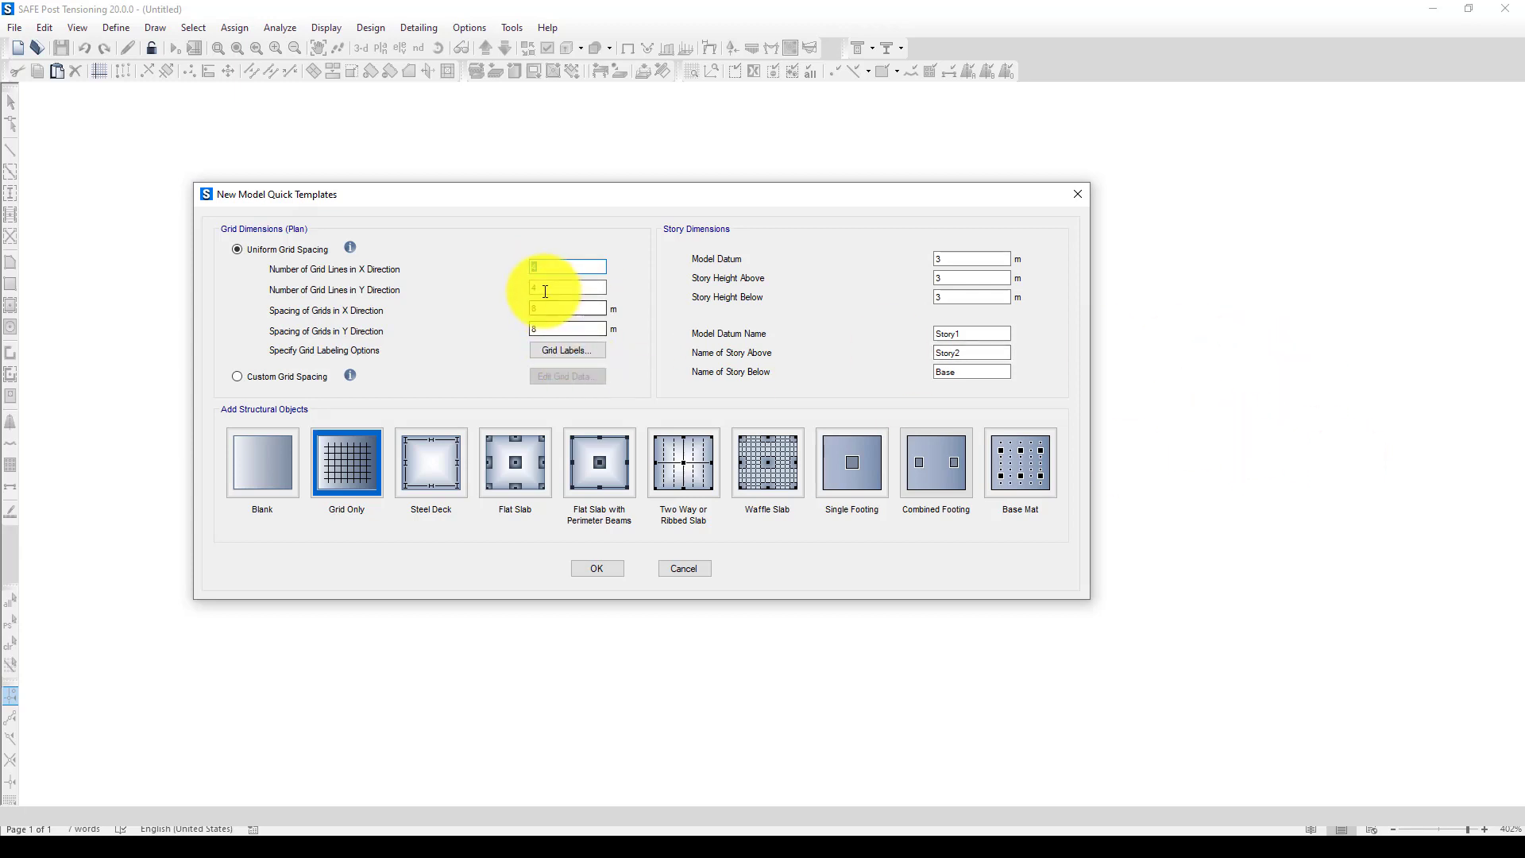
{"action": "type", "text": "4"}
{"action": "key", "text": "Tab"}
{"action": "key", "text": "Tab"}
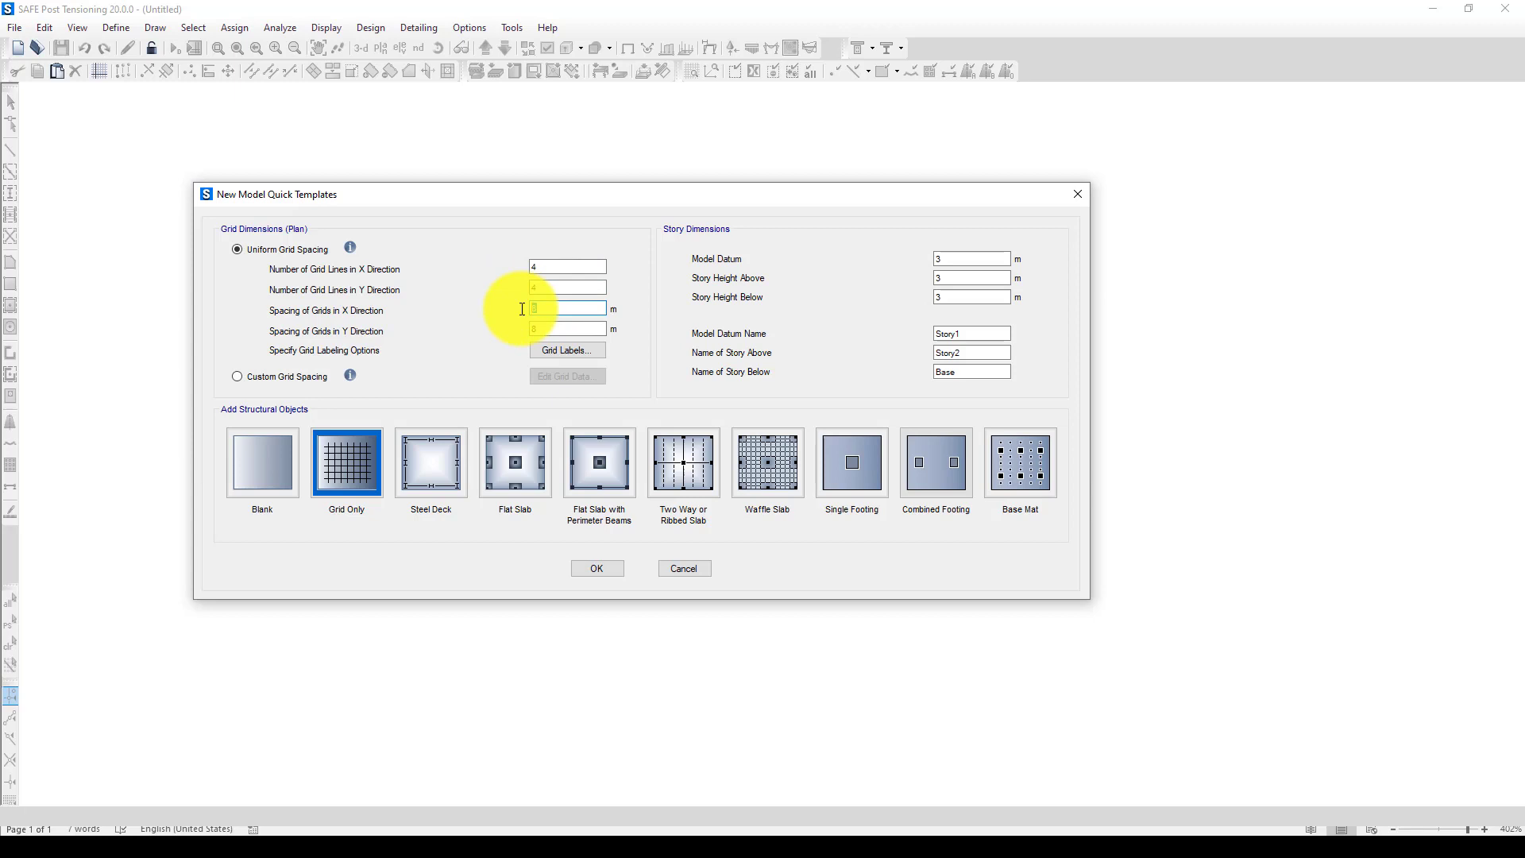
{"action": "type", "text": "5"}
{"action": "key", "text": "Tab"}
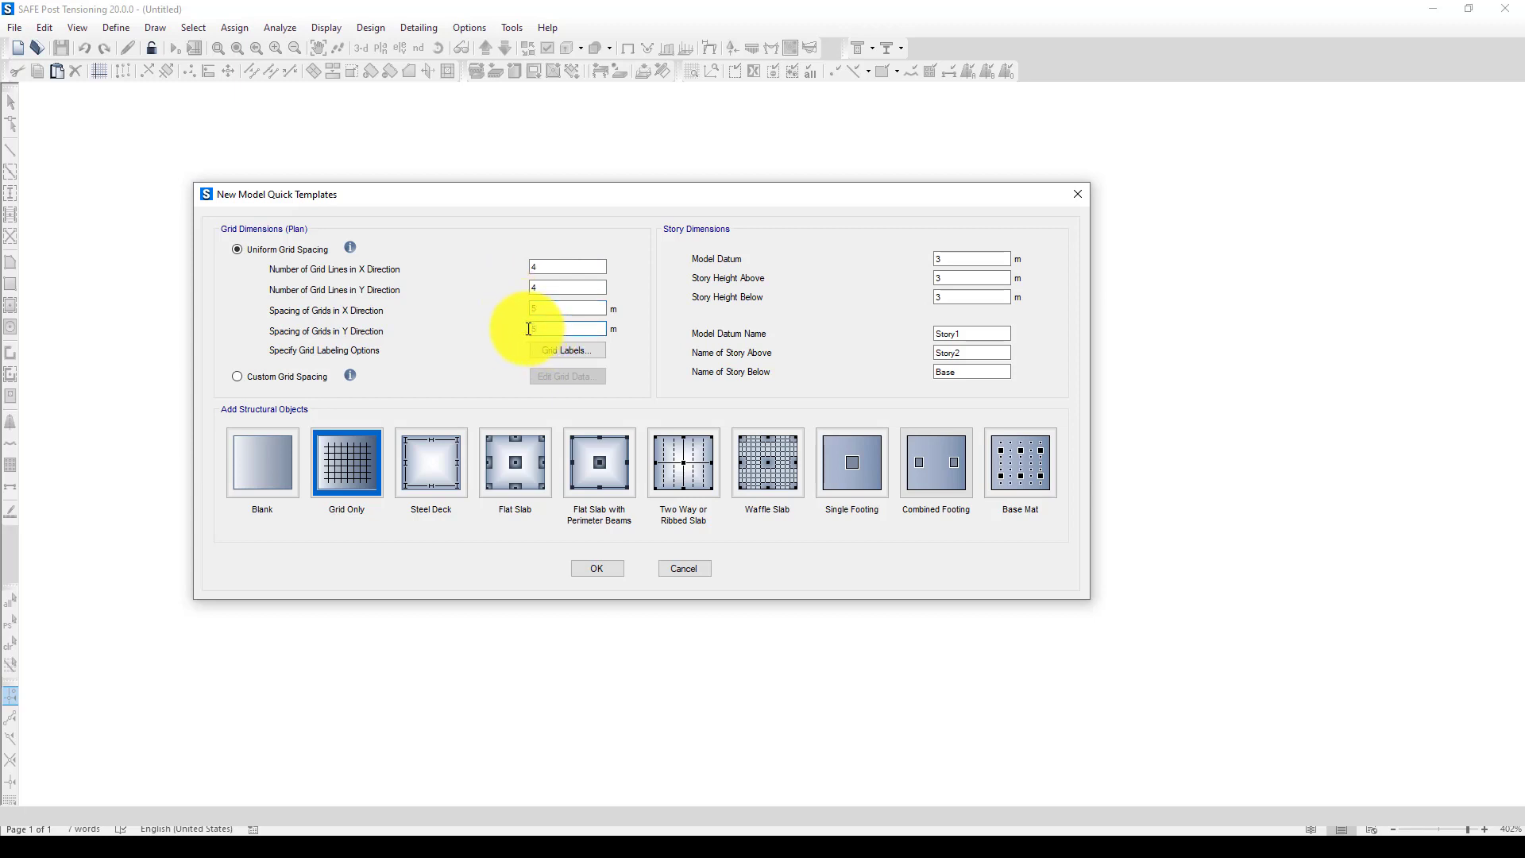
{"action": "type", "text": "5"}
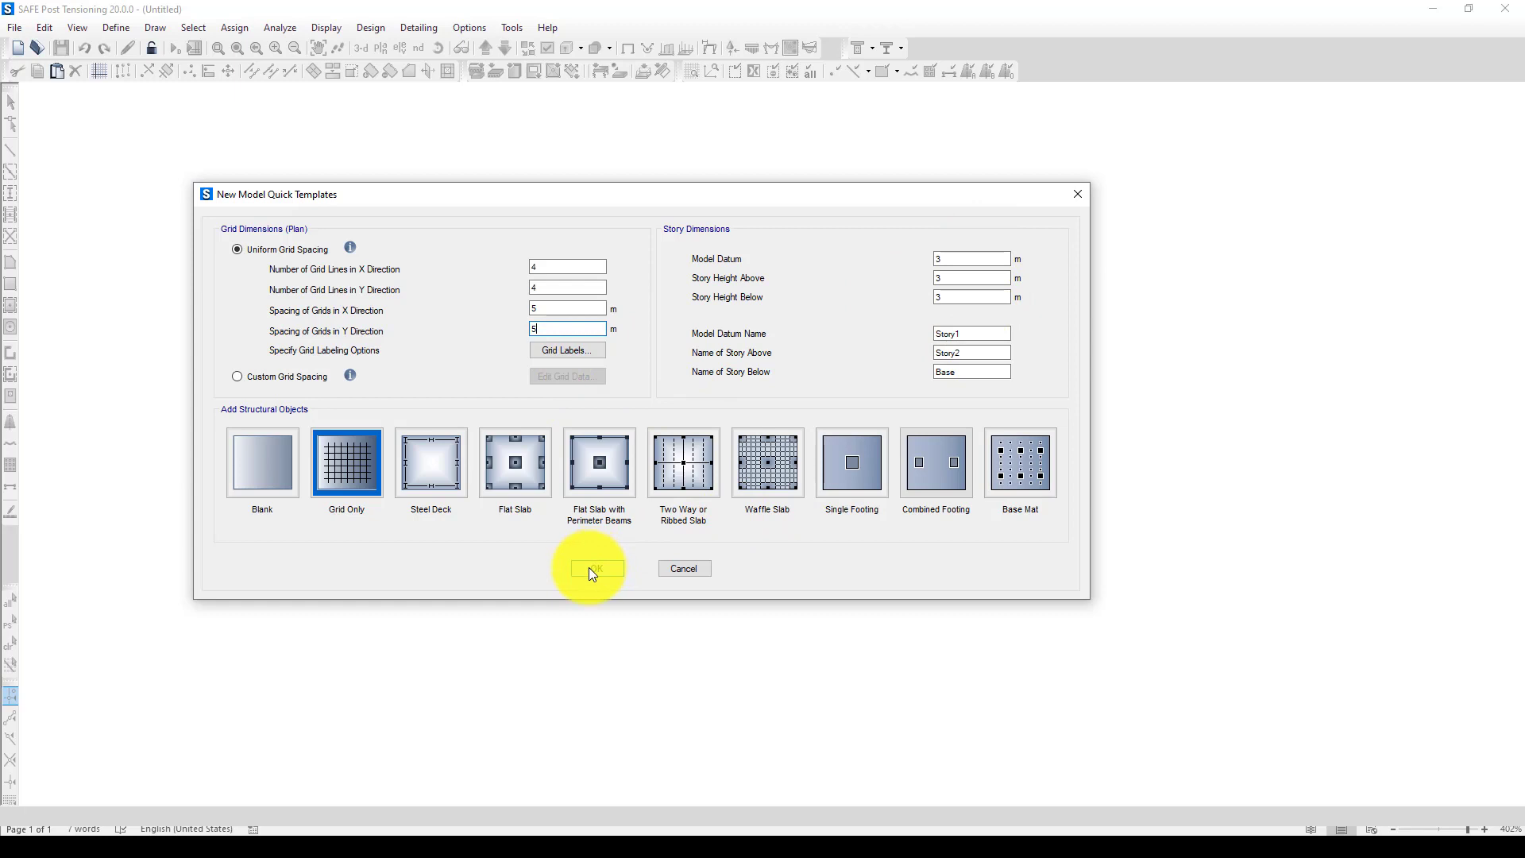
- In the Base Mat dialog, set left, right, top and bottom edge distances to 1 m
{"action": "left_click", "coordinate": [1023, 464]}
{"action": "left_click_drag", "start_coordinate": [785, 241], "coordinate": [775, 261]}
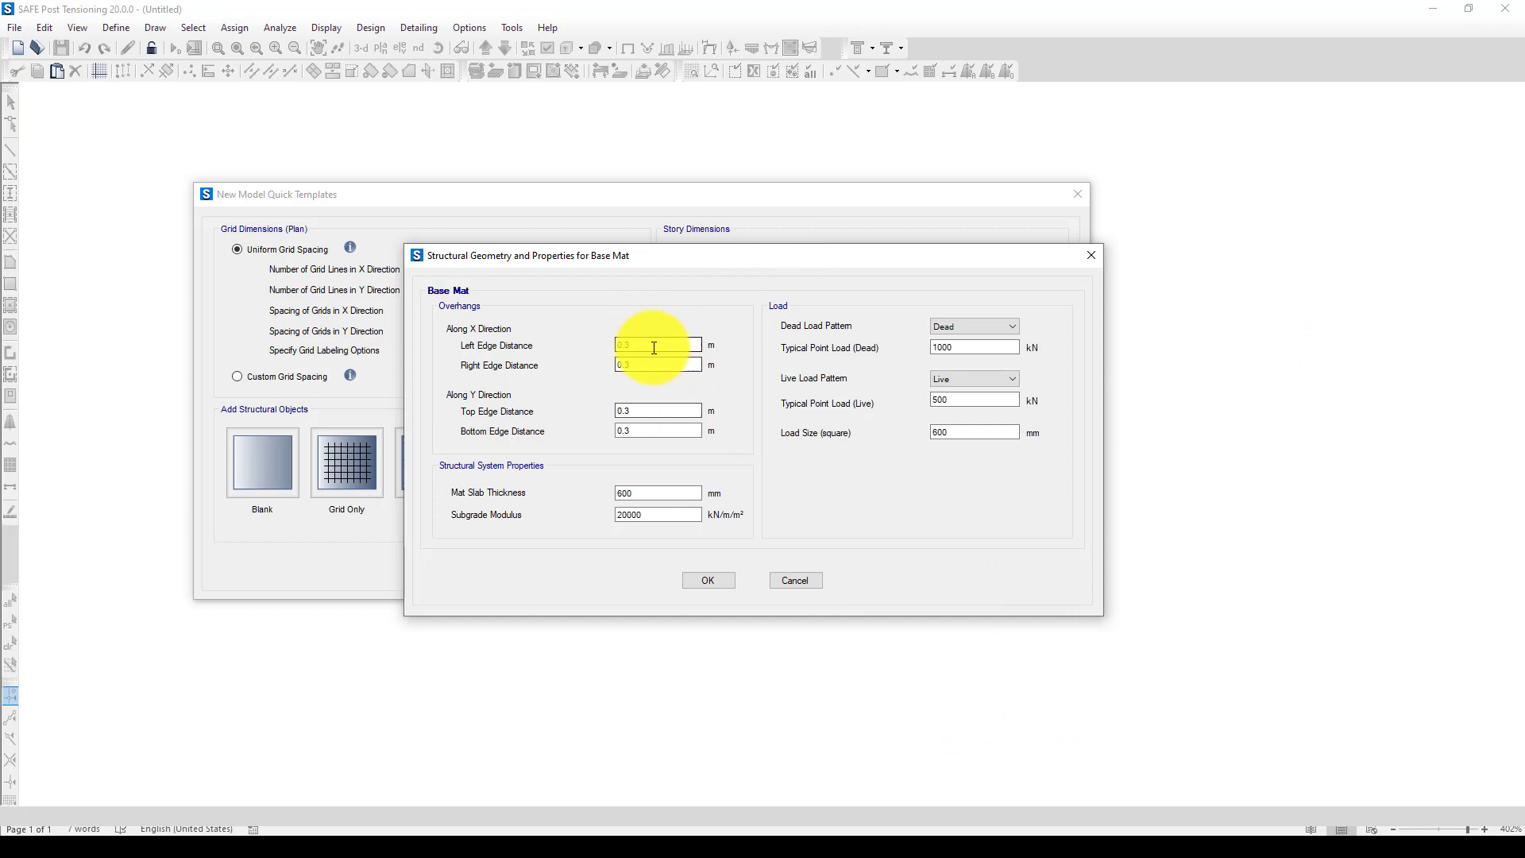
{"action": "left_click", "coordinate": [628, 348]}
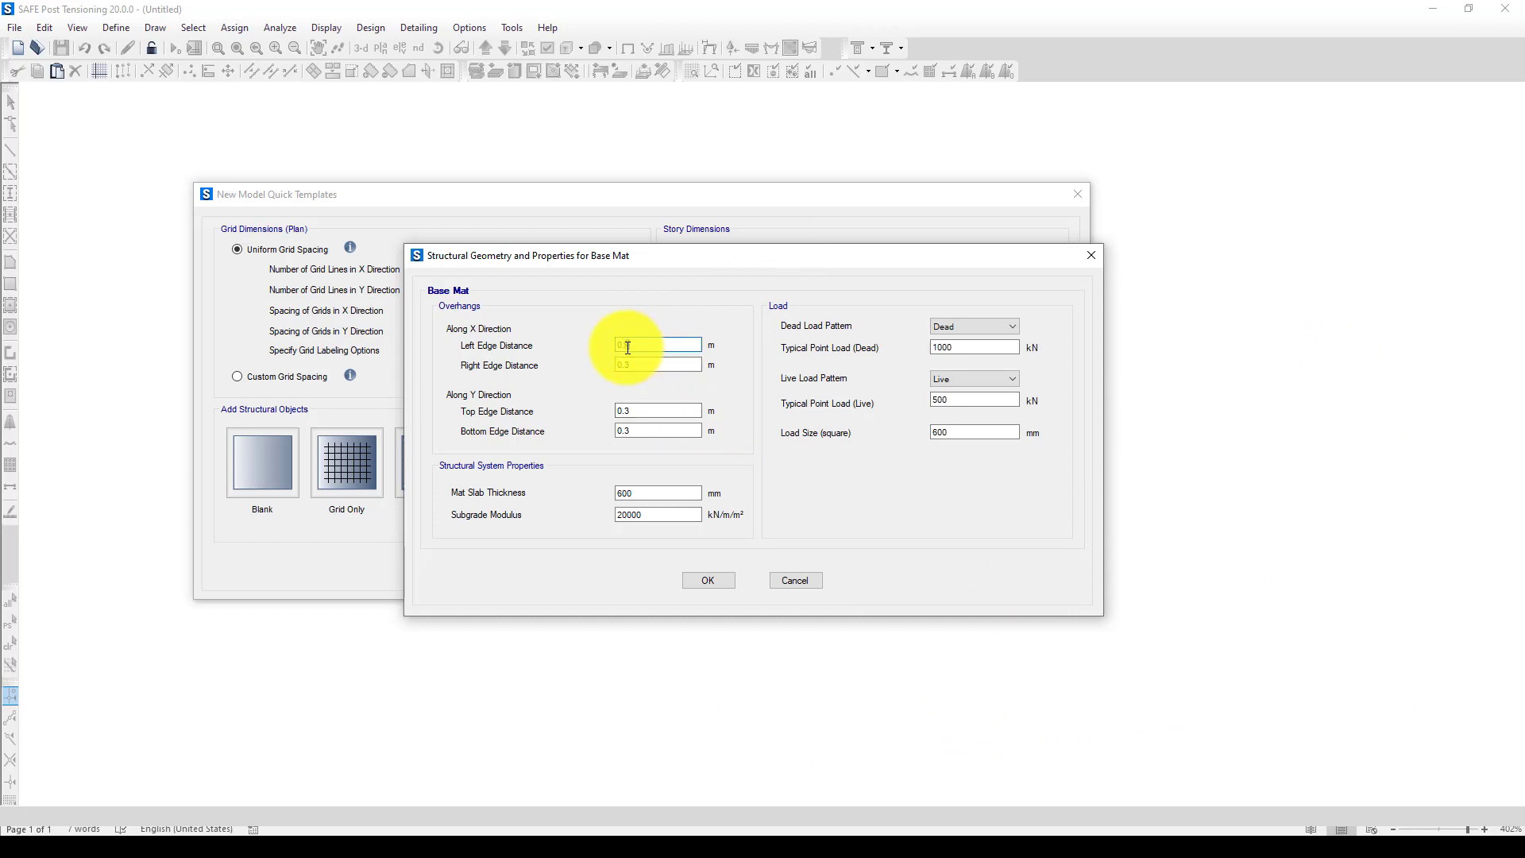
{"action": "left_click_drag", "start_coordinate": [628, 347], "coordinate": [615, 351]}
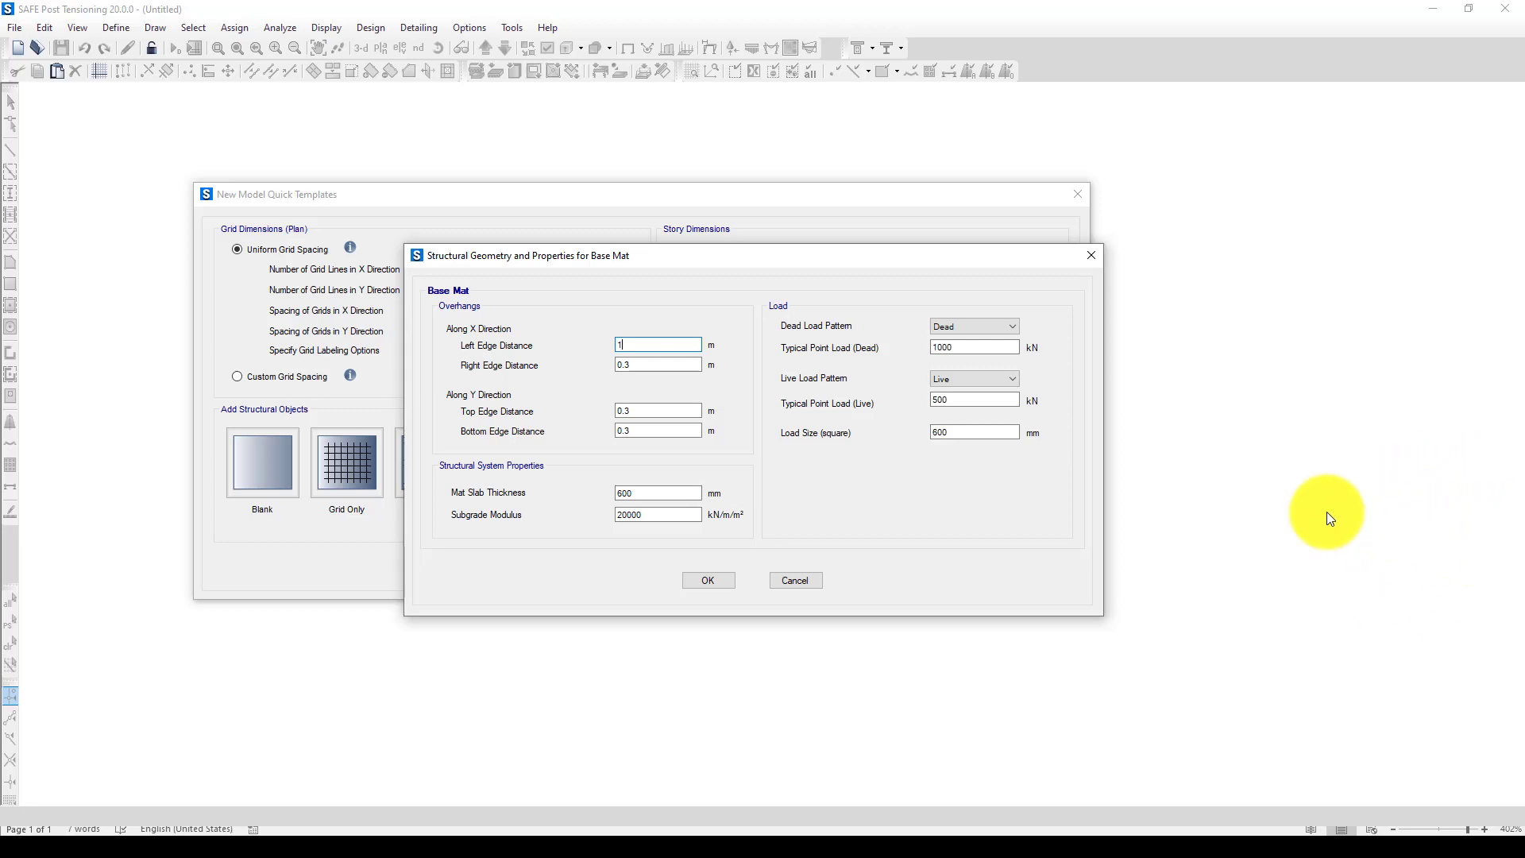
{"action": "double_click", "coordinate": [618, 365]}
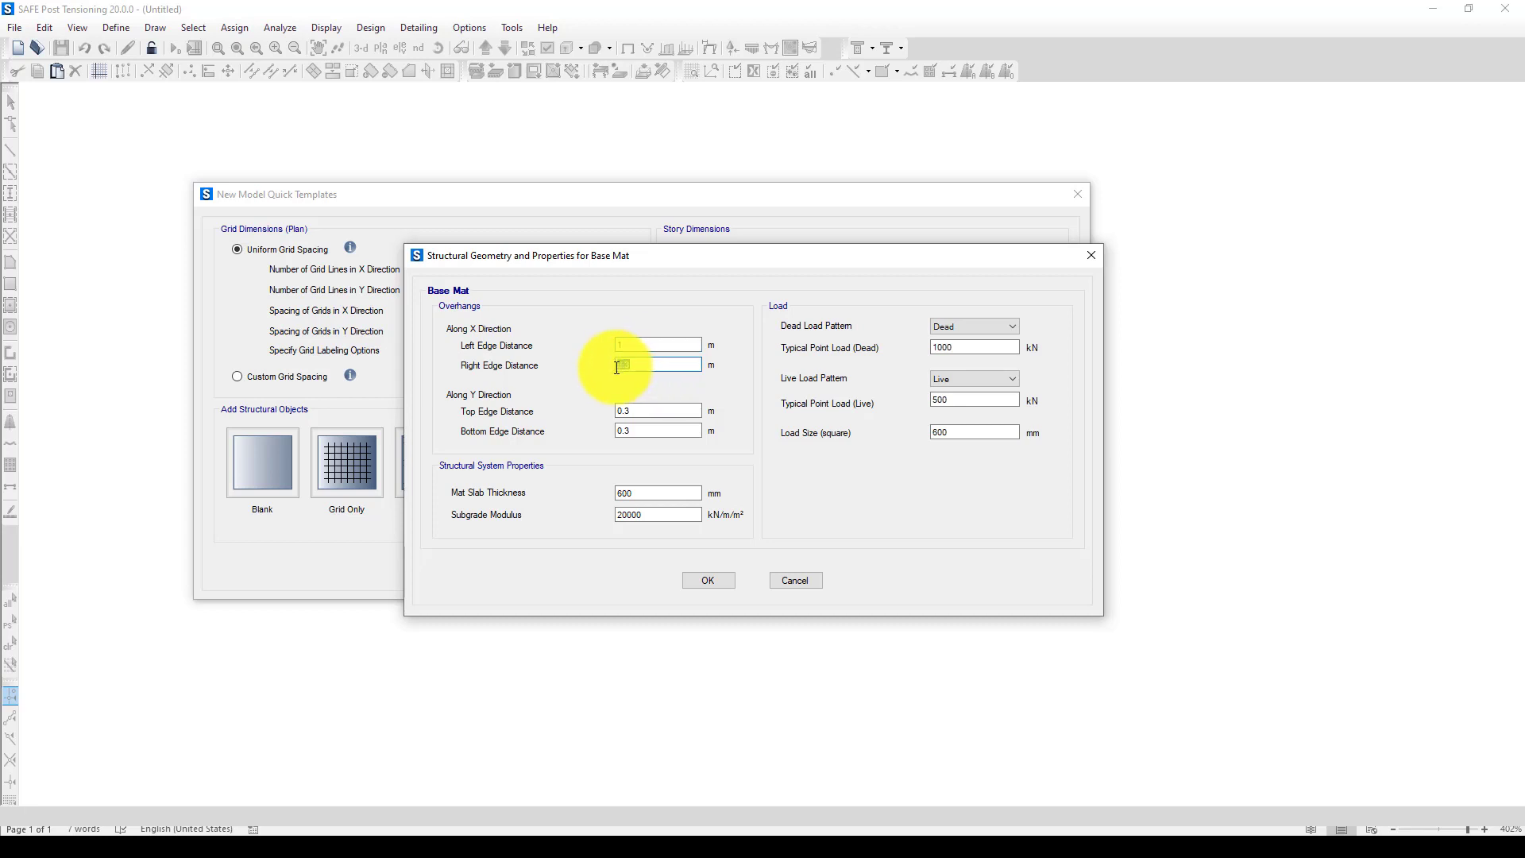
{"action": "key", "text": "BackSpace"}
{"action": "type", "text": "1"}
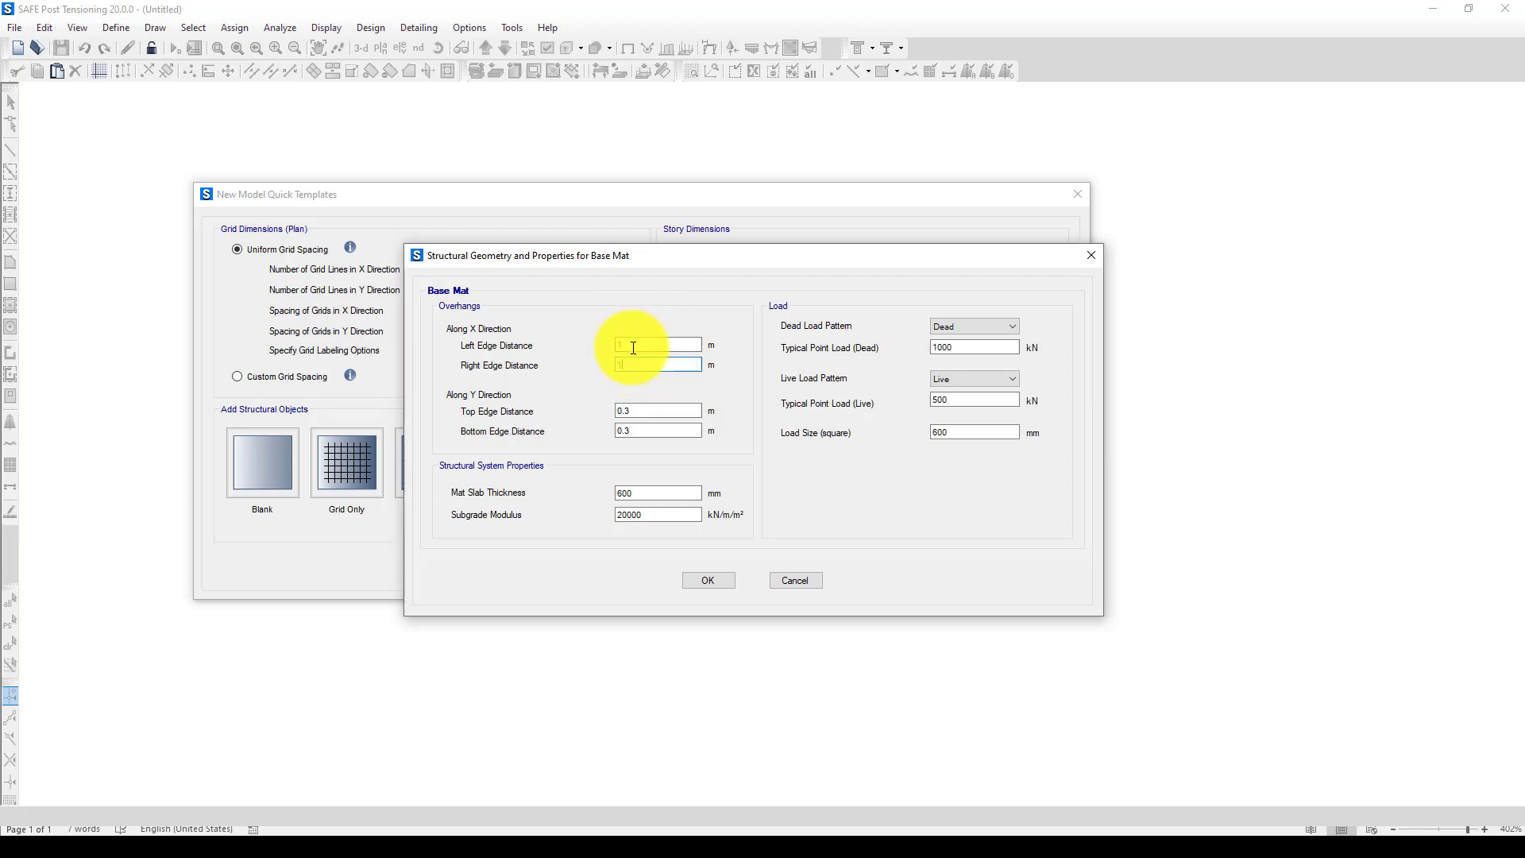
{"action": "left_click", "coordinate": [646, 409]}
{"action": "type", "text": "1"}
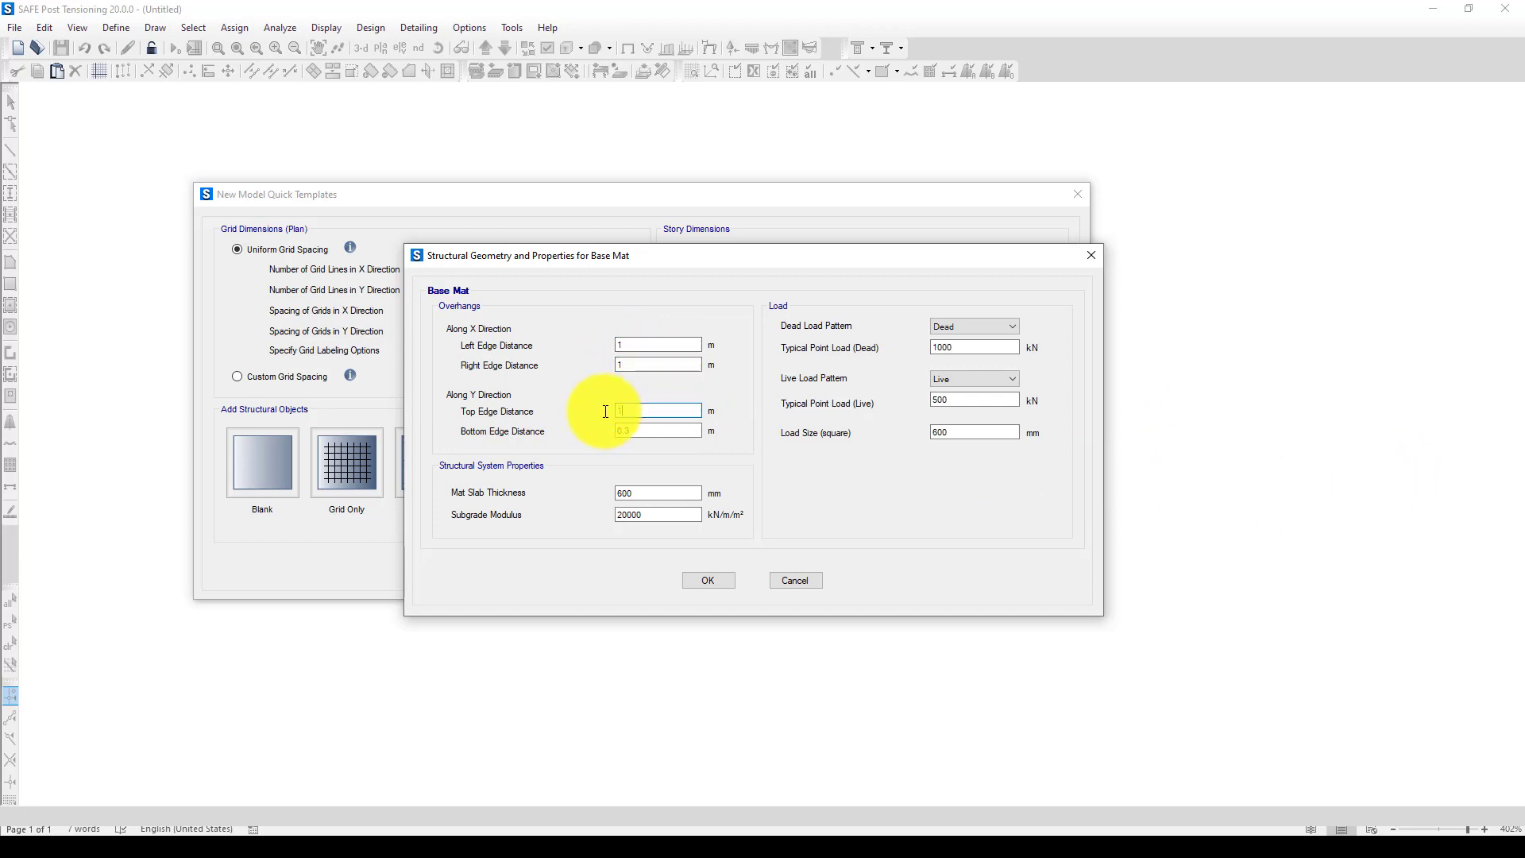
{"action": "left_click", "coordinate": [617, 429]}
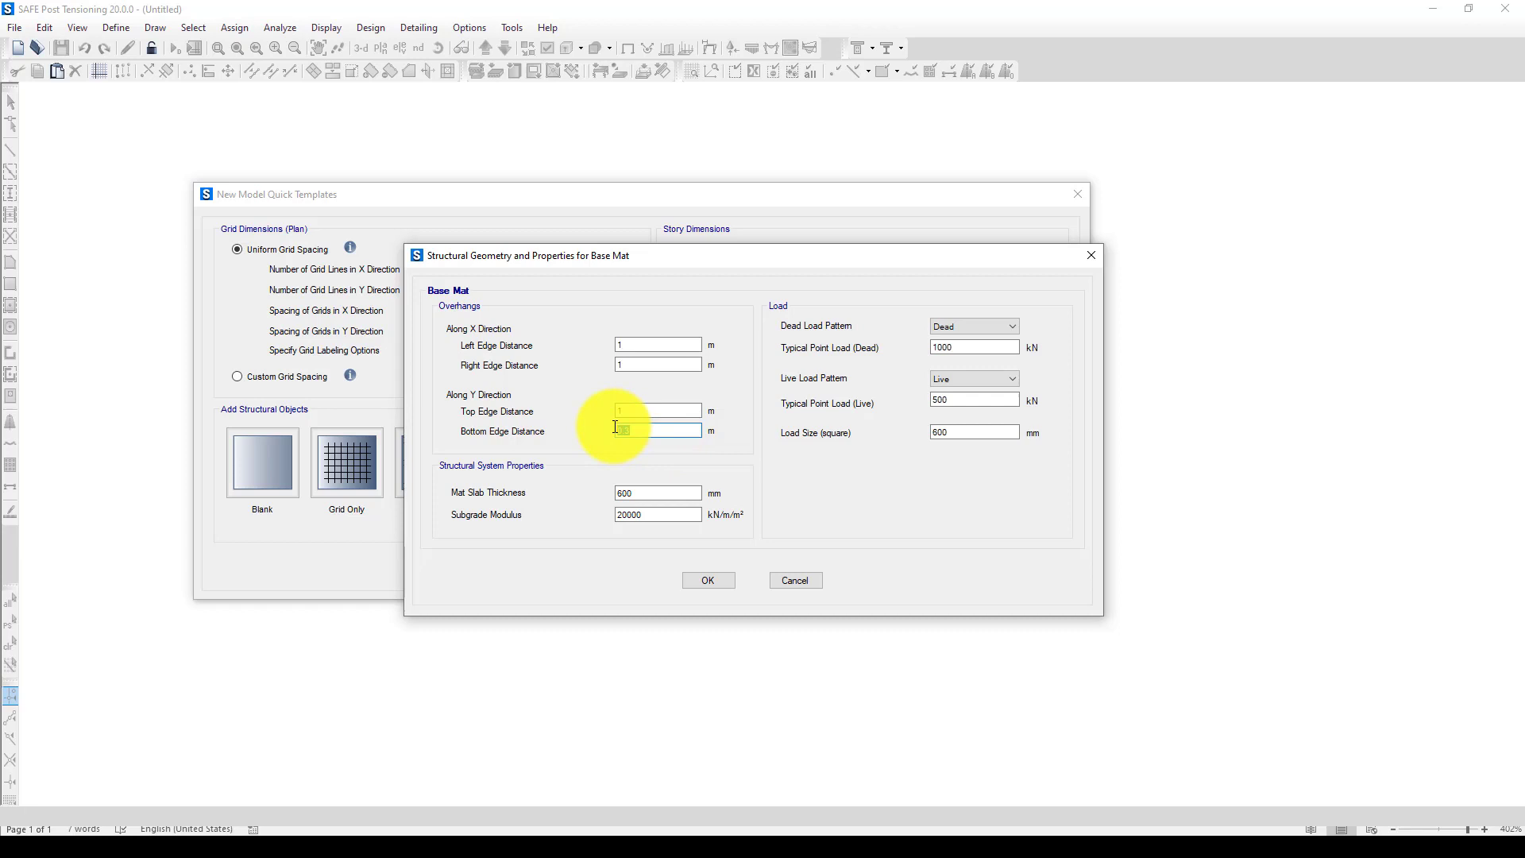
{"action": "type", "text": "1"}
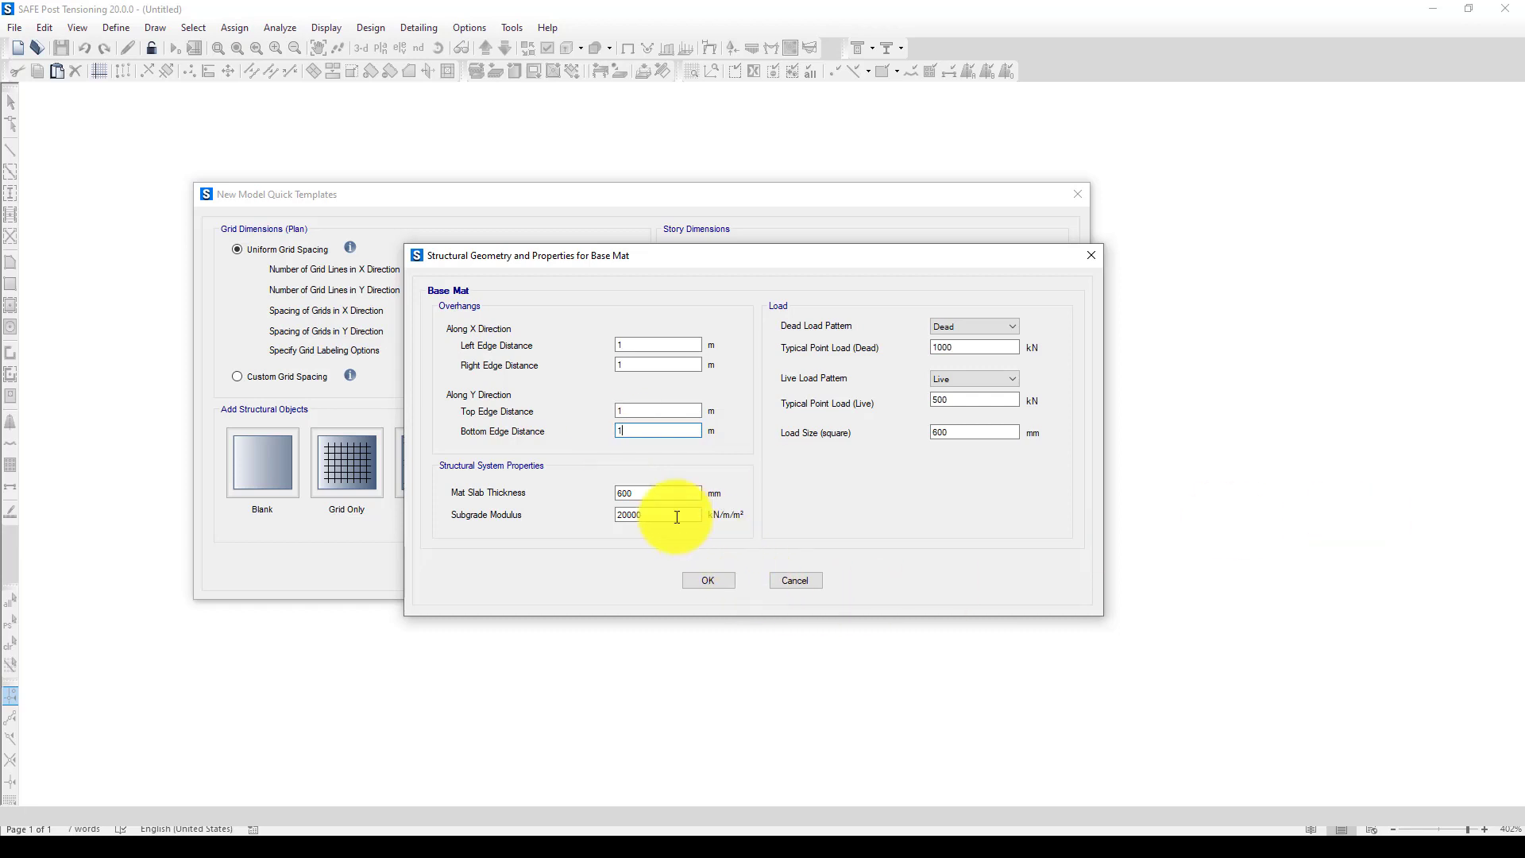
- Set the mat slab thickness to 1000 mm, leaving subgrade modulus at 20000
{"action": "left_click", "coordinate": [637, 493]}
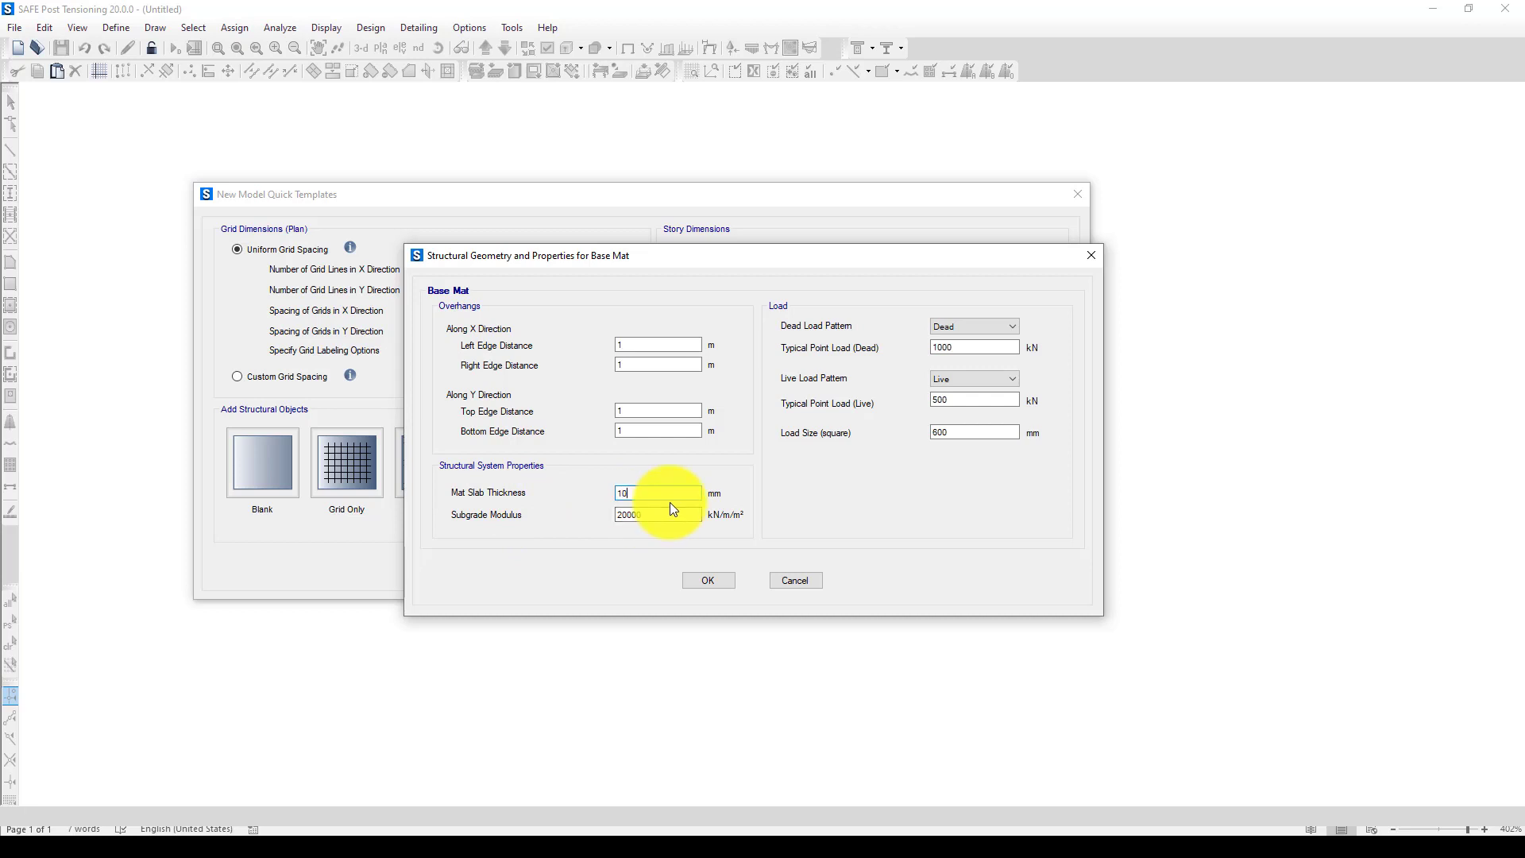
{"action": "type", "text": "1000"}
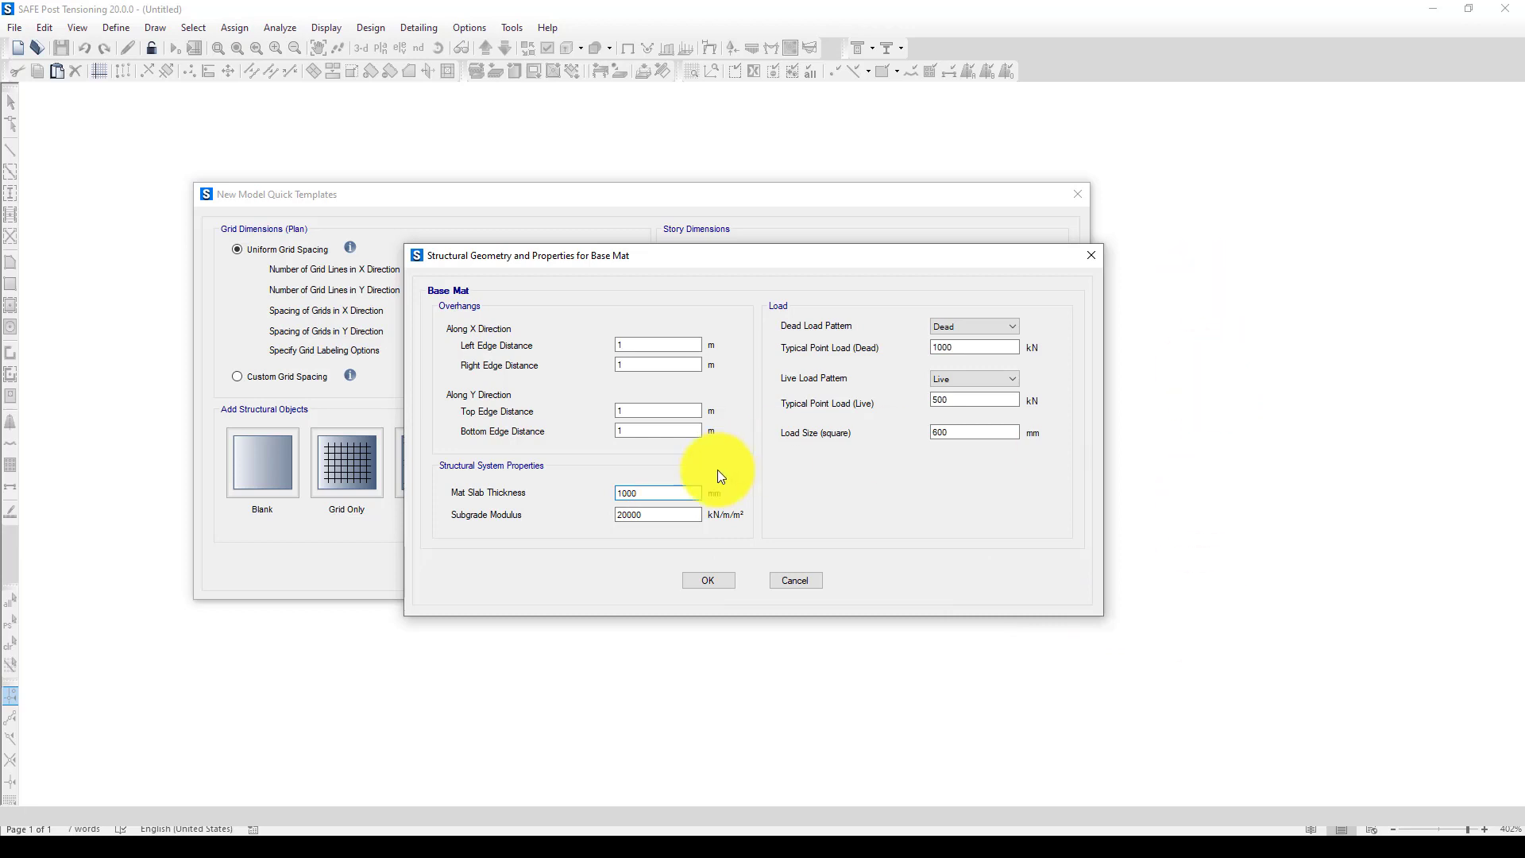
{"action": "double_click", "coordinate": [647, 517]}
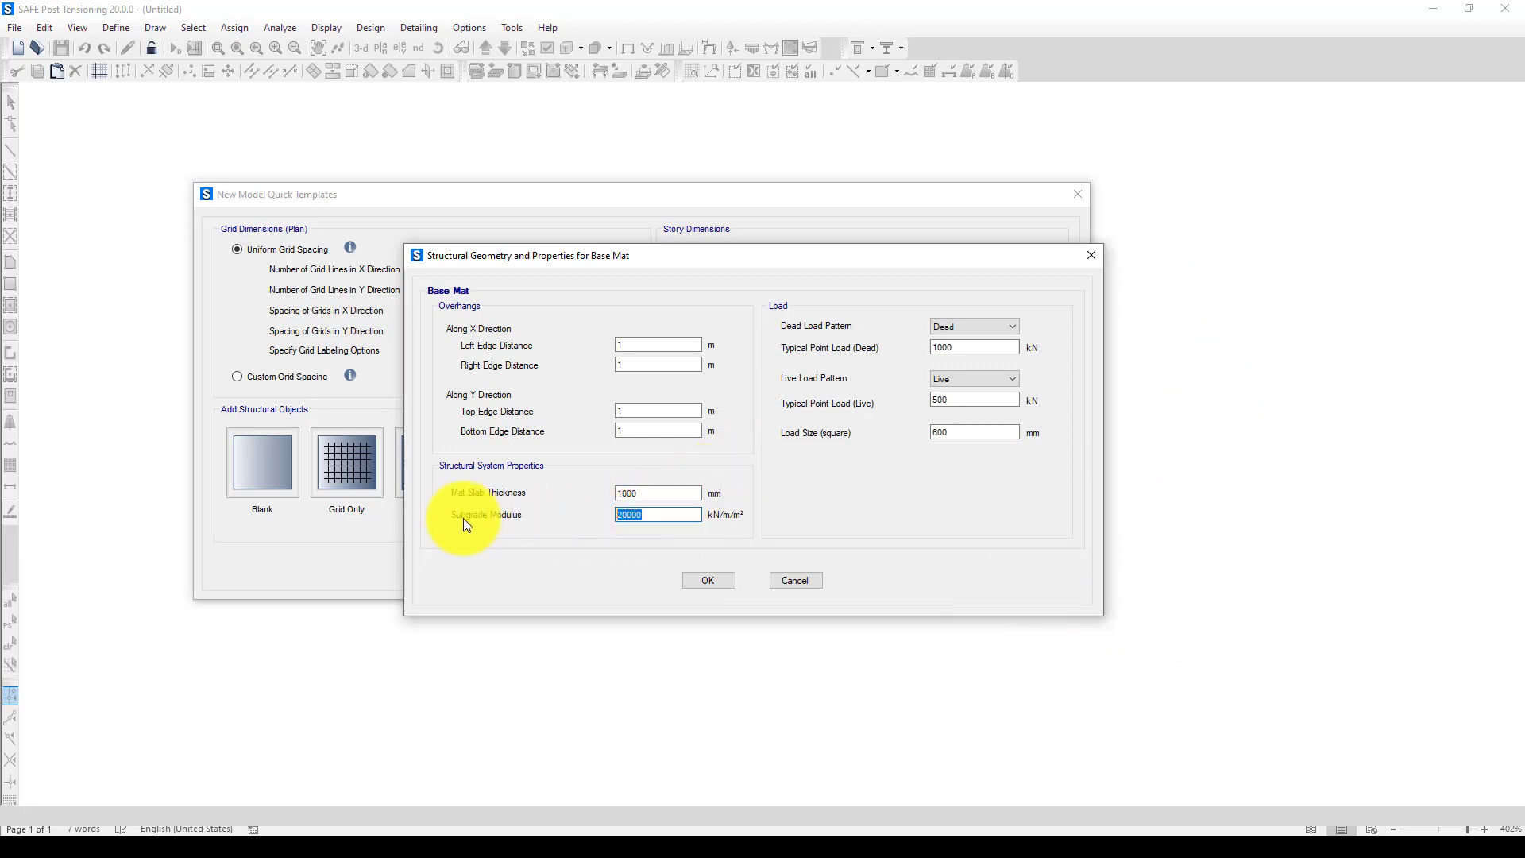
{"action": "left_click", "coordinate": [633, 516]}
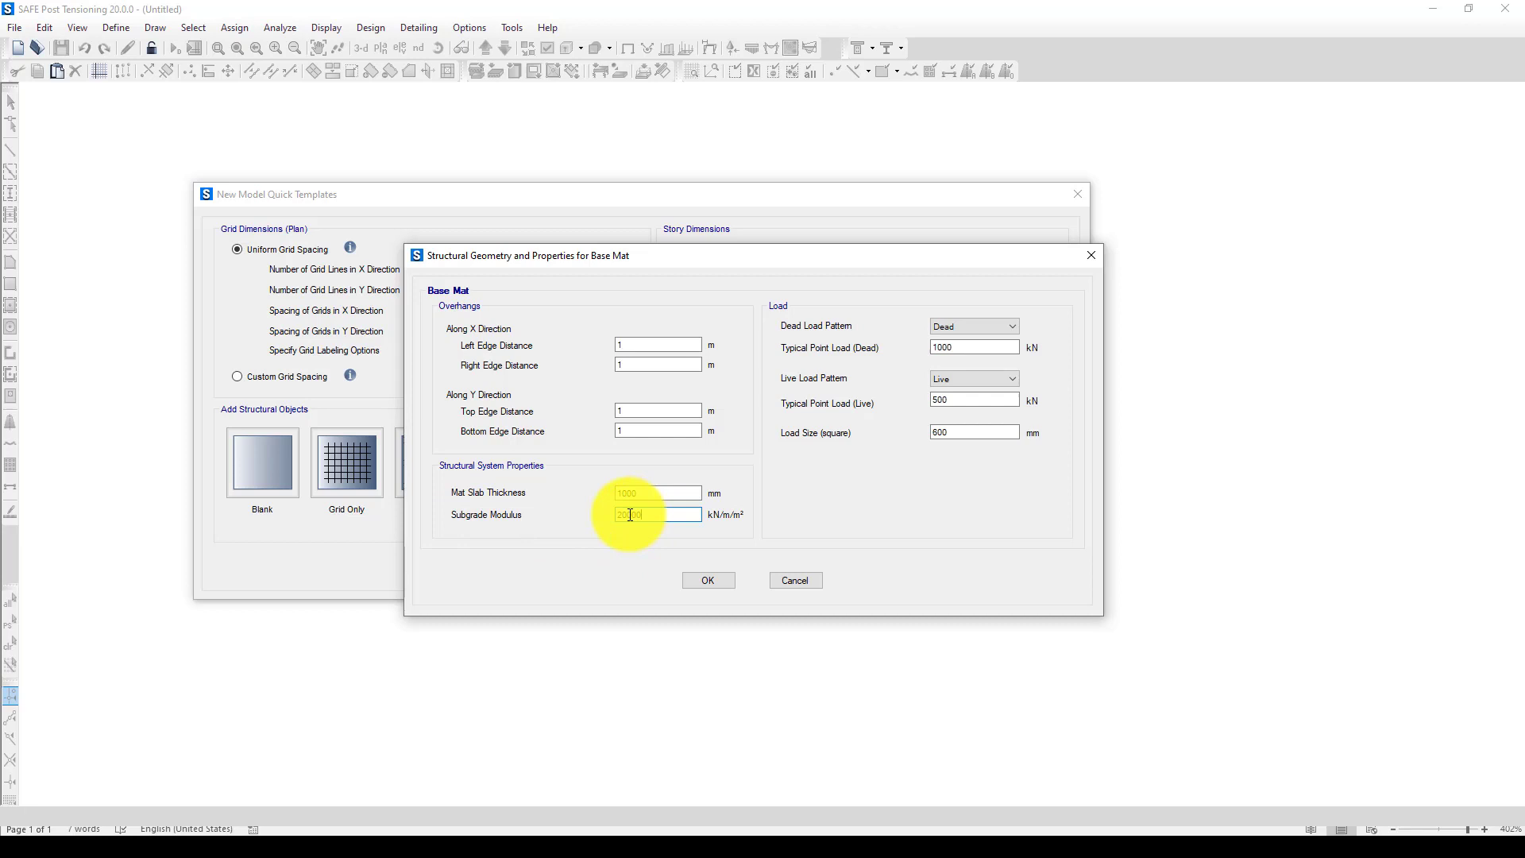
{"action": "left_click_drag", "start_coordinate": [633, 516], "coordinate": [675, 517]}
{"action": "left_click", "coordinate": [675, 516]}
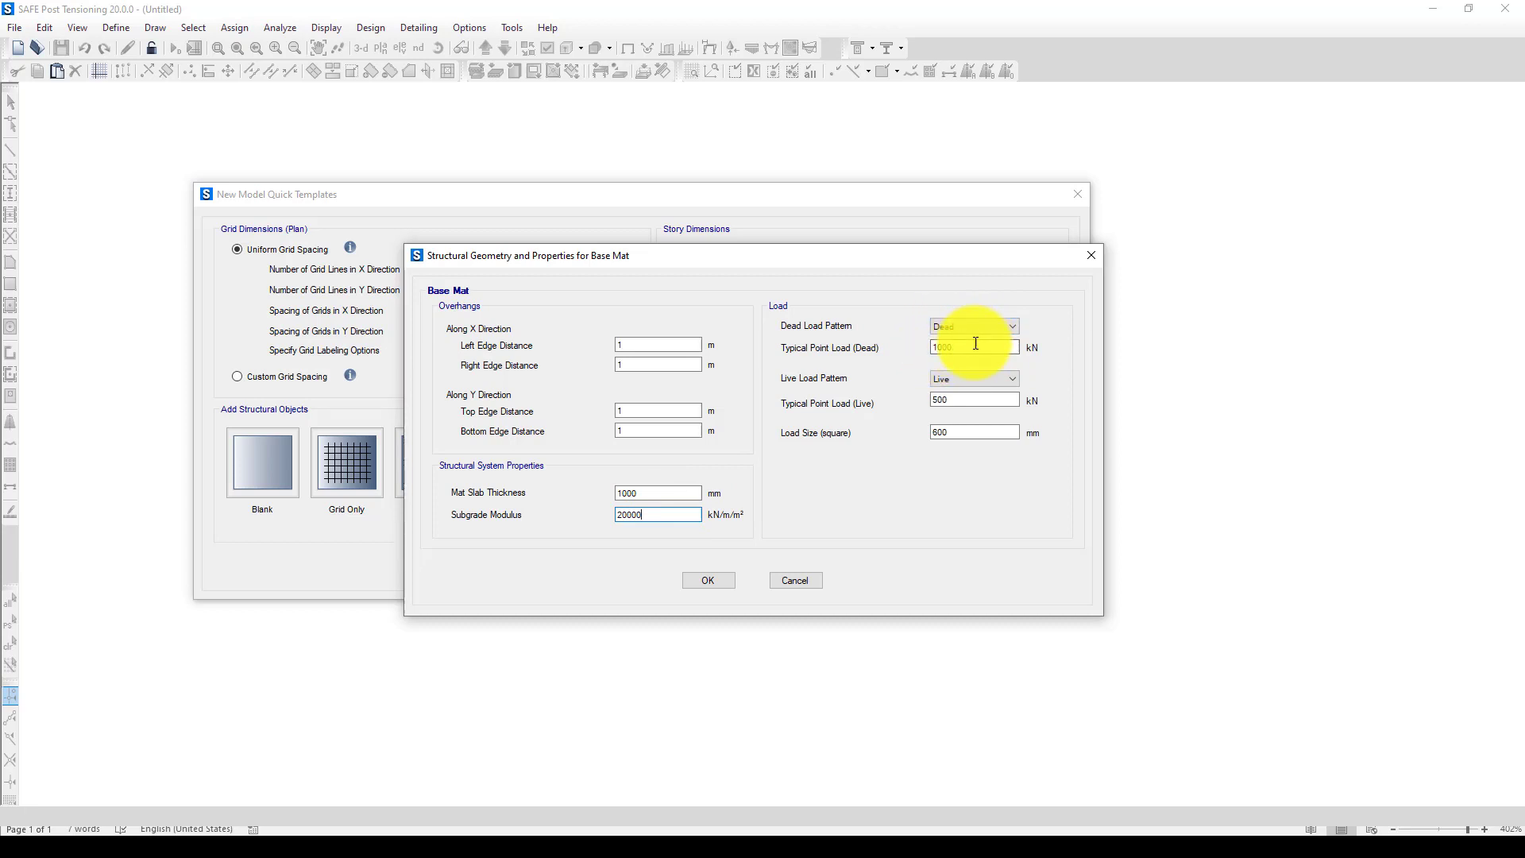
- Enter 10000 kN dead and 1200 kN live point loads with 800 mm load size, and accept
{"action": "left_click", "coordinate": [931, 348]}
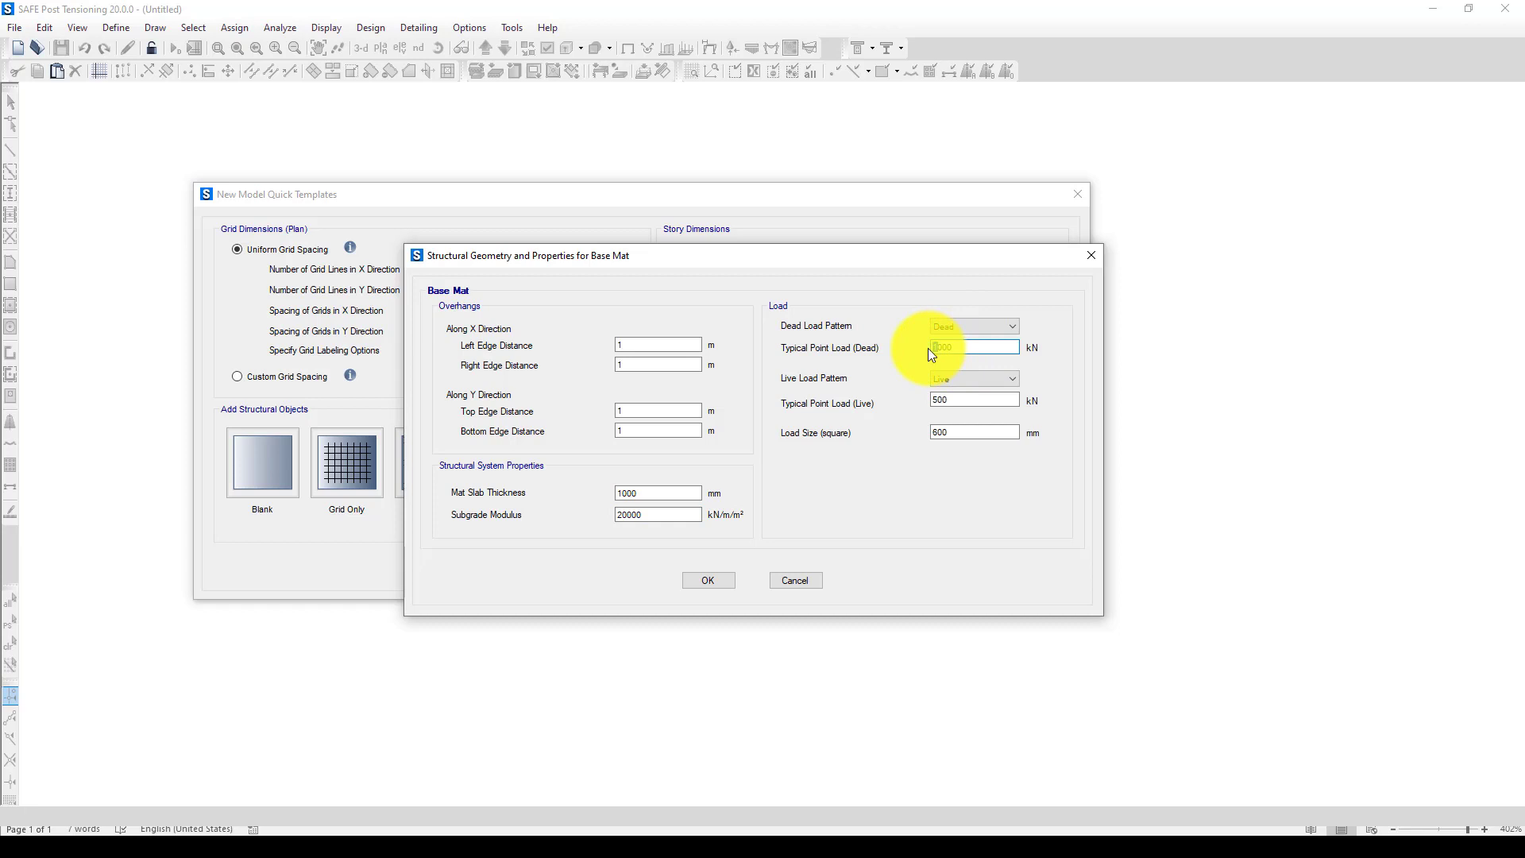
{"action": "type", "text": "0000"}
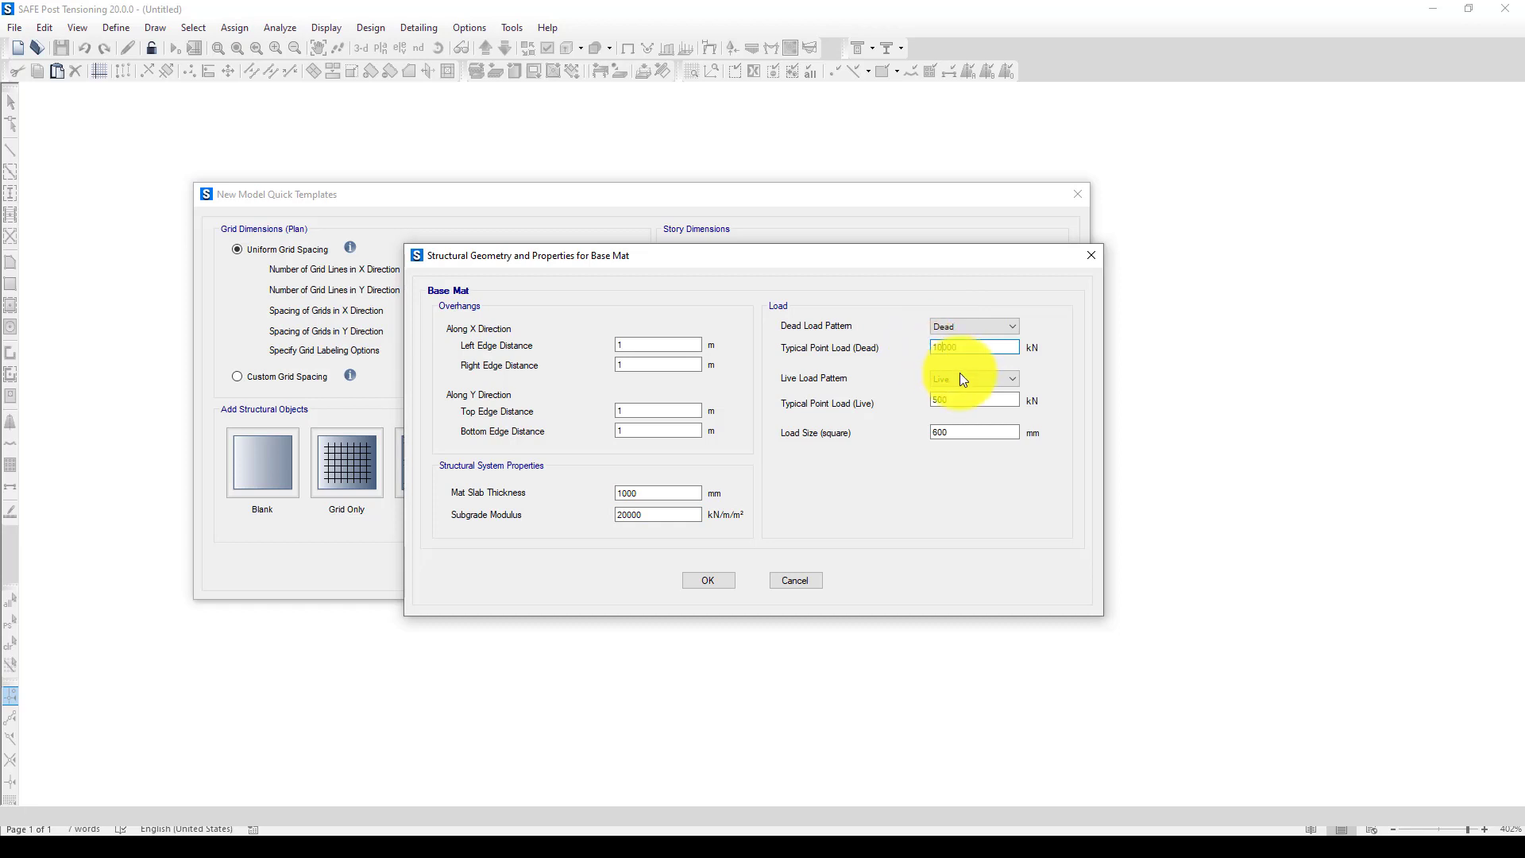
{"action": "left_click", "coordinate": [933, 401]}
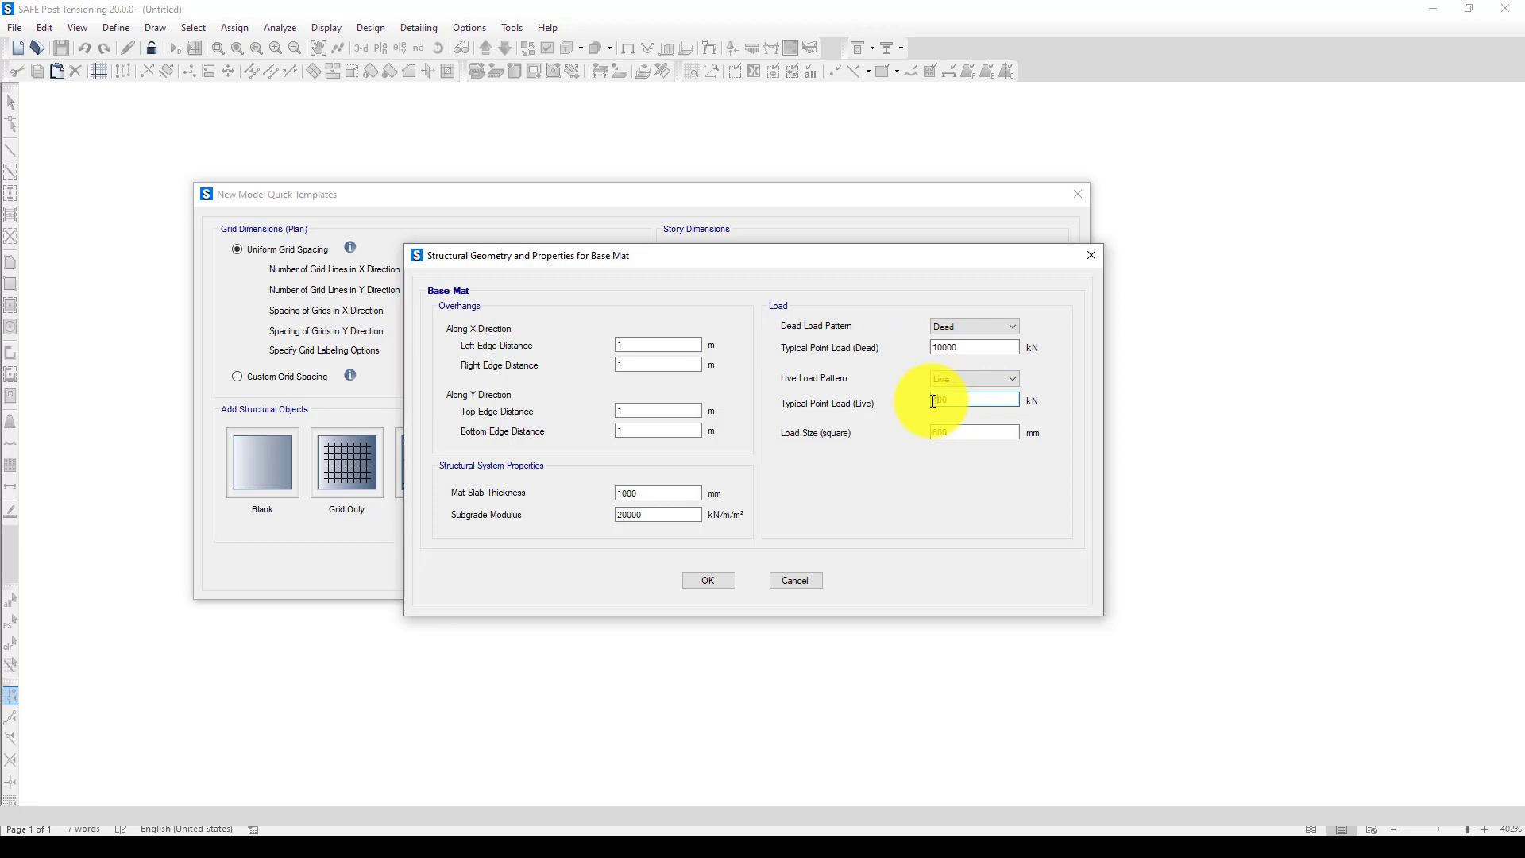
{"action": "type", "text": "2"}
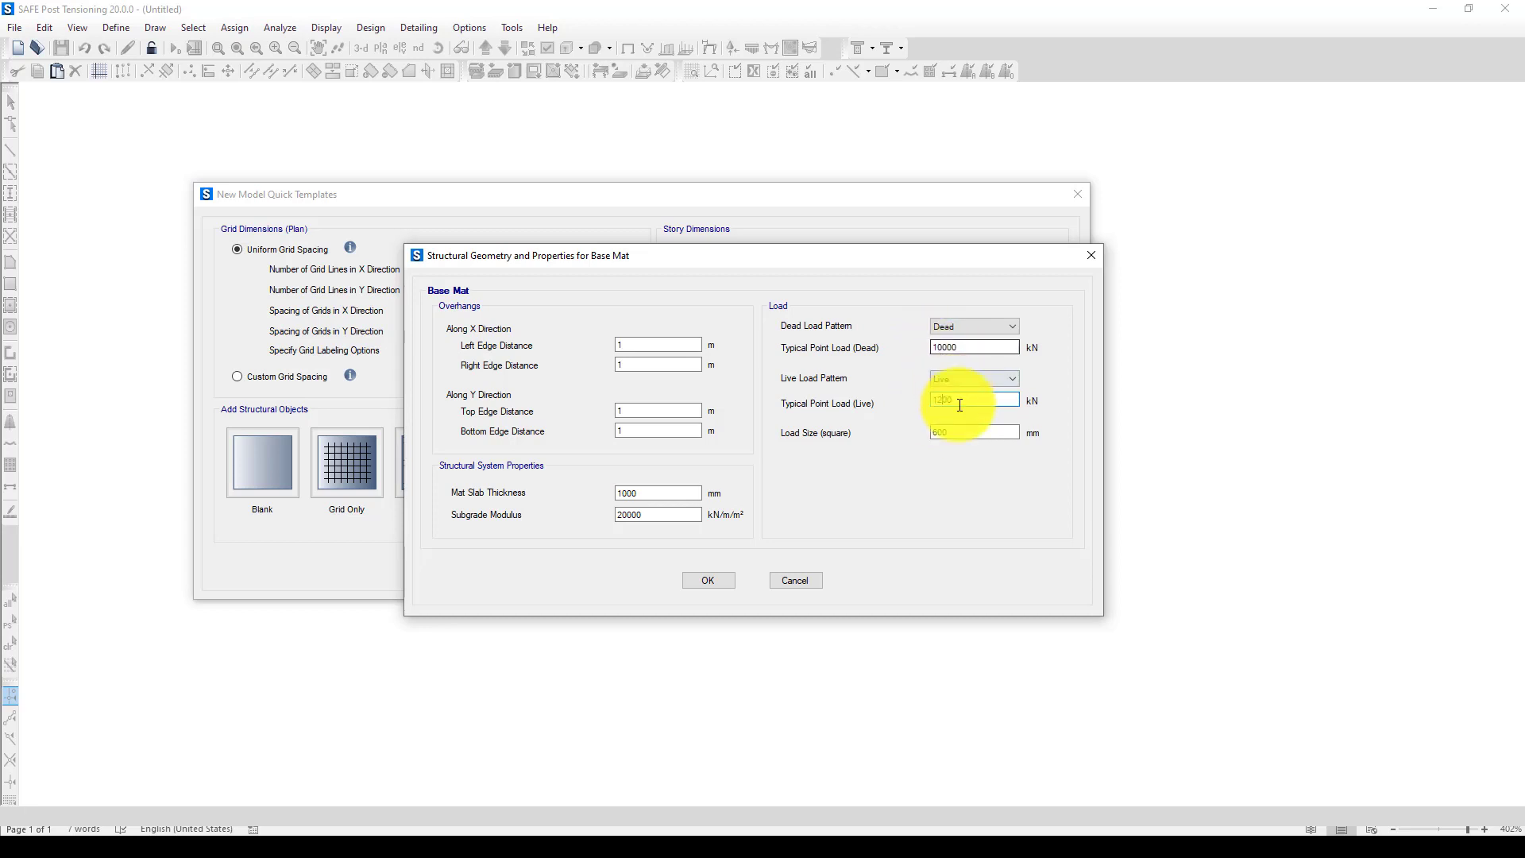
{"action": "double_click", "coordinate": [934, 399]}
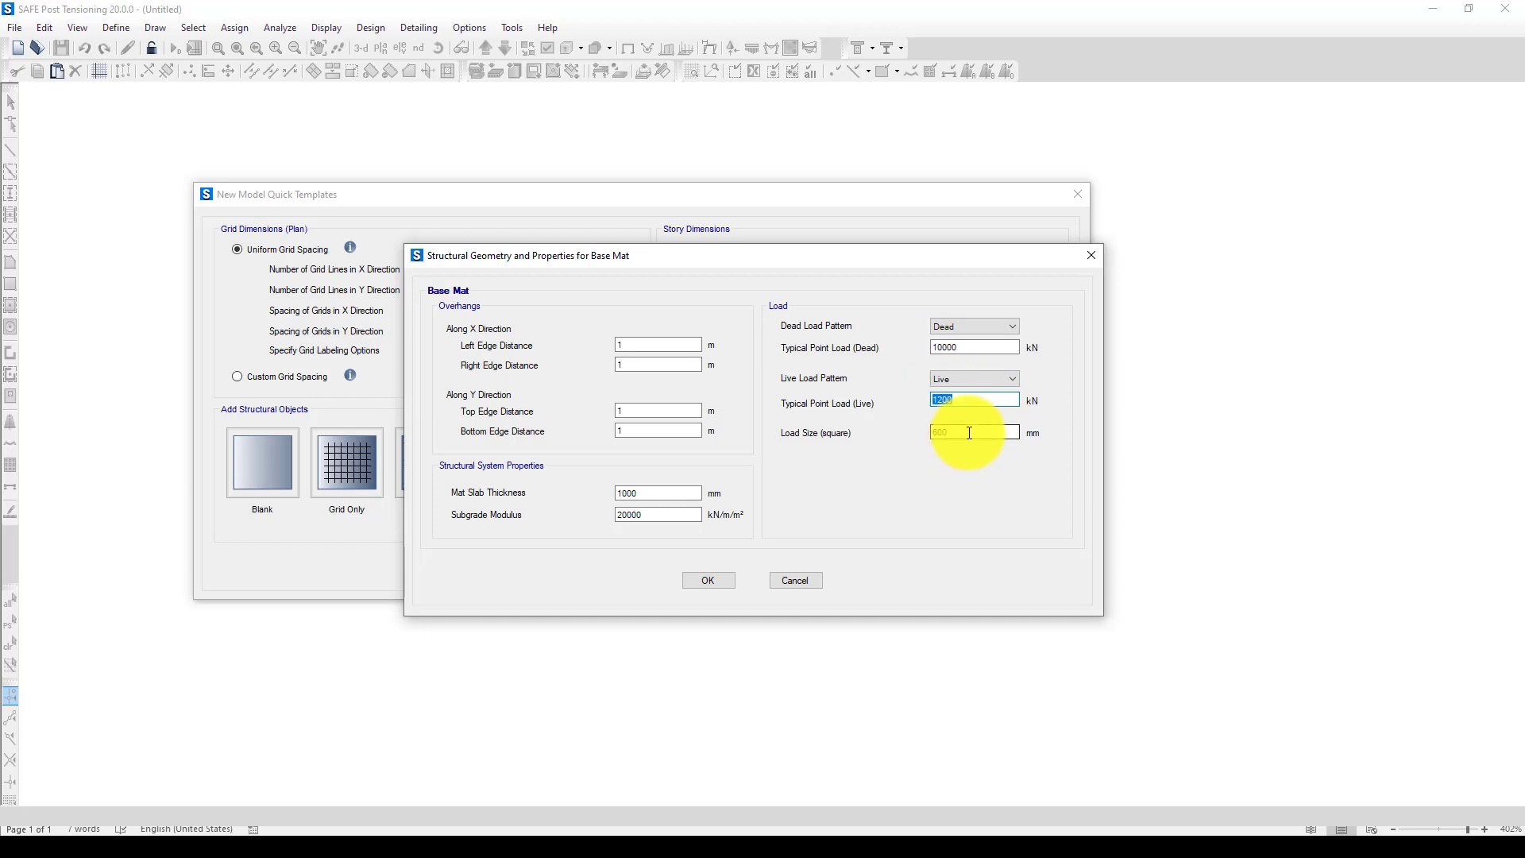
{"action": "double_click", "coordinate": [931, 433]}
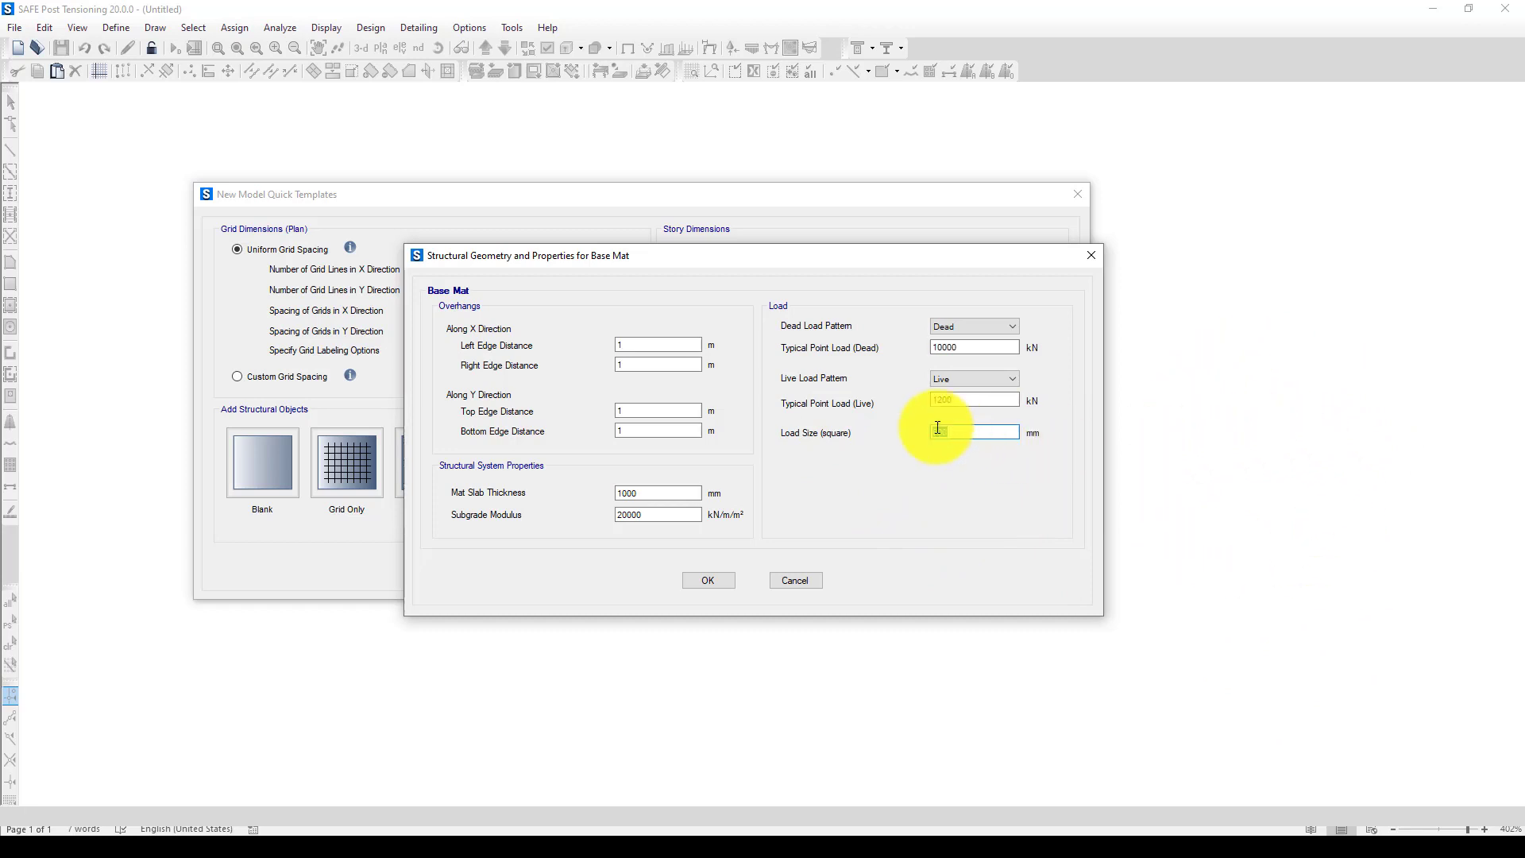
{"action": "type", "text": "5"}
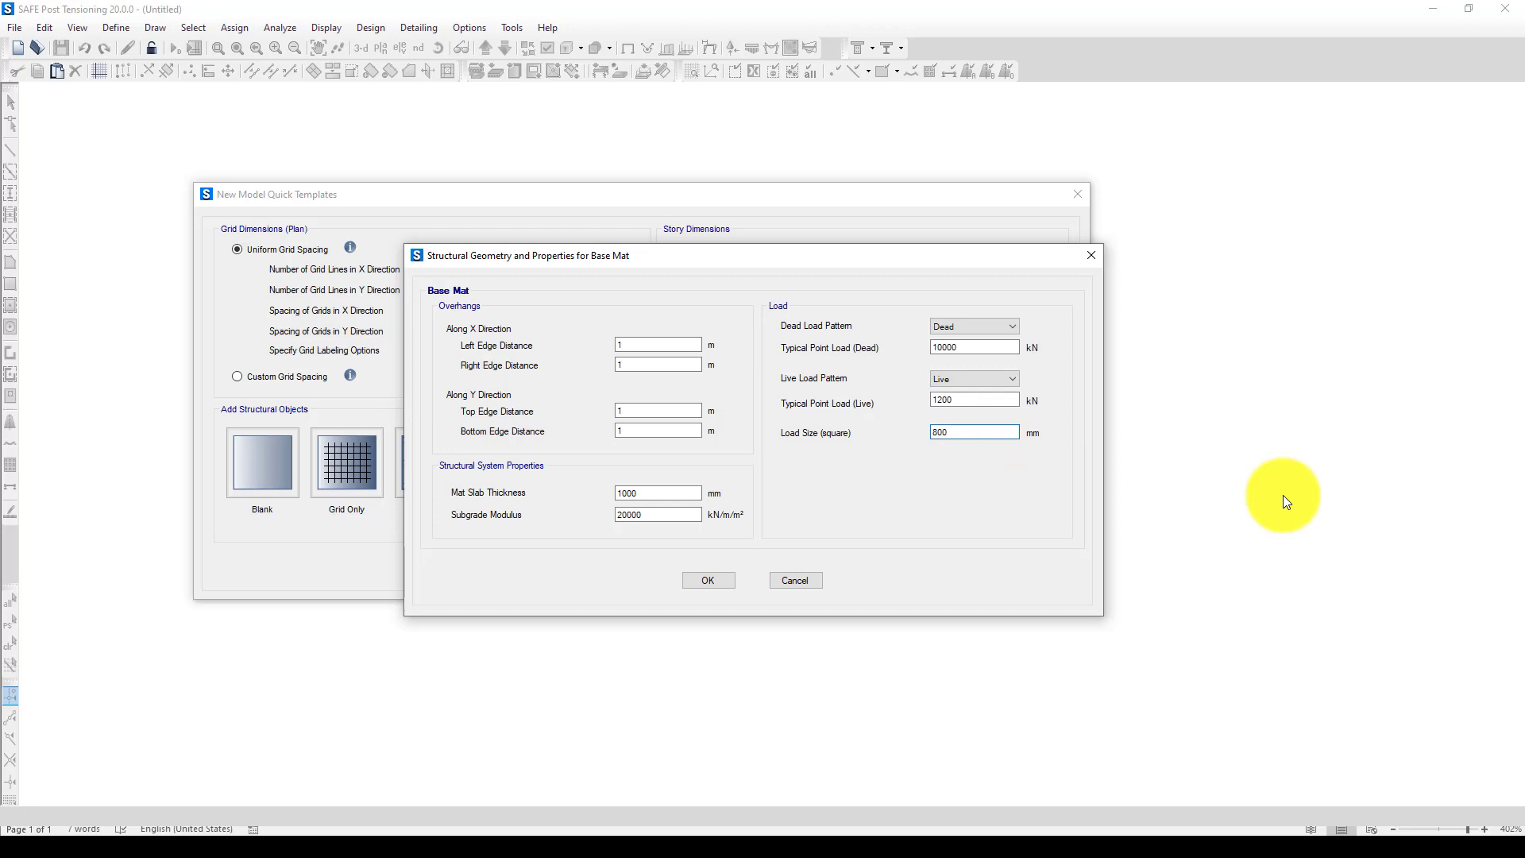
{"action": "left_click", "coordinate": [713, 581]}
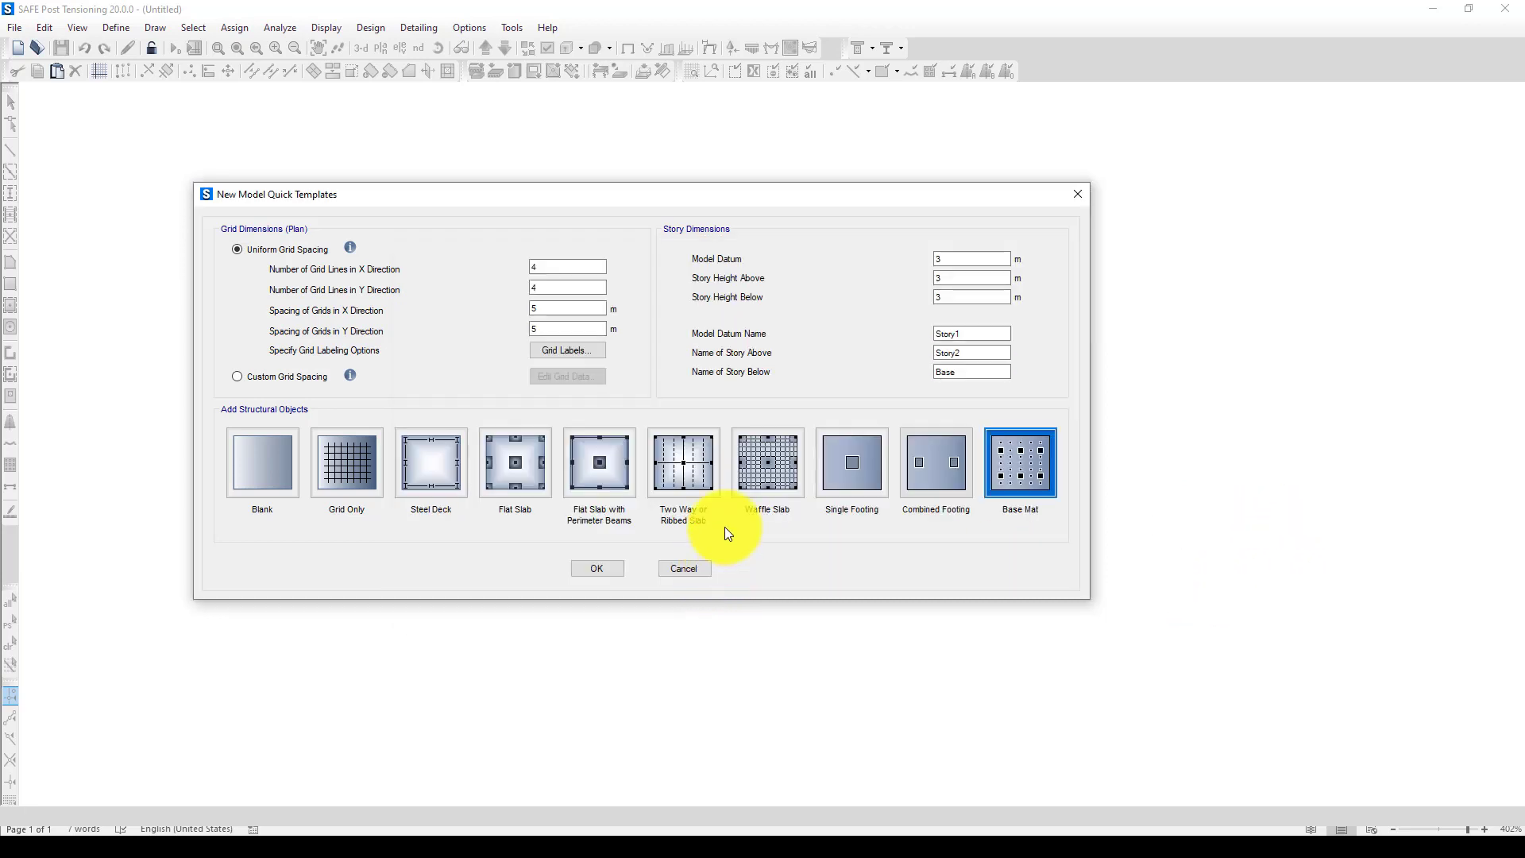
- Generate the Base Mat model and confirm in Slab Information that the slab uses section Mat1
{"action": "left_click", "coordinate": [617, 572]}
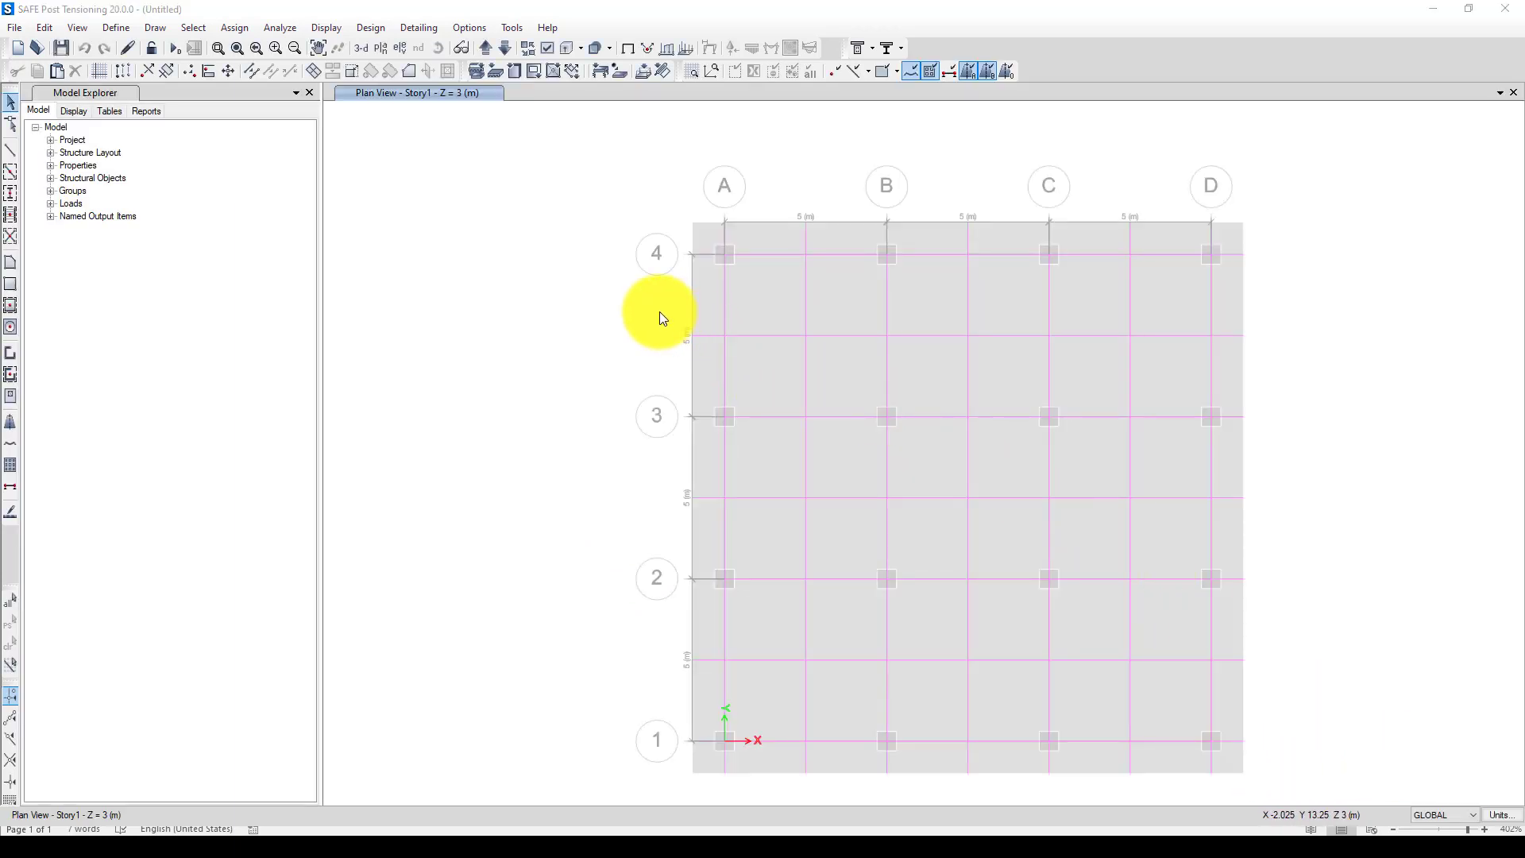
{"action": "middle_click_drag", "start_coordinate": [936, 402], "coordinate": [792, 343]}
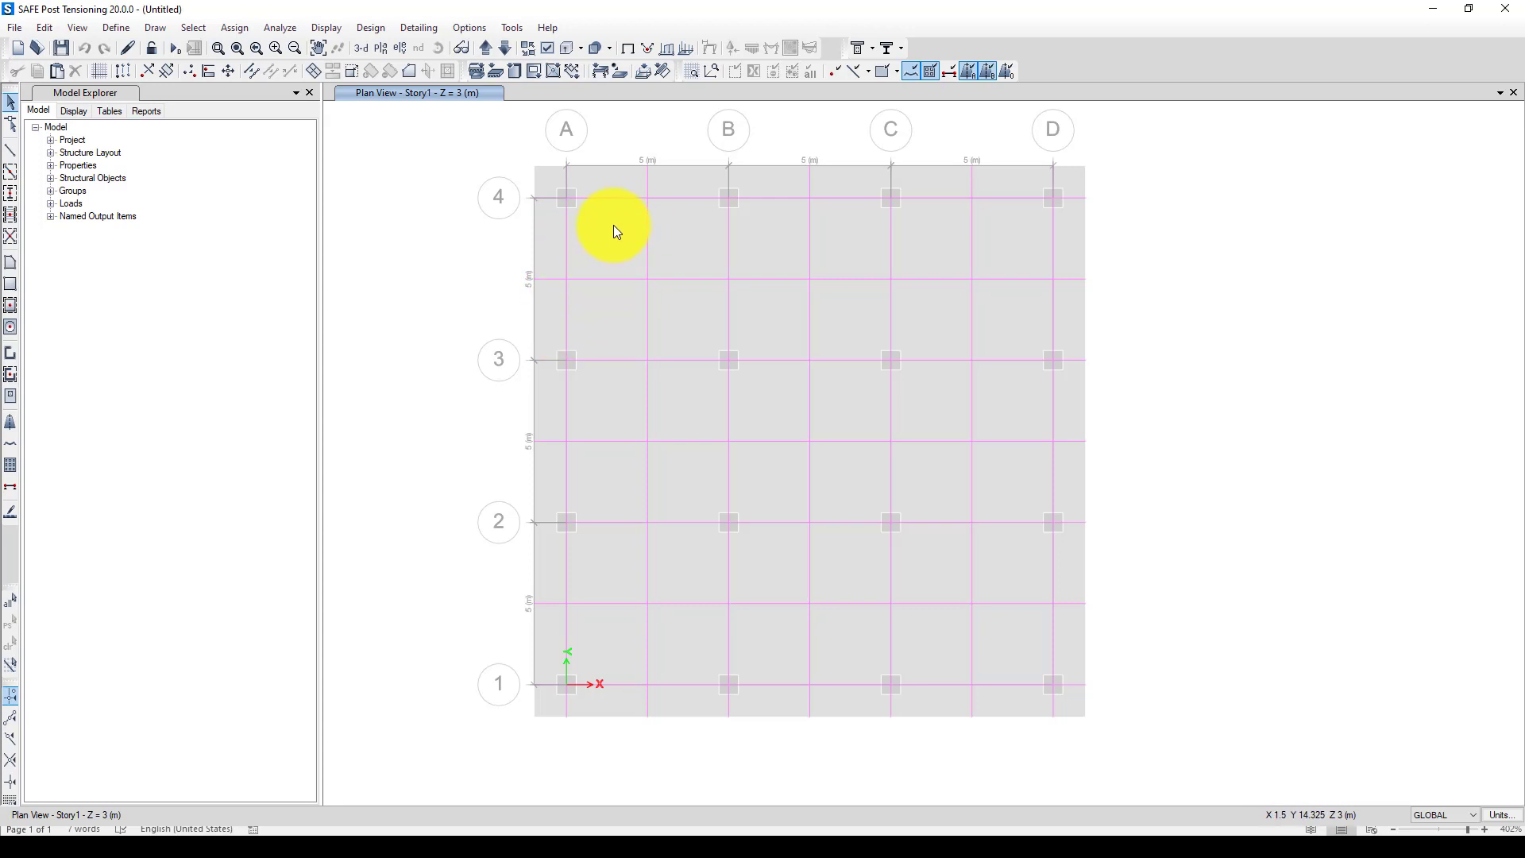
{"action": "left_click", "coordinate": [615, 250]}
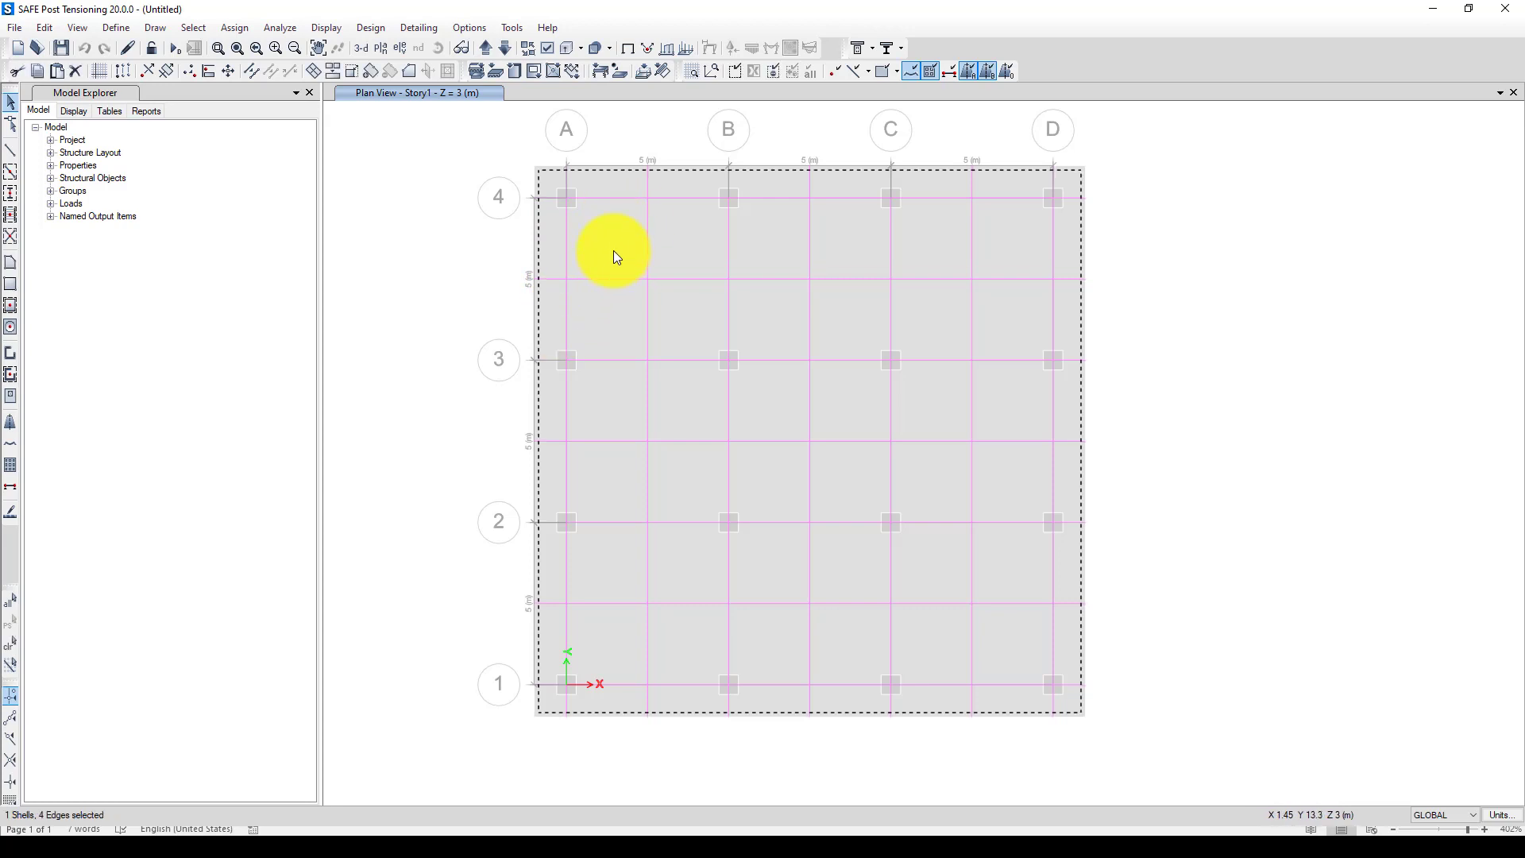
{"action": "right_click", "coordinate": [603, 243]}
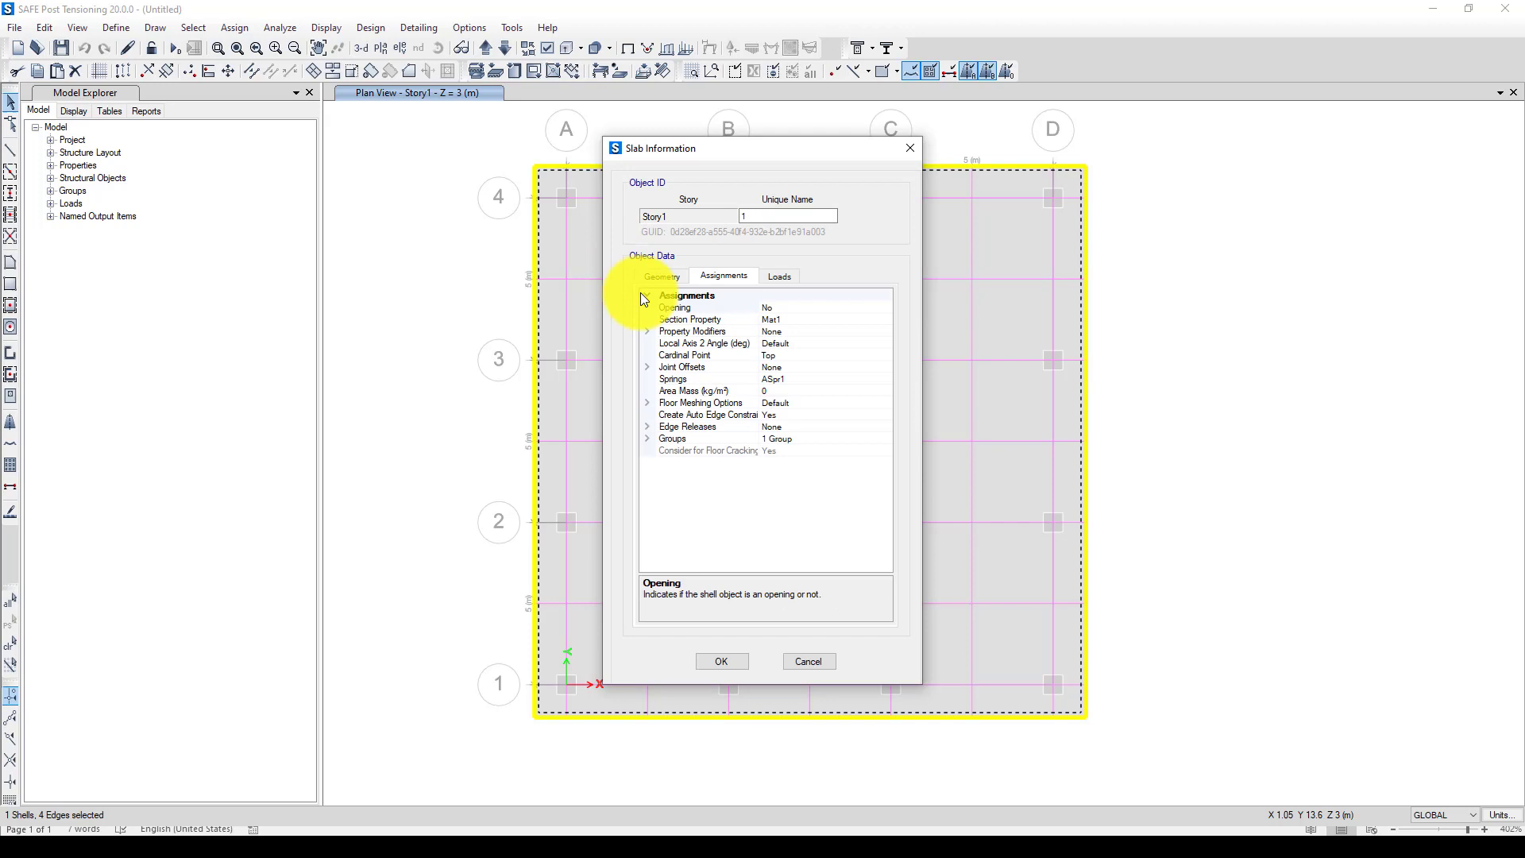
{"action": "left_click", "coordinate": [763, 319]}
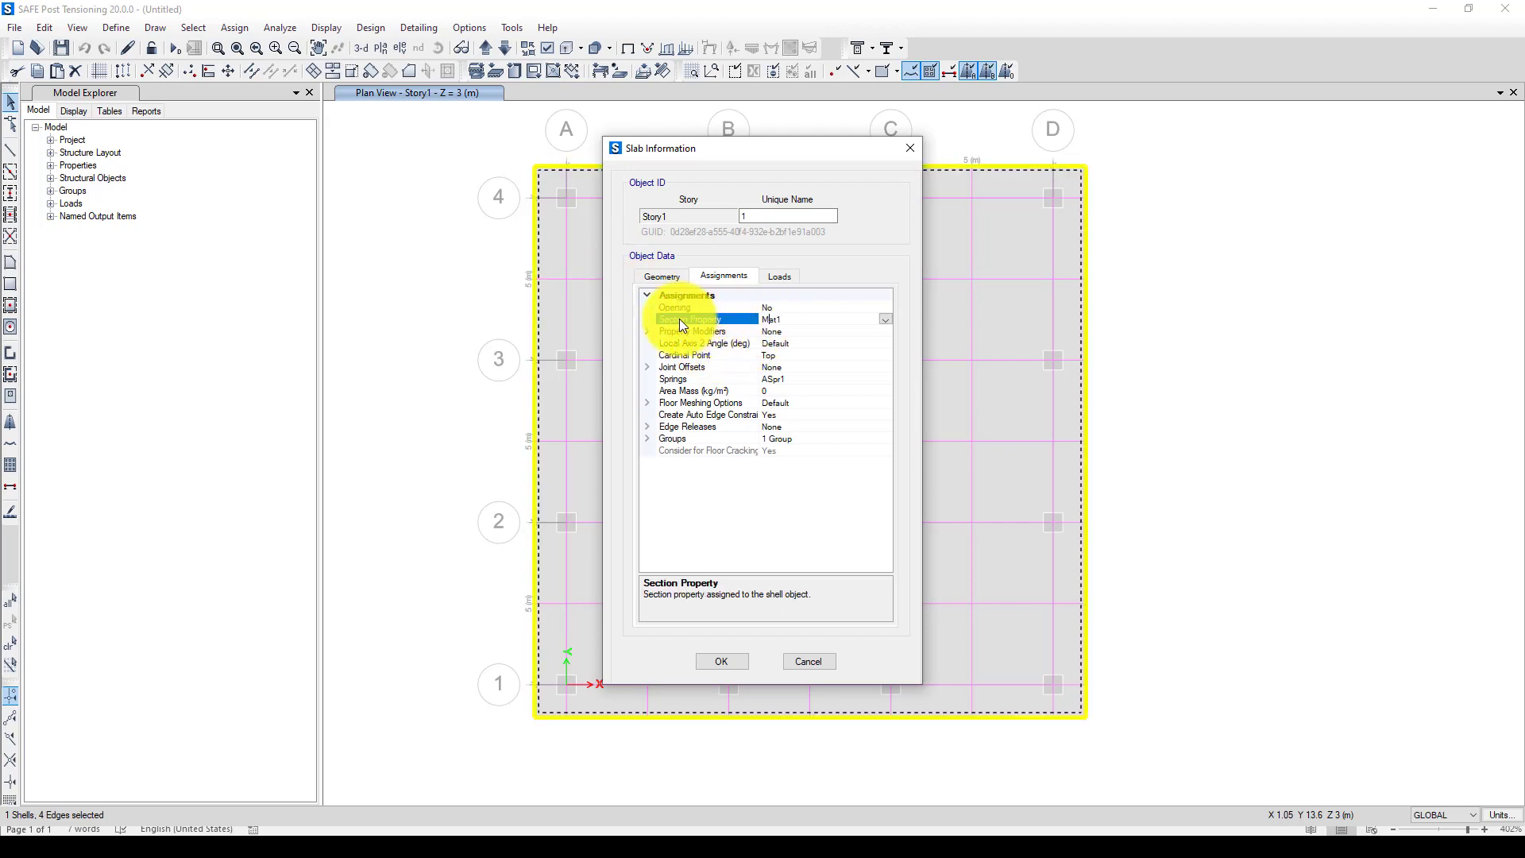
- Open the Mat1 slab section for editing from the Slab Sections definitions
{"action": "left_click", "coordinate": [906, 152]}
{"action": "left_click", "coordinate": [111, 29]}
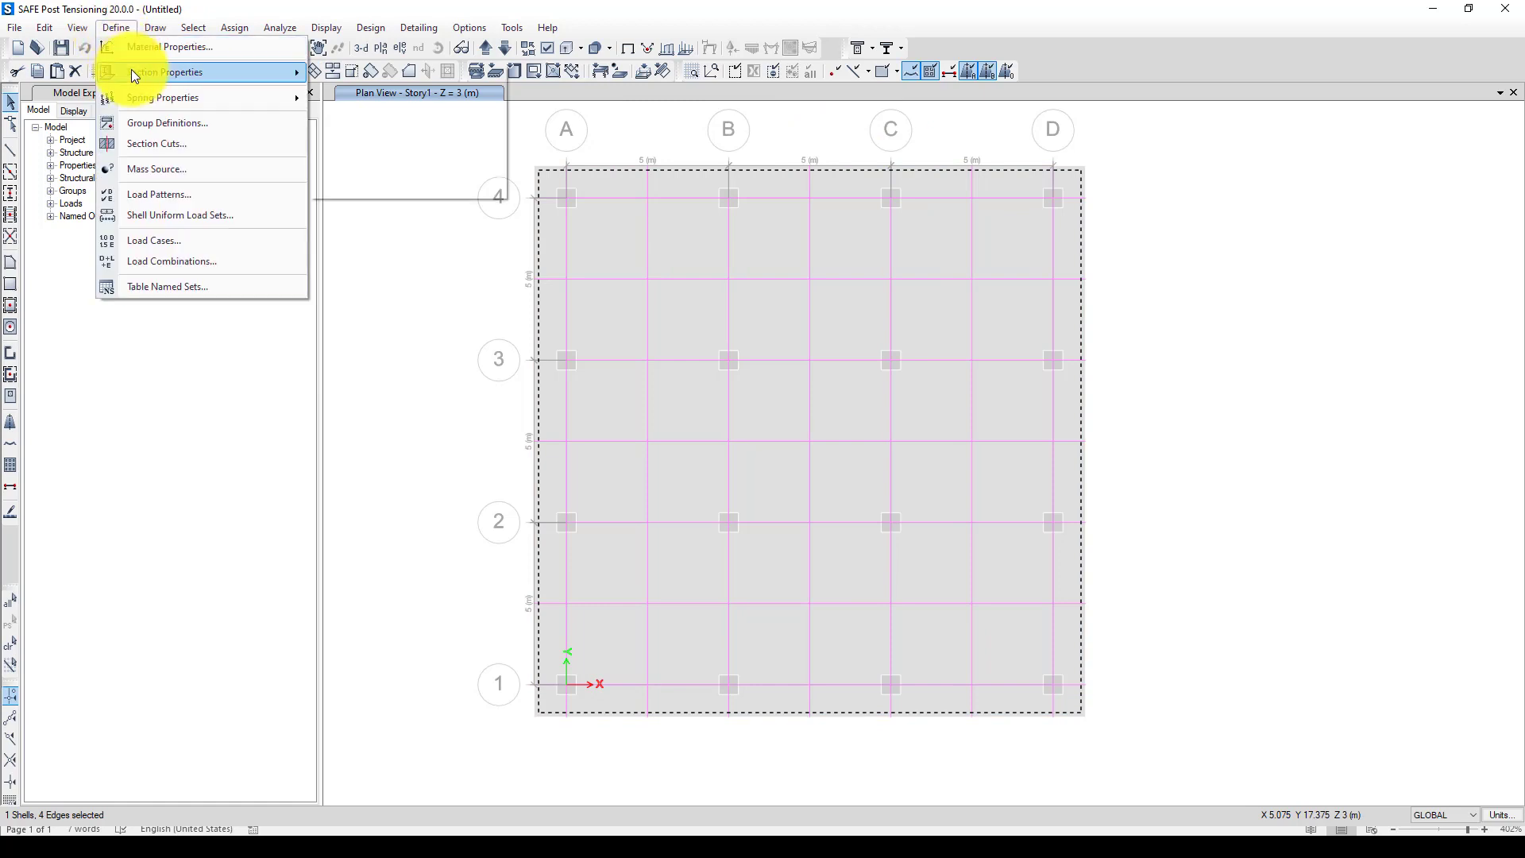
{"action": "mouse_move", "coordinate": [138, 78]}
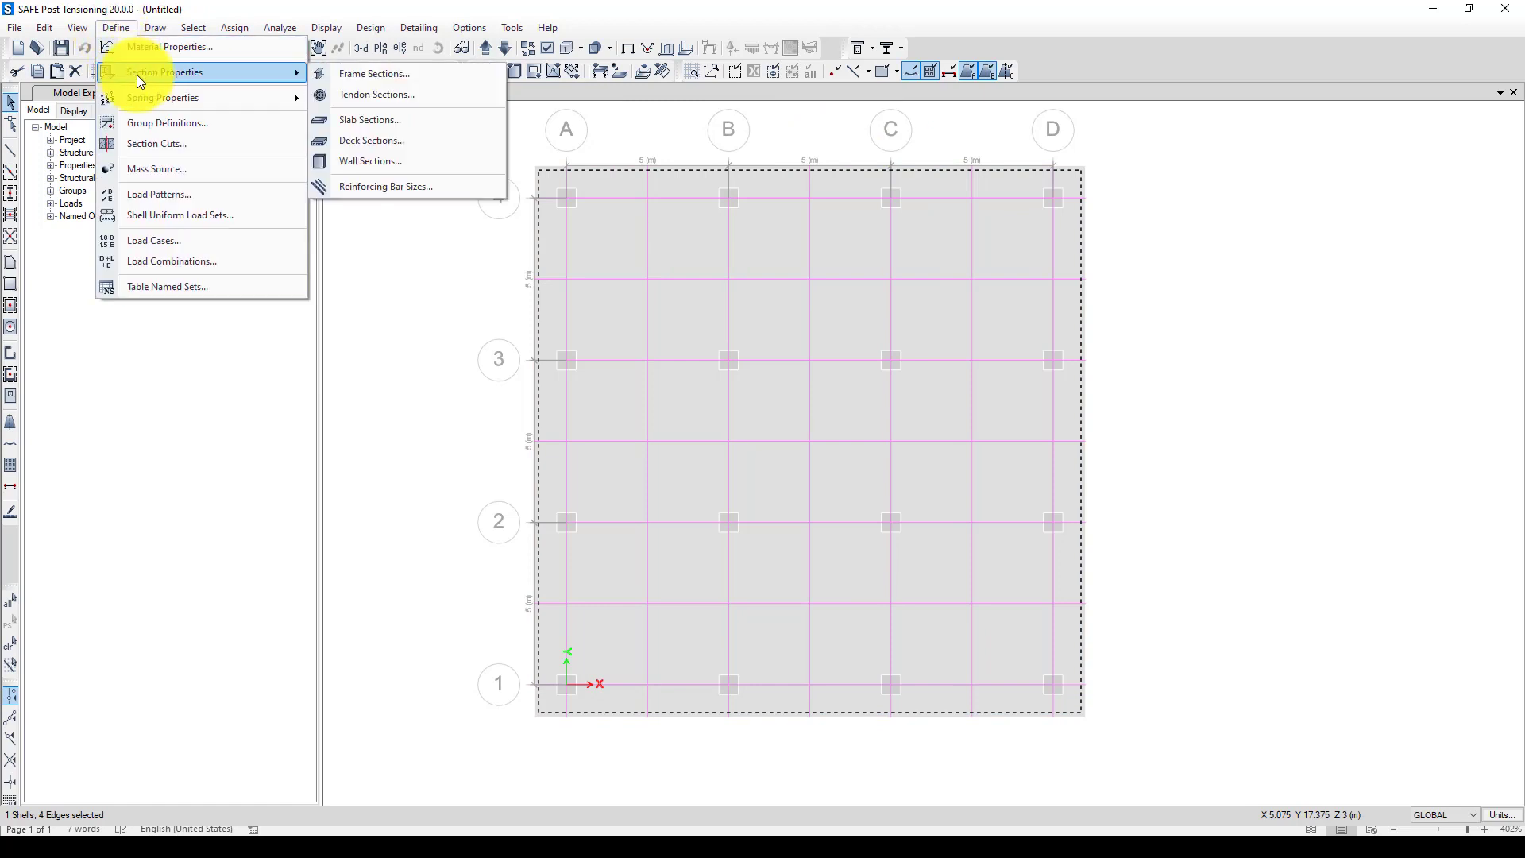
{"action": "left_click", "coordinate": [371, 121]}
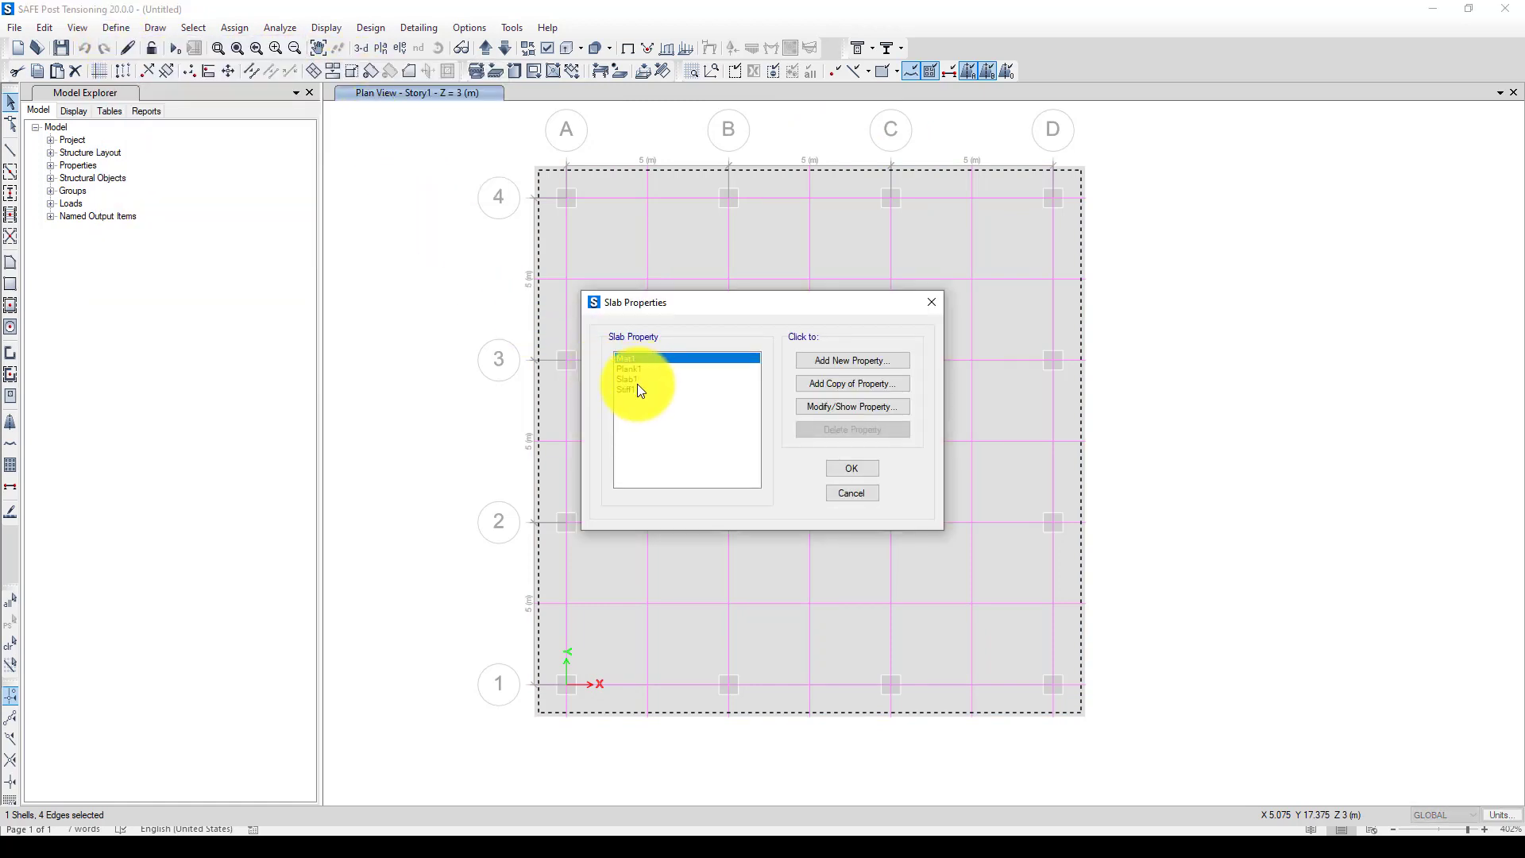
{"action": "left_click", "coordinate": [841, 405]}
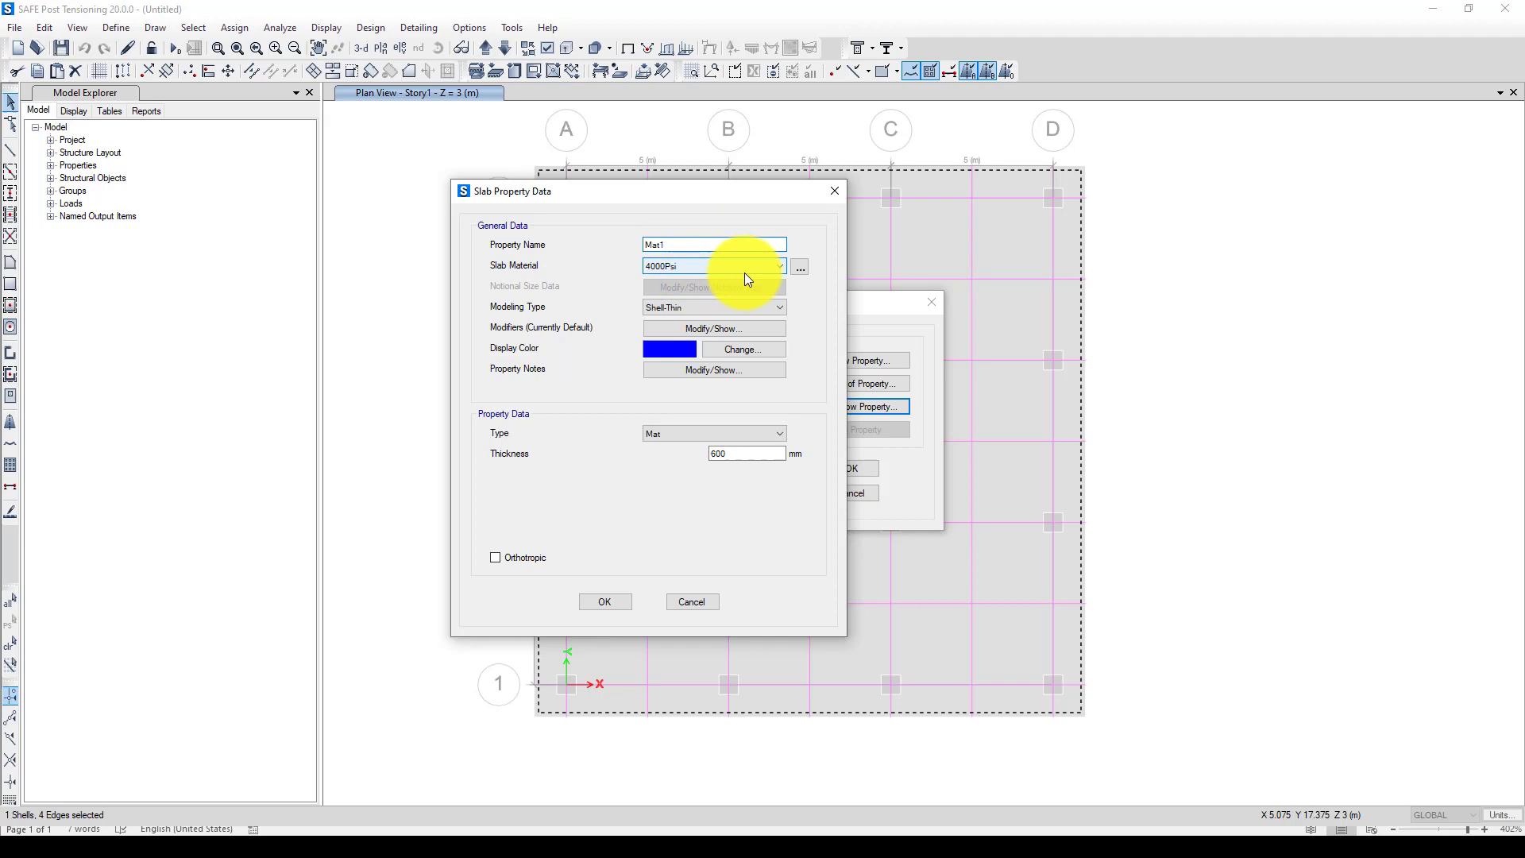
- Define a new concrete material 5000Psi with f'c 5000 psi
{"action": "left_click", "coordinate": [800, 270]}
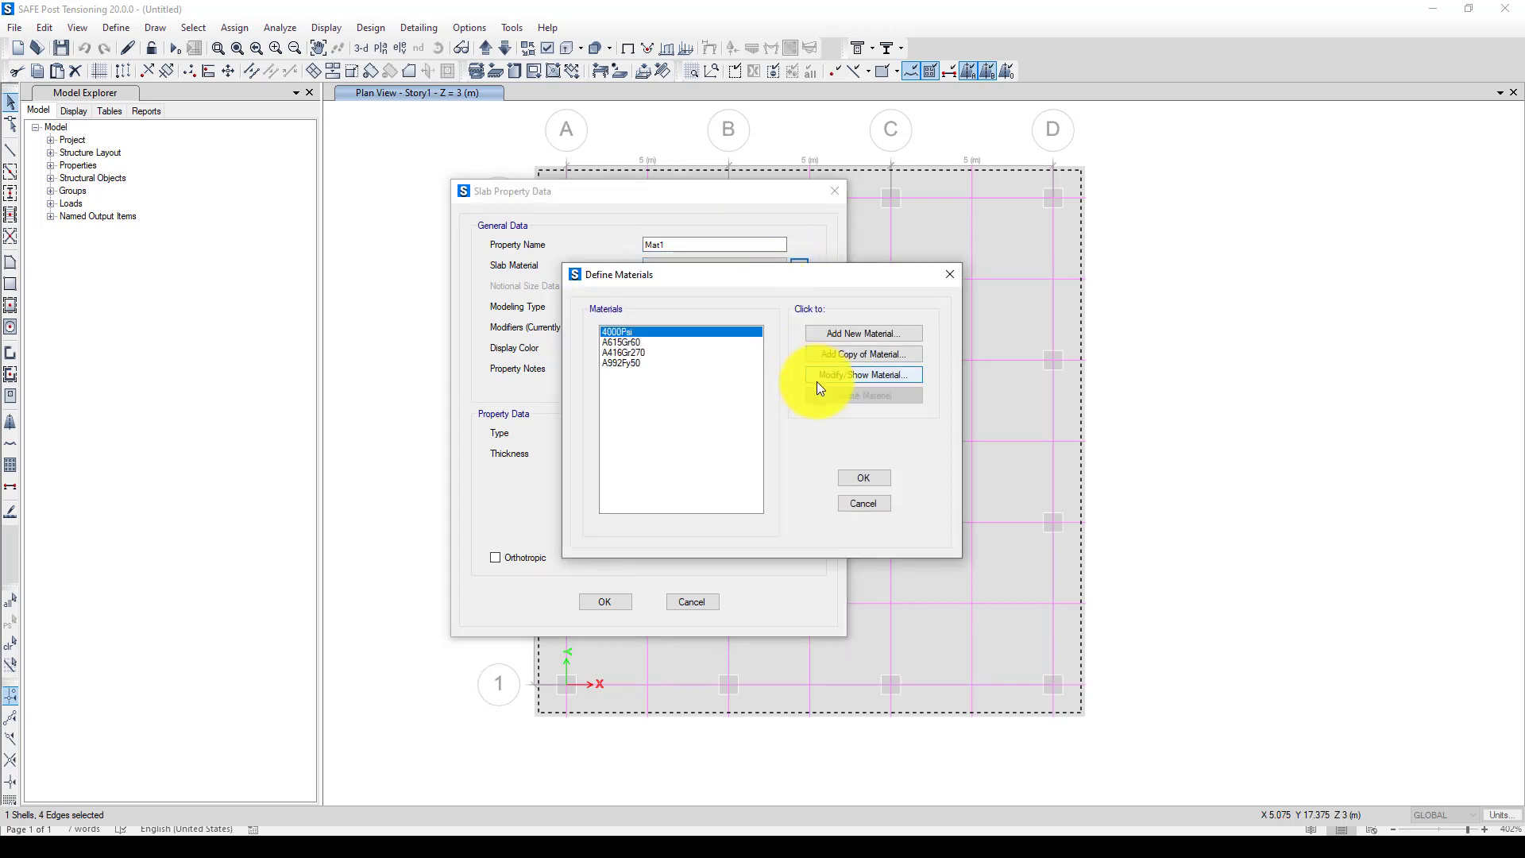
{"action": "left_click", "coordinate": [863, 334]}
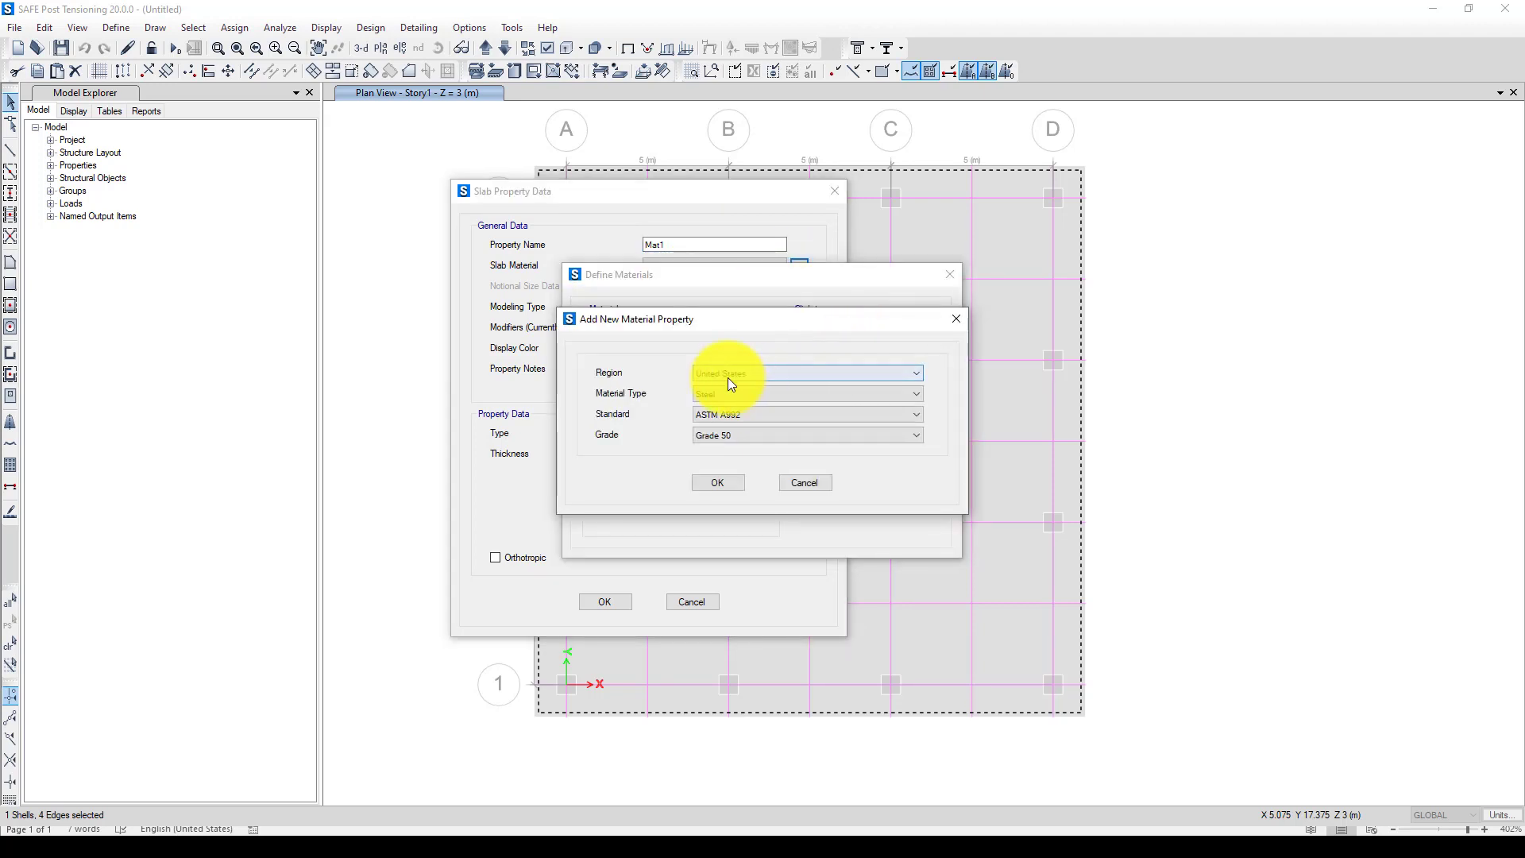
{"action": "left_click", "coordinate": [713, 397]}
{"action": "left_click", "coordinate": [712, 417]}
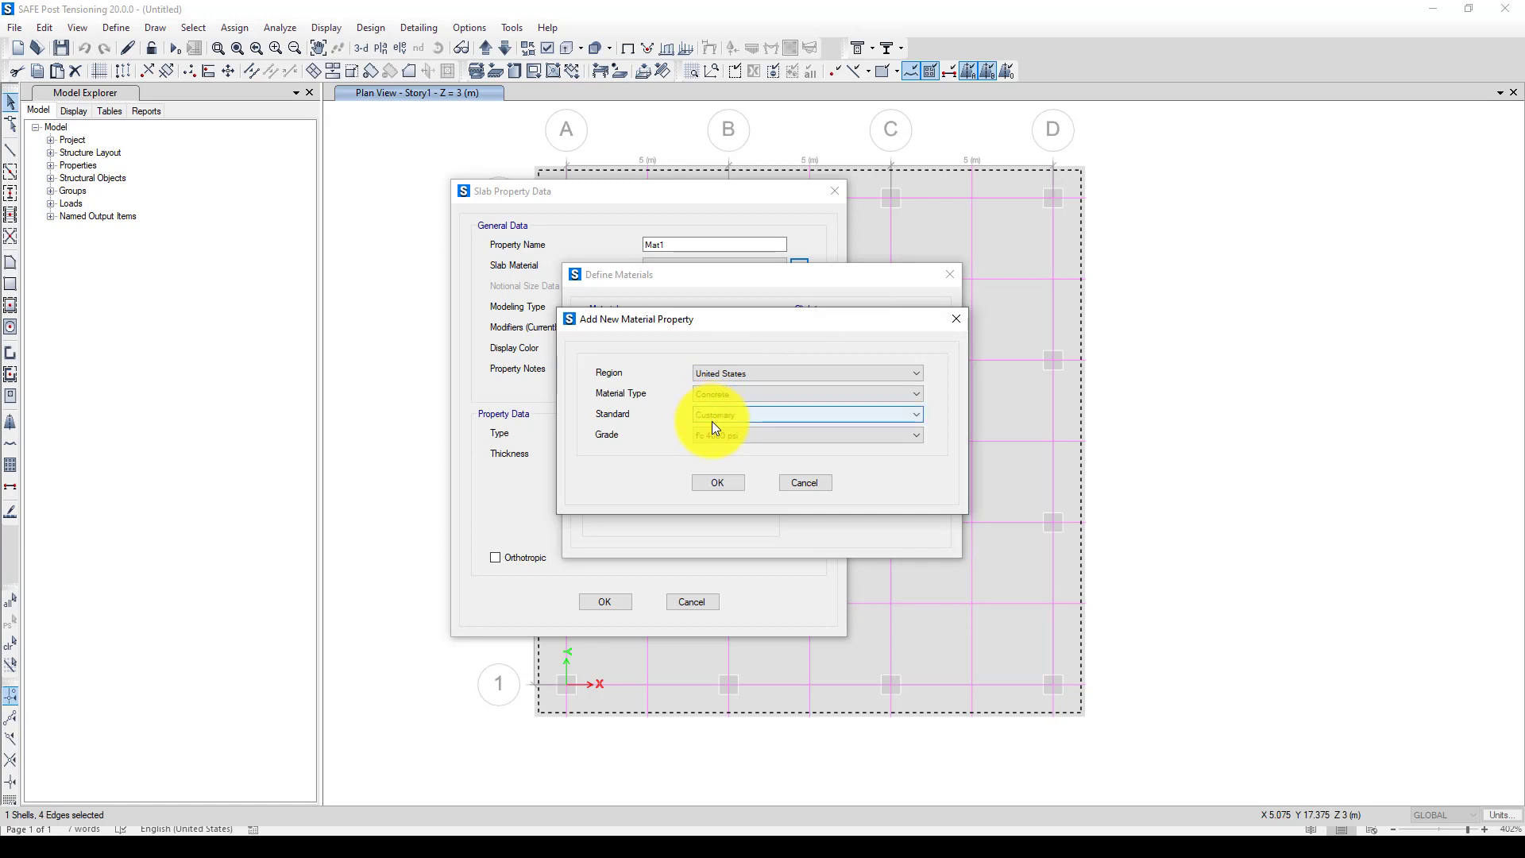
{"action": "left_click", "coordinate": [711, 434]}
{"action": "left_click", "coordinate": [709, 467]}
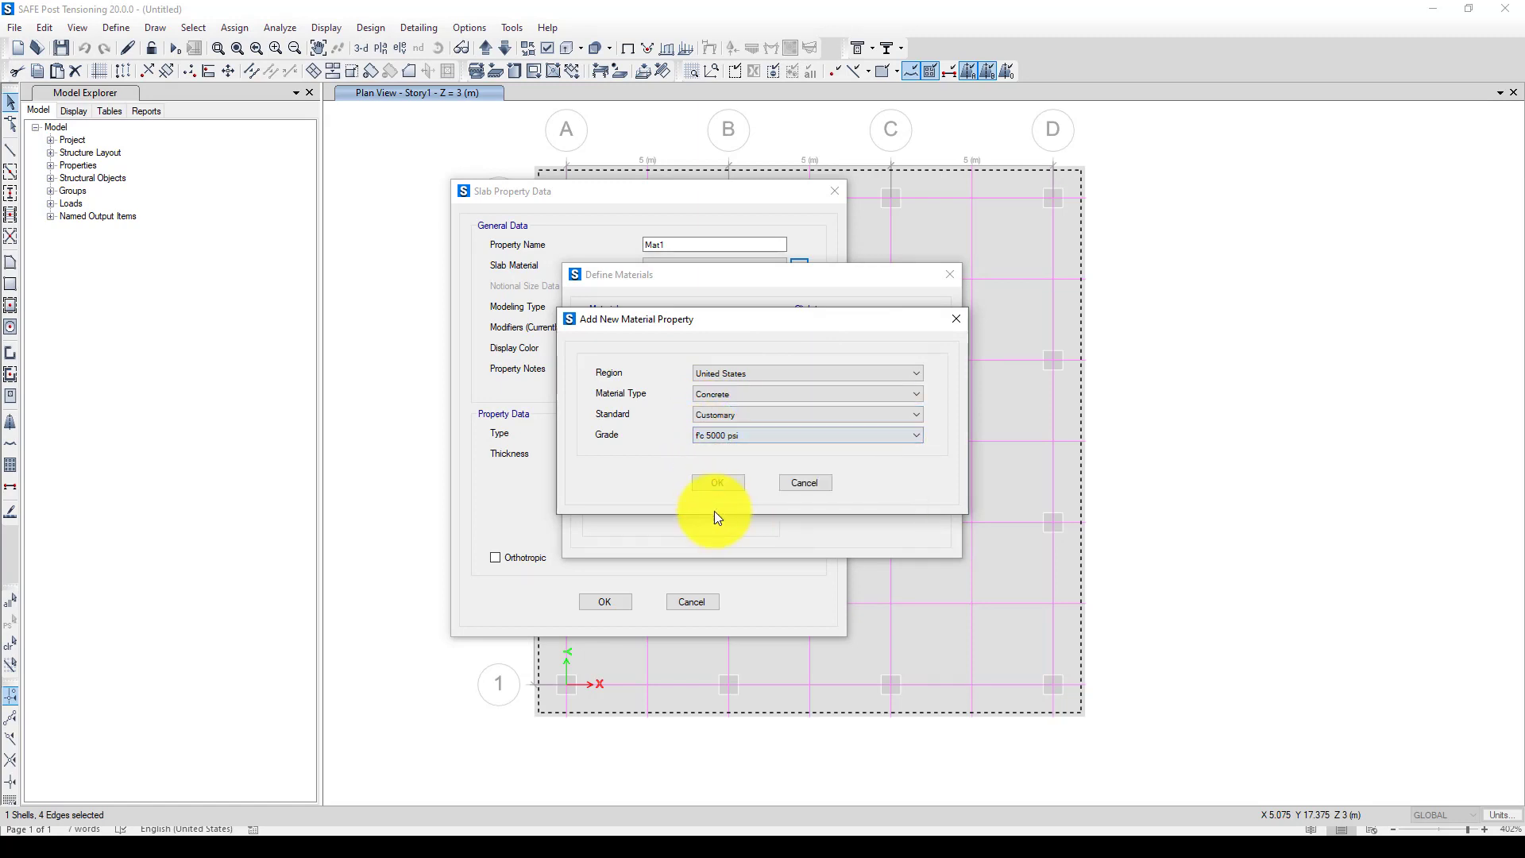
{"action": "left_click", "coordinate": [712, 483]}
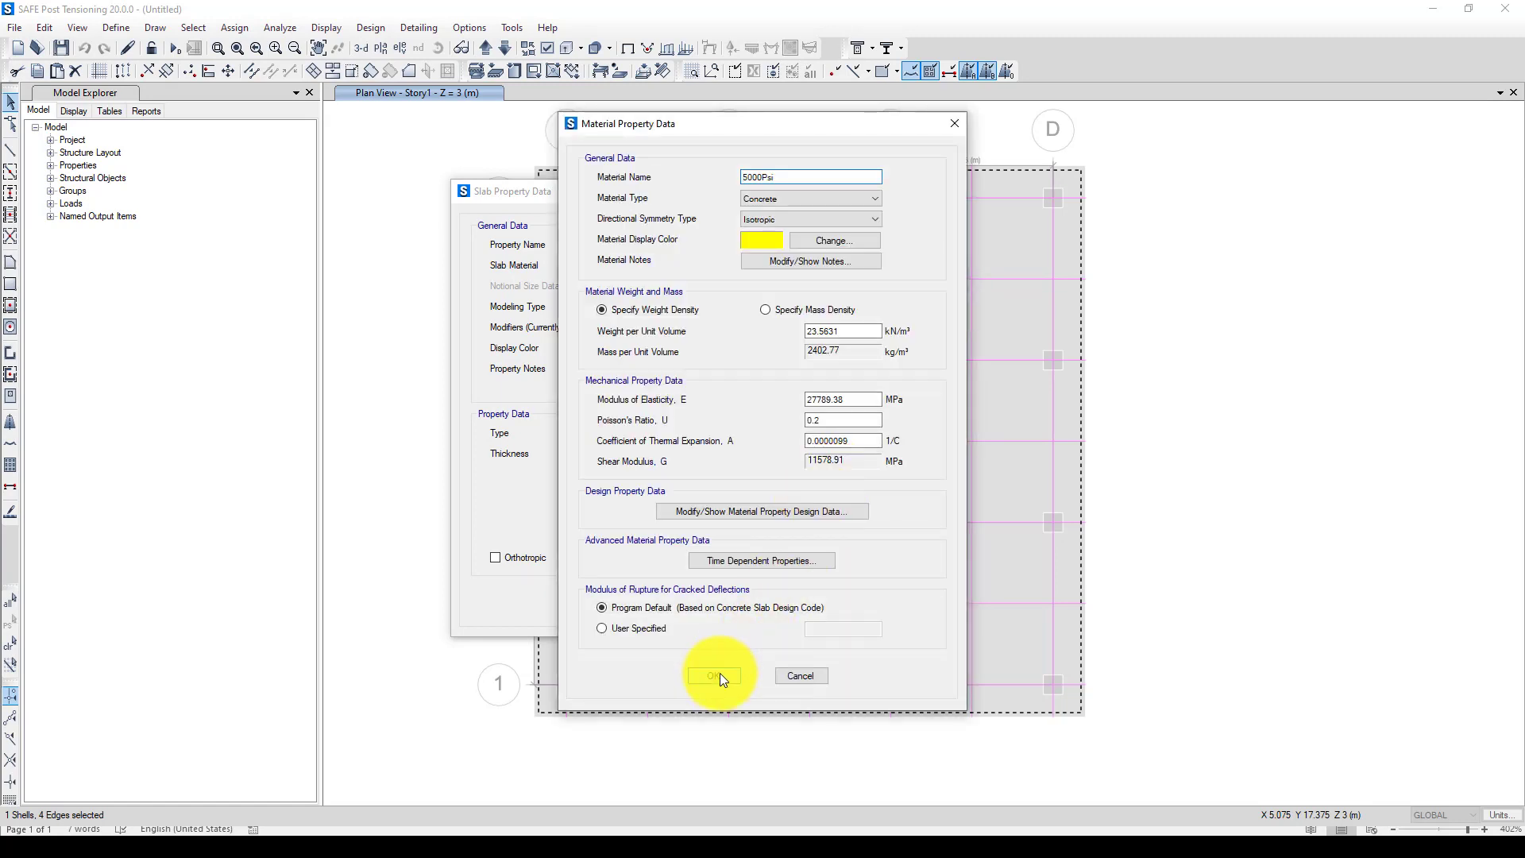
{"action": "left_click", "coordinate": [718, 676]}
{"action": "left_click", "coordinate": [864, 480]}
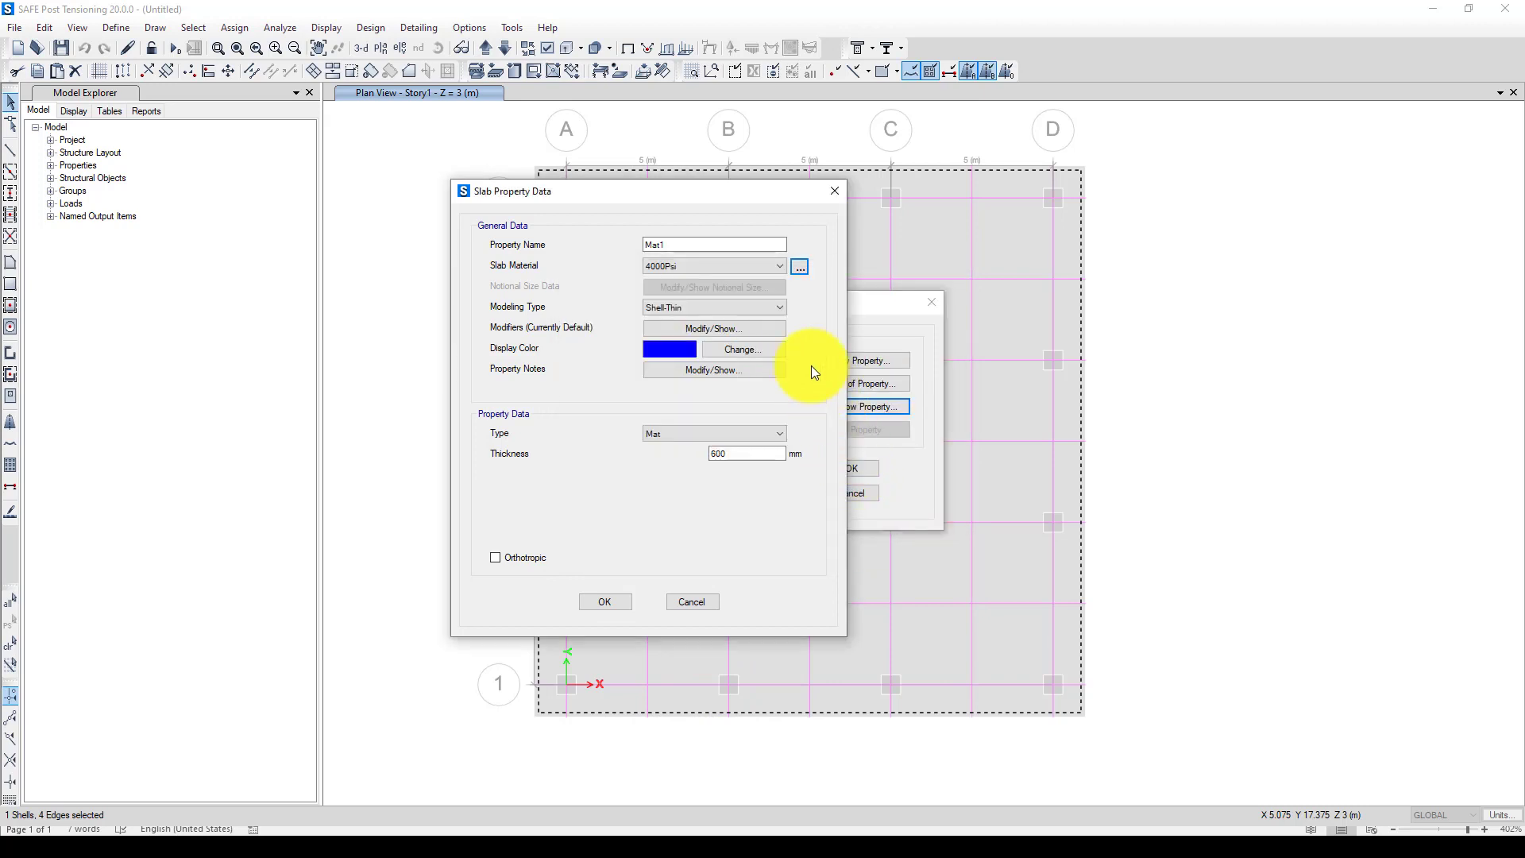
- Assign 5000Psi to Mat1, keep slab type Mat, update the thickness to 1000 mm, and save
{"action": "left_click", "coordinate": [732, 269]}
{"action": "left_click", "coordinate": [698, 319]}
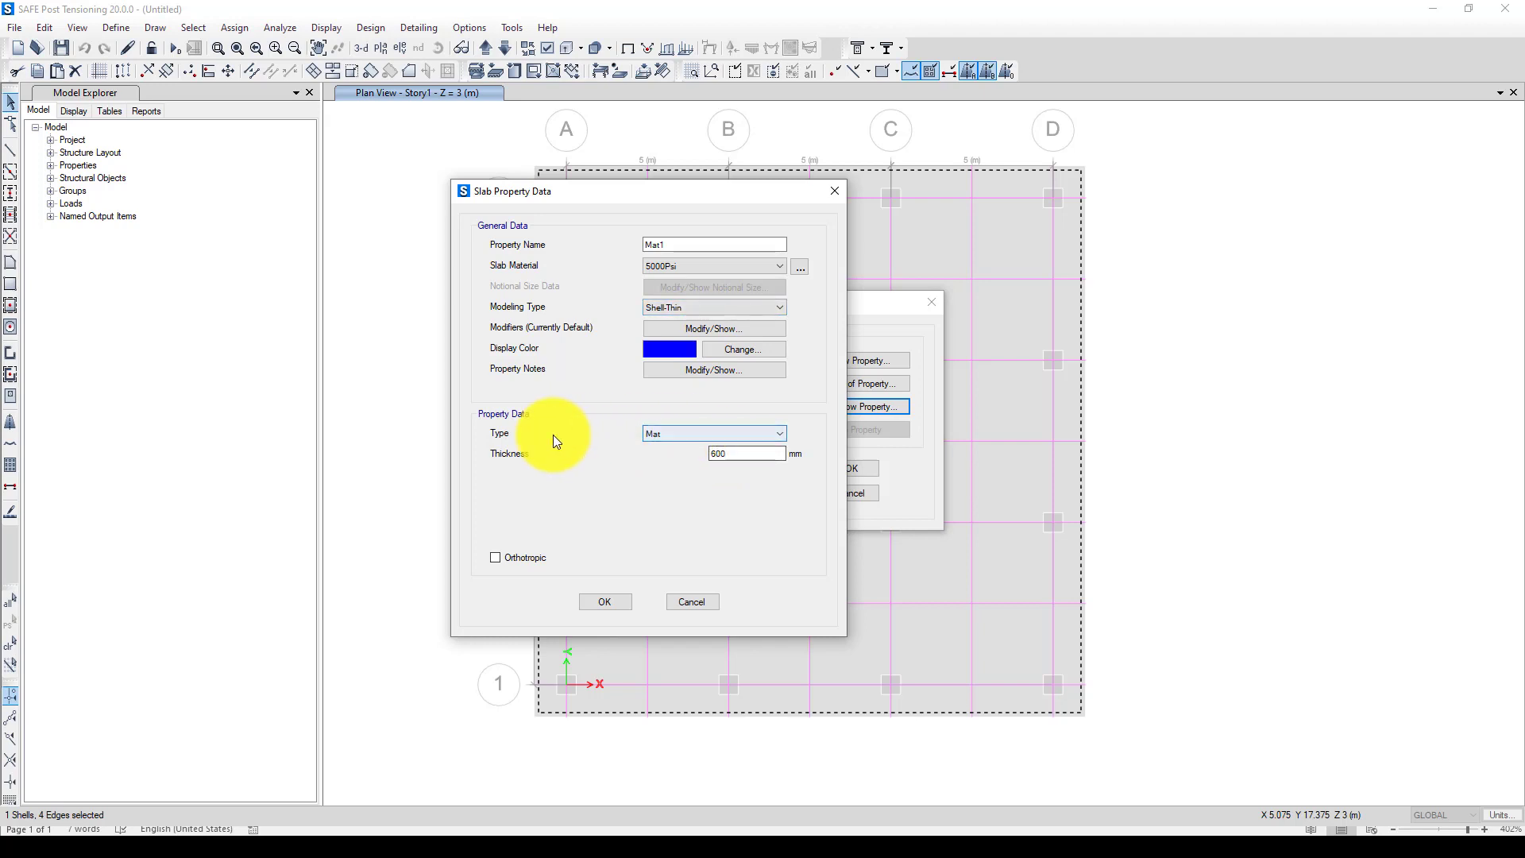
{"action": "left_click", "coordinate": [702, 433]}
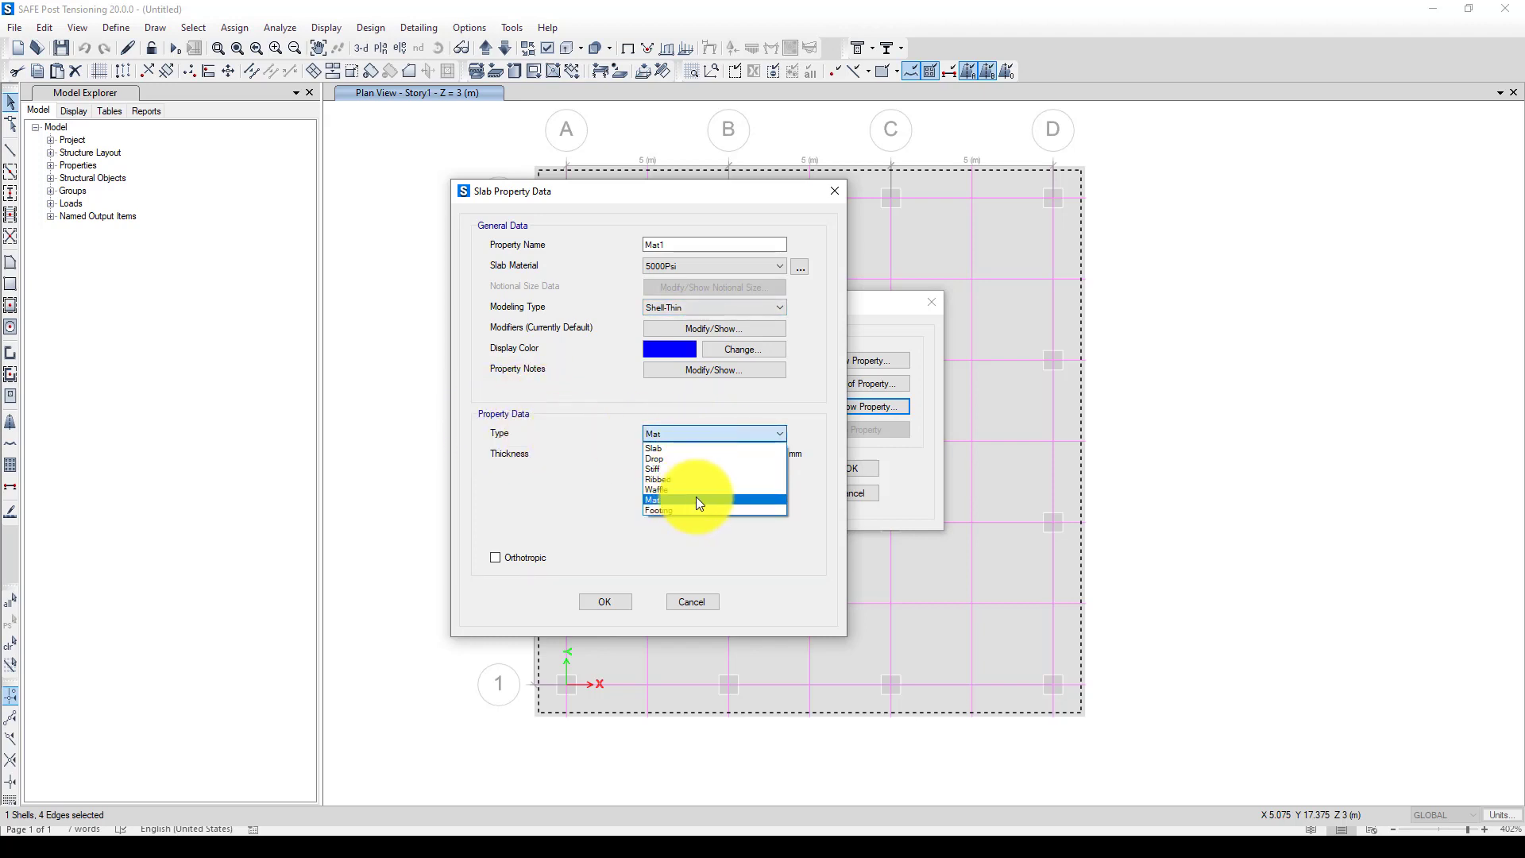
{"action": "left_click", "coordinate": [605, 473]}
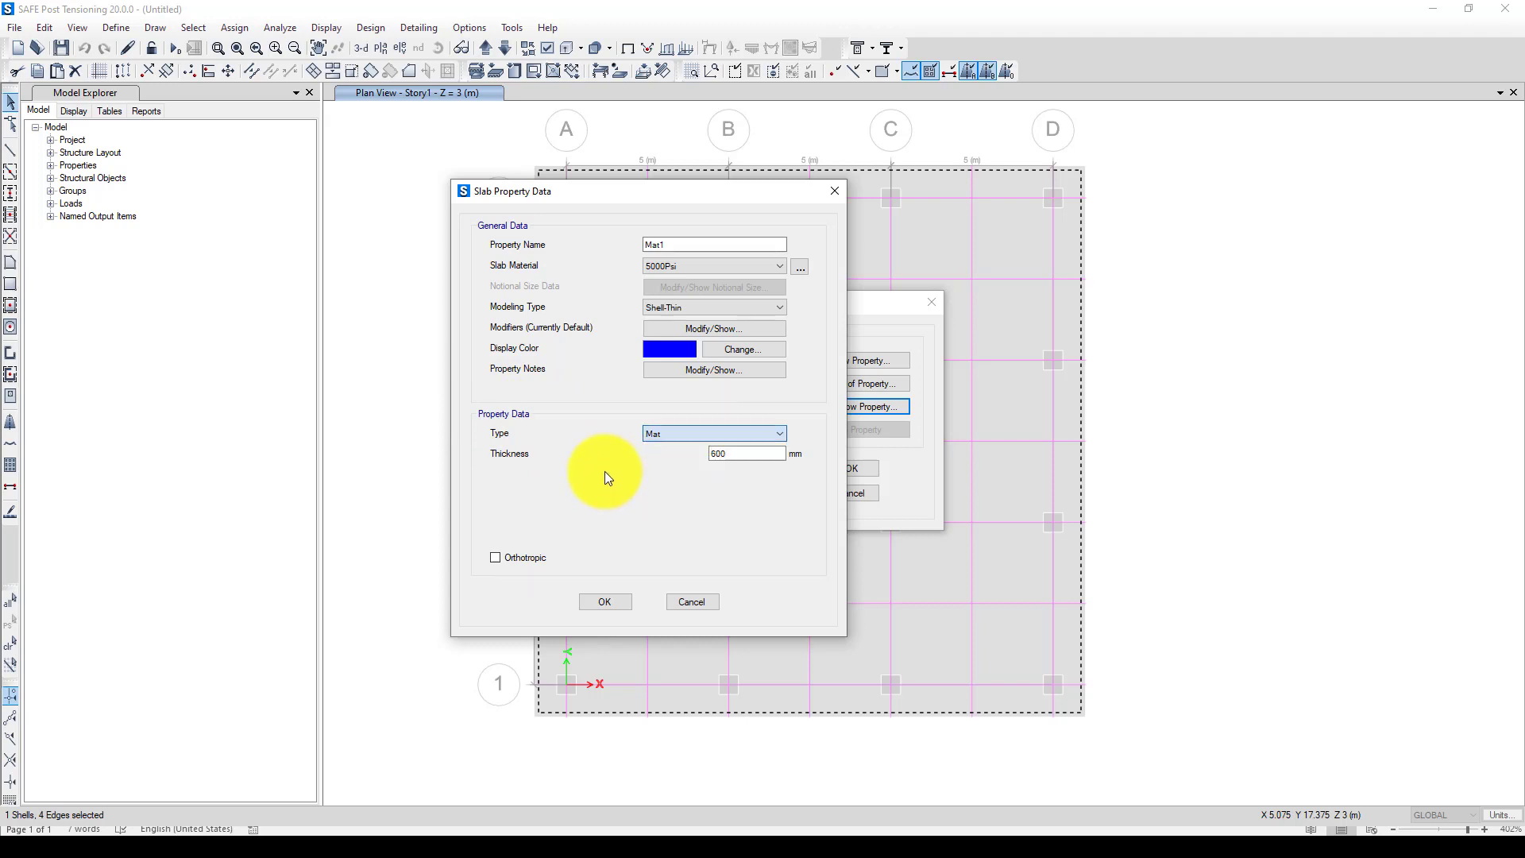
{"action": "double_click", "coordinate": [748, 453]}
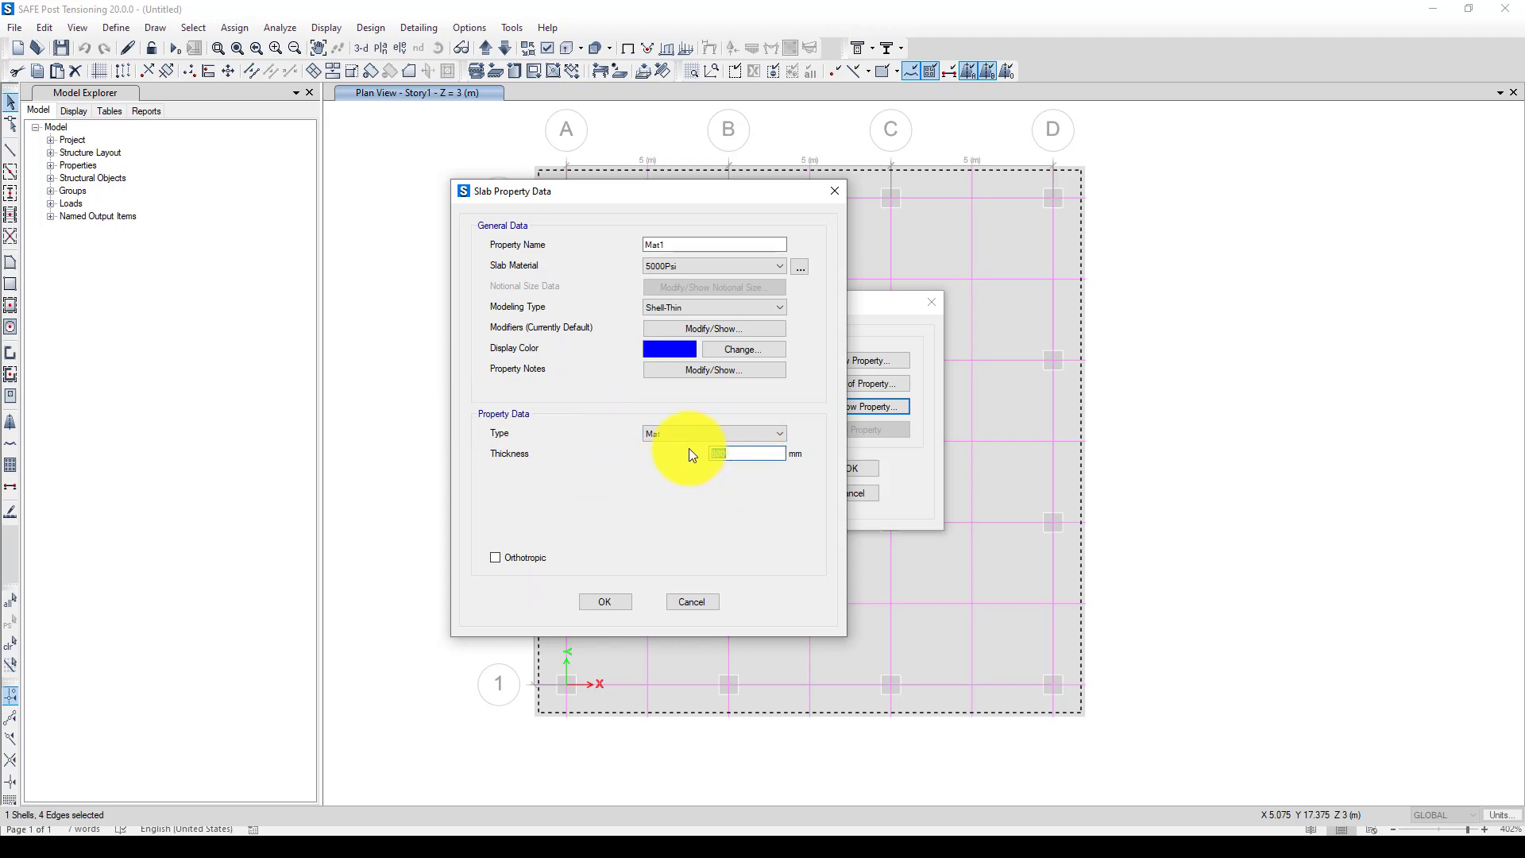
{"action": "type", "text": "1000"}
{"action": "left_click", "coordinate": [603, 603]}
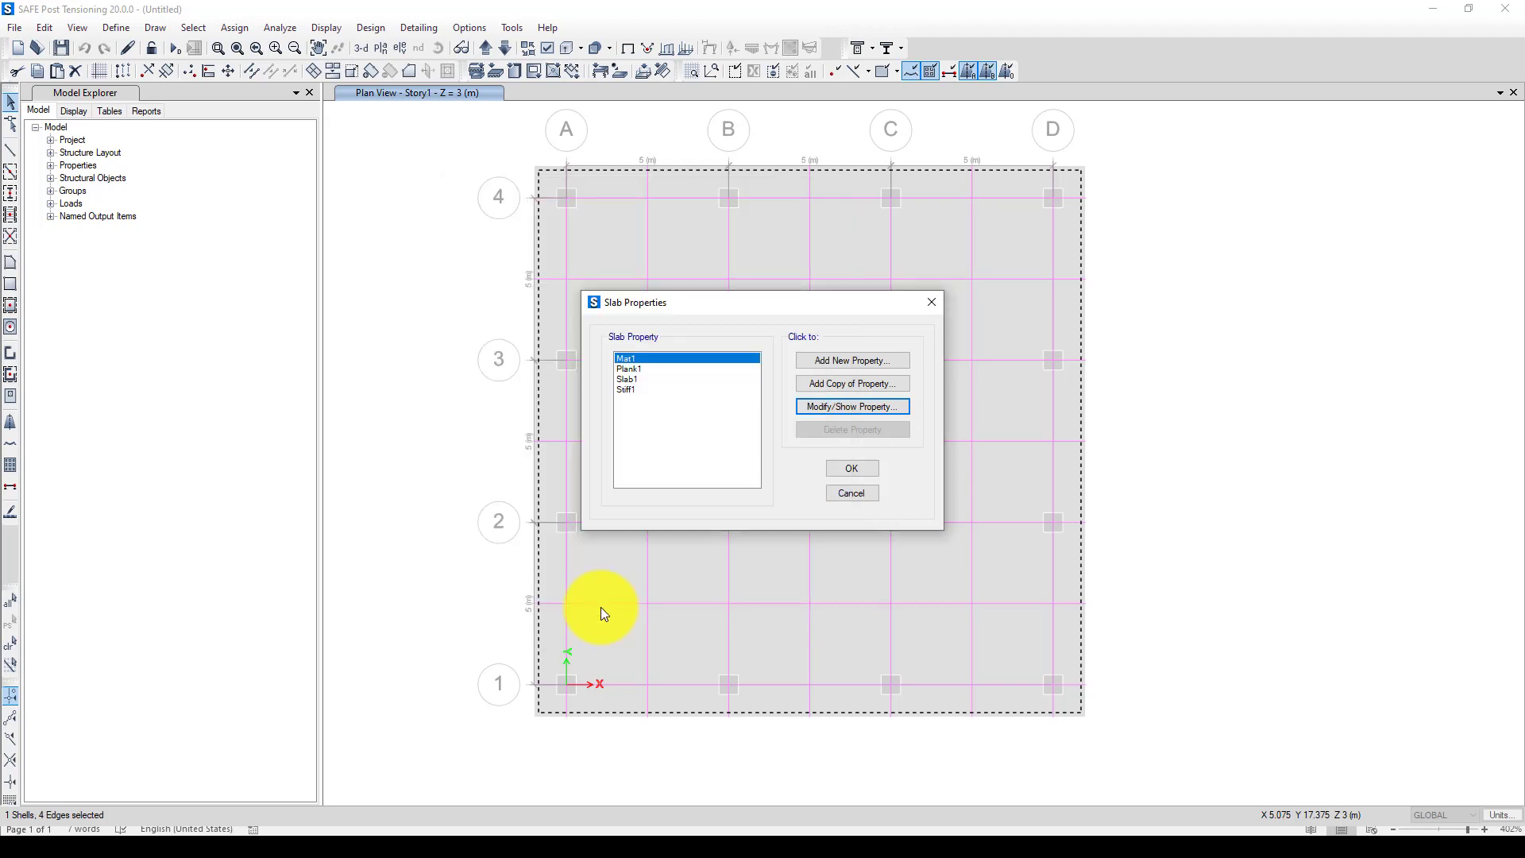
{"action": "left_click", "coordinate": [848, 471]}
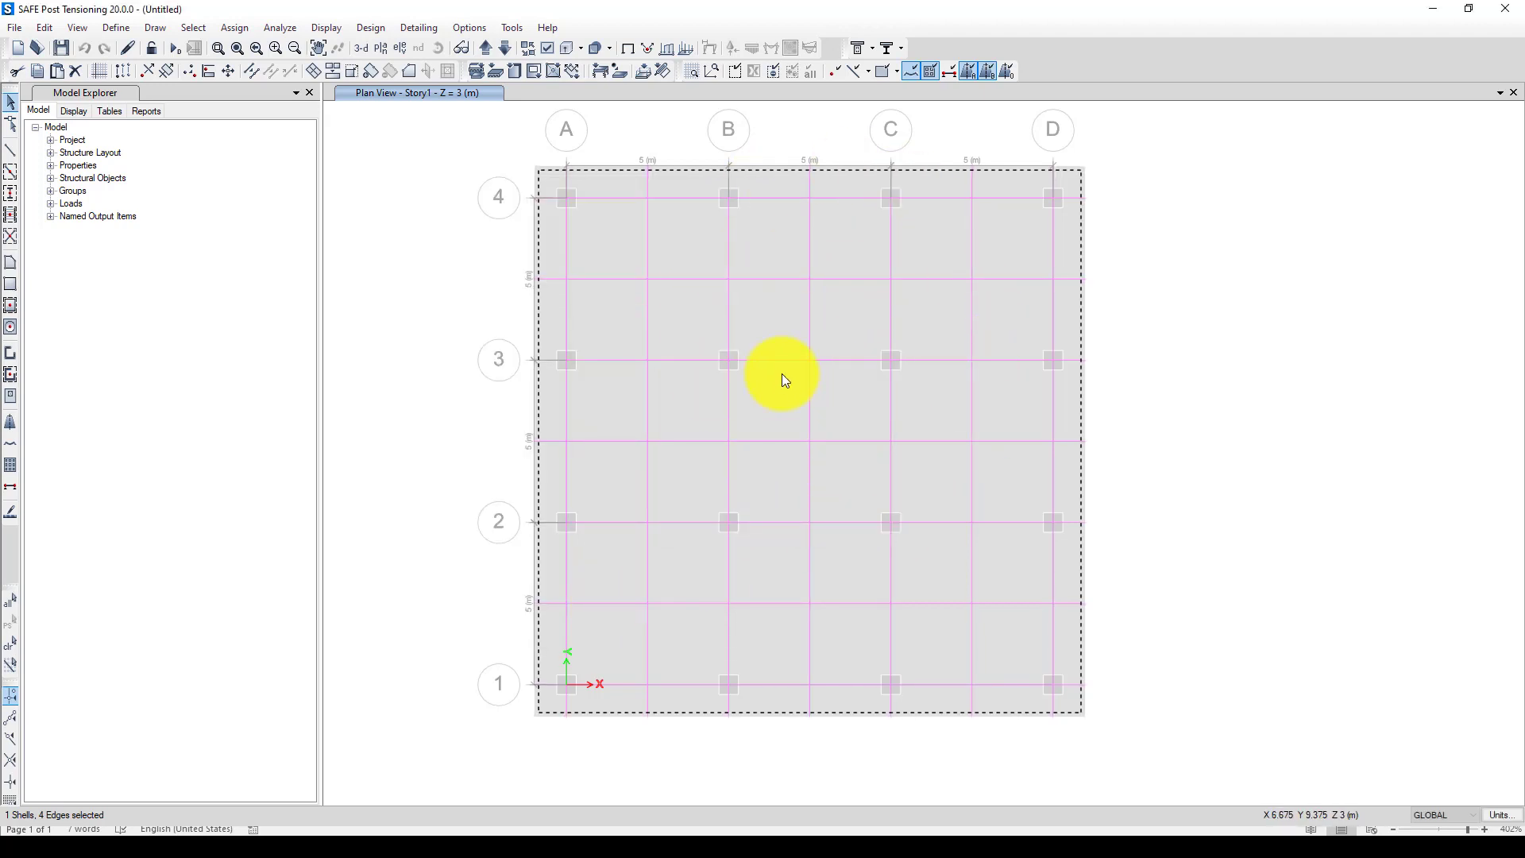
- Add default design load combinations for concrete slab design
{"action": "left_click", "coordinate": [116, 27]}
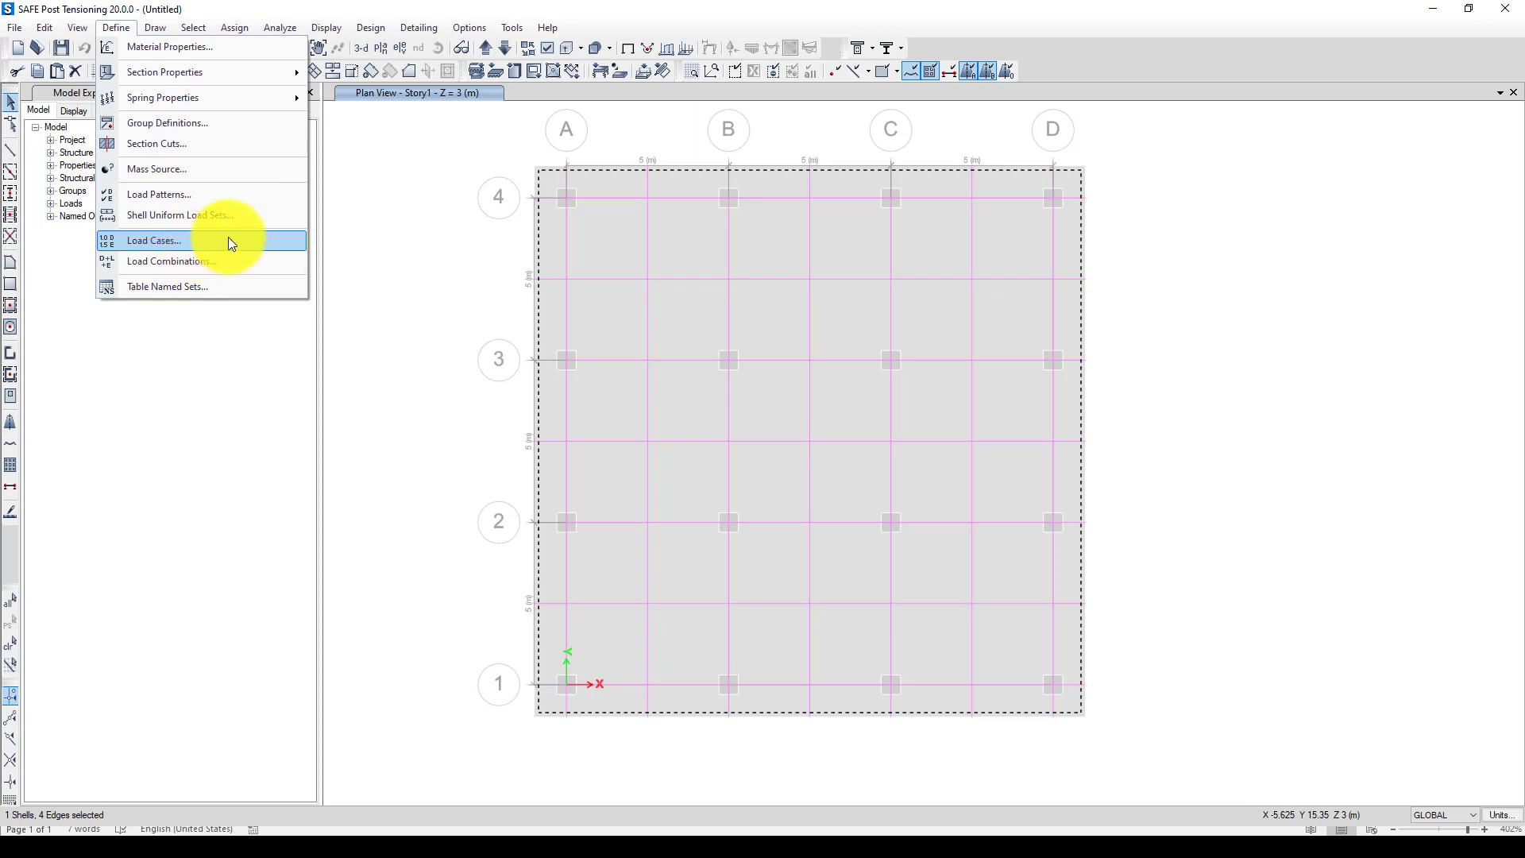
{"action": "left_click", "coordinate": [216, 262]}
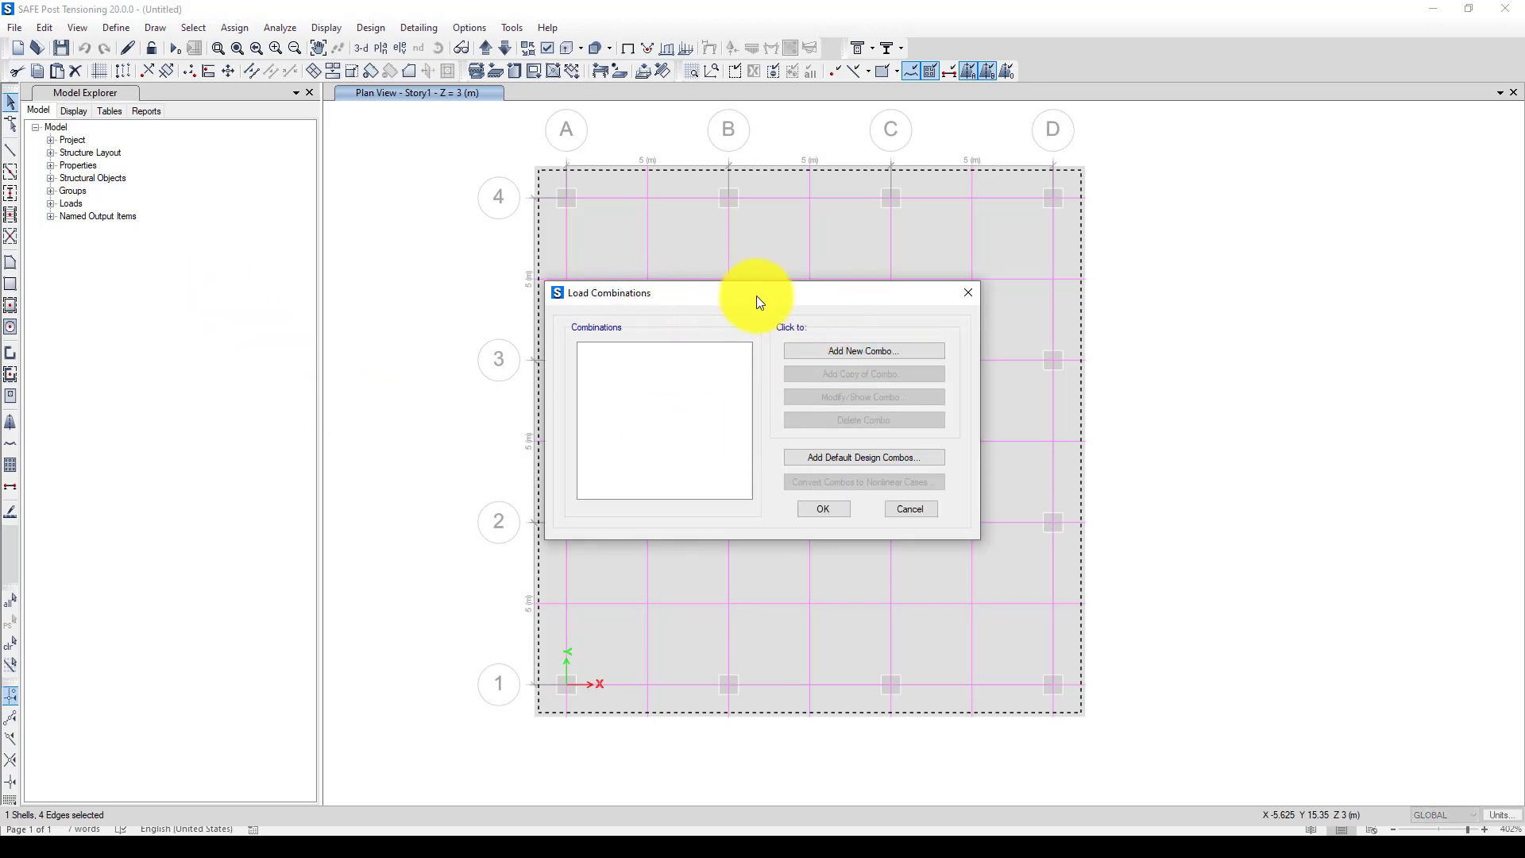
{"action": "left_click_drag", "start_coordinate": [757, 296], "coordinate": [557, 295]}
{"action": "left_click", "coordinate": [635, 452]}
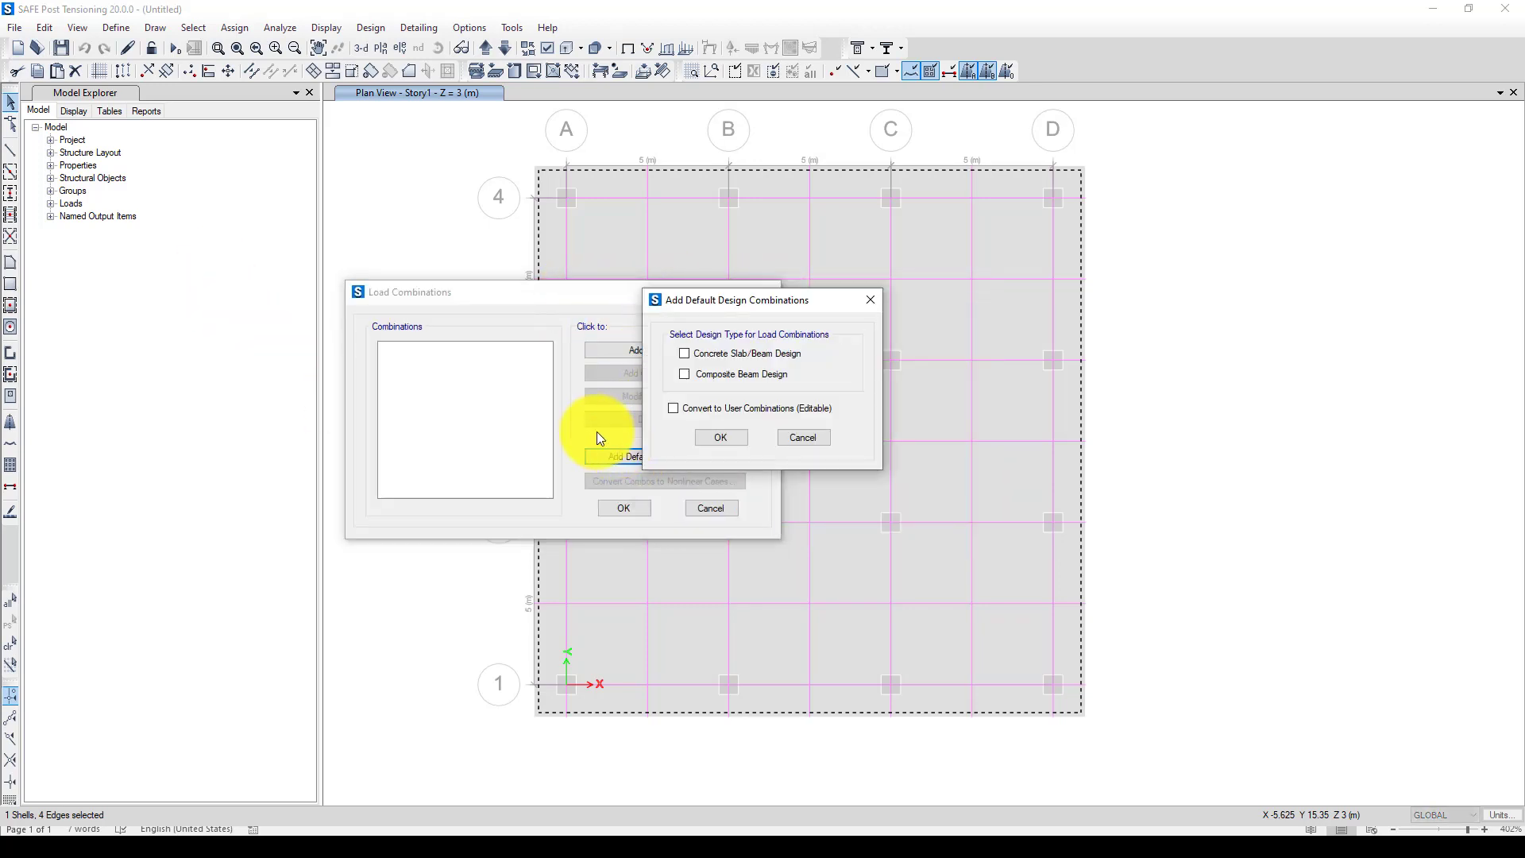
{"action": "left_click", "coordinate": [745, 440]}
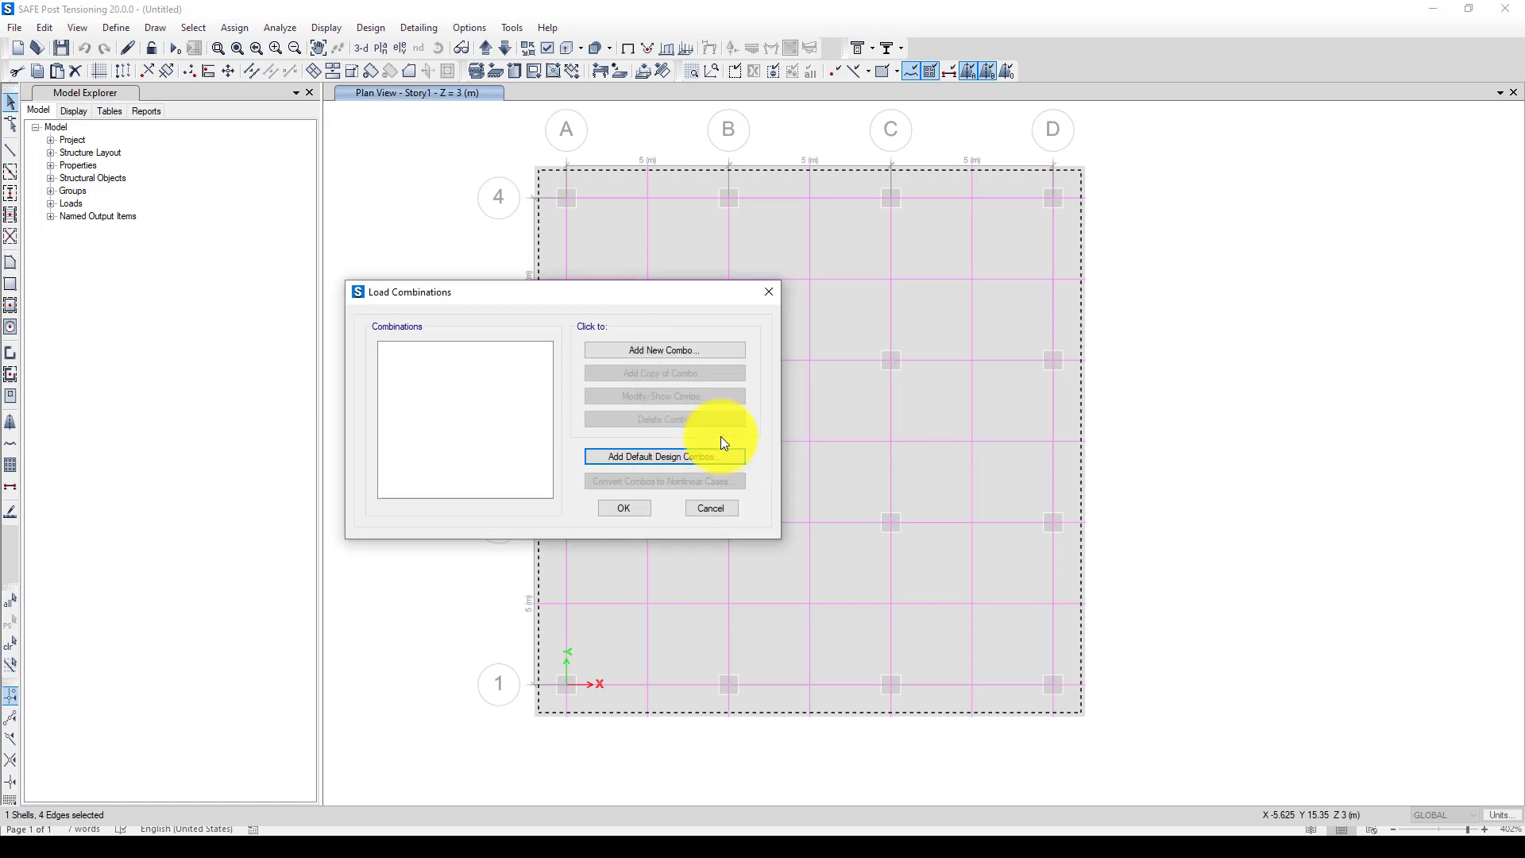
{"action": "left_click", "coordinate": [417, 356]}
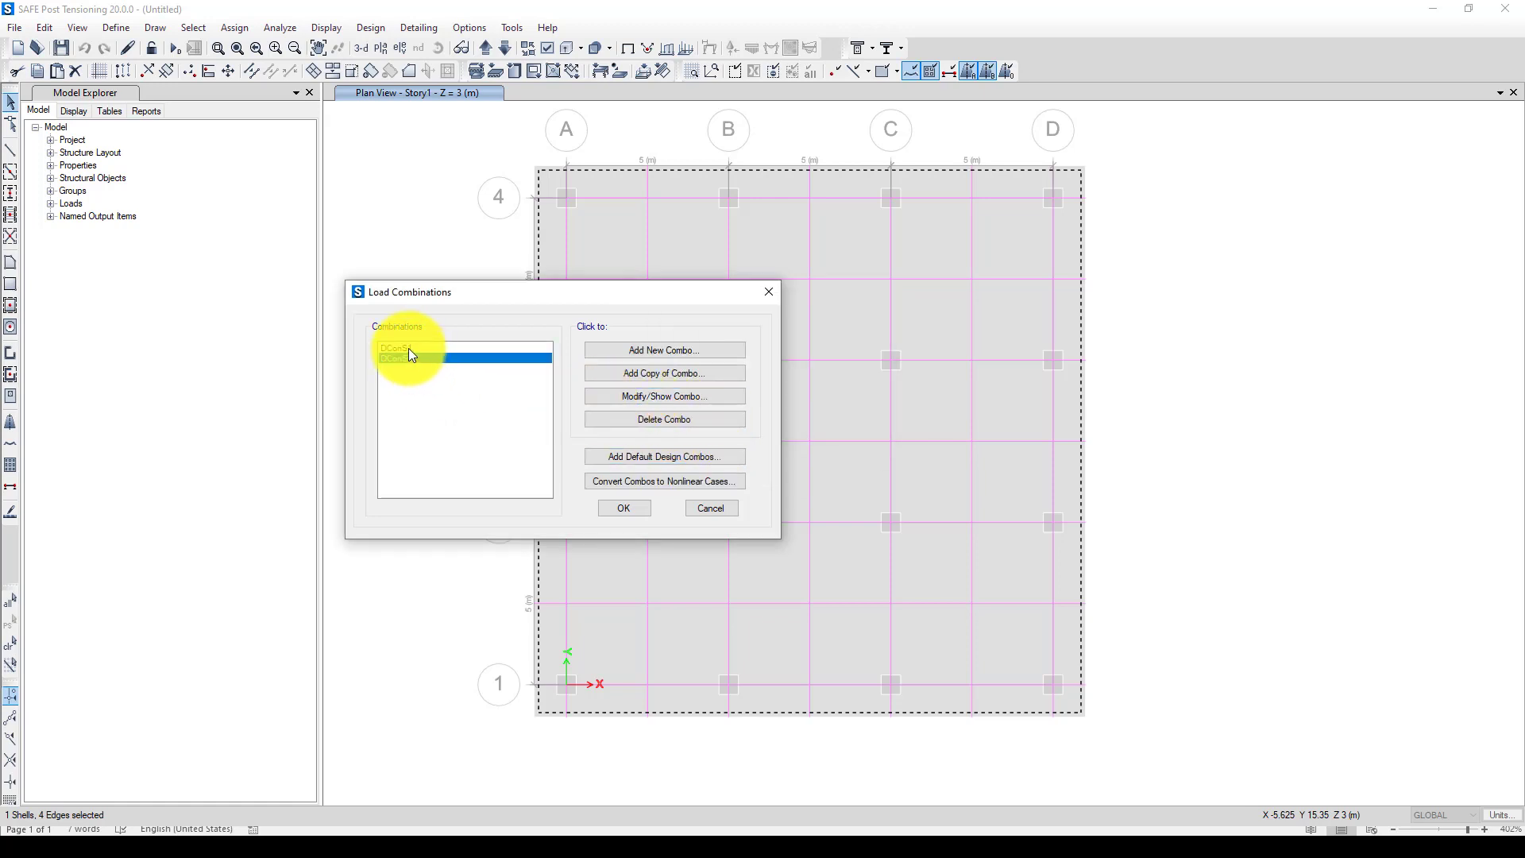
- Review DConS1 (1.4 Dead) and DConS2 (1.2 Dead + 1.6 Live) factors, then close the list
{"action": "mouse_move", "coordinate": [412, 359]}
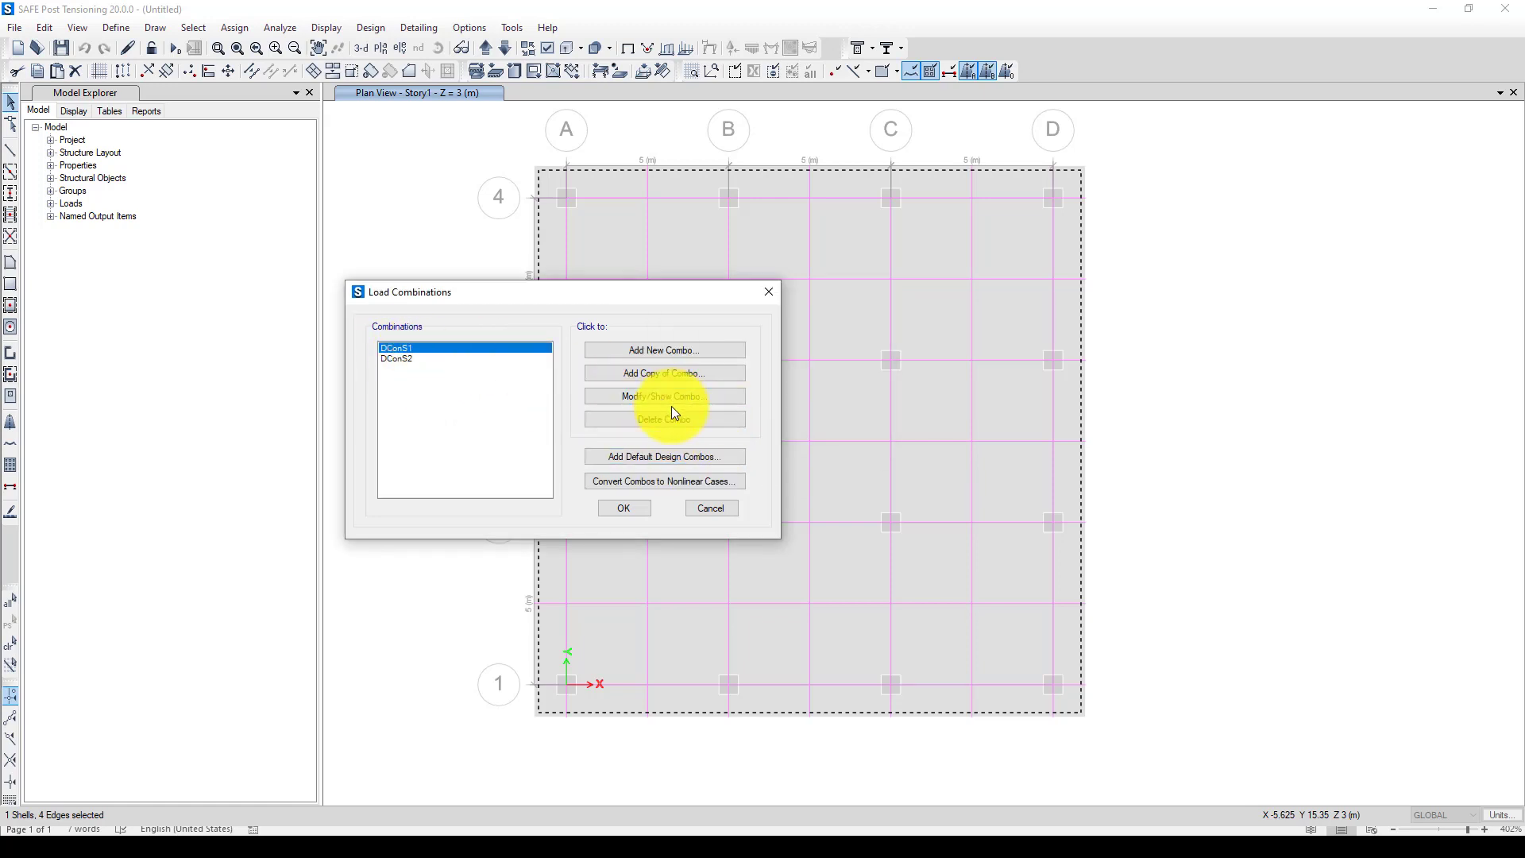
{"action": "left_click", "coordinate": [649, 396]}
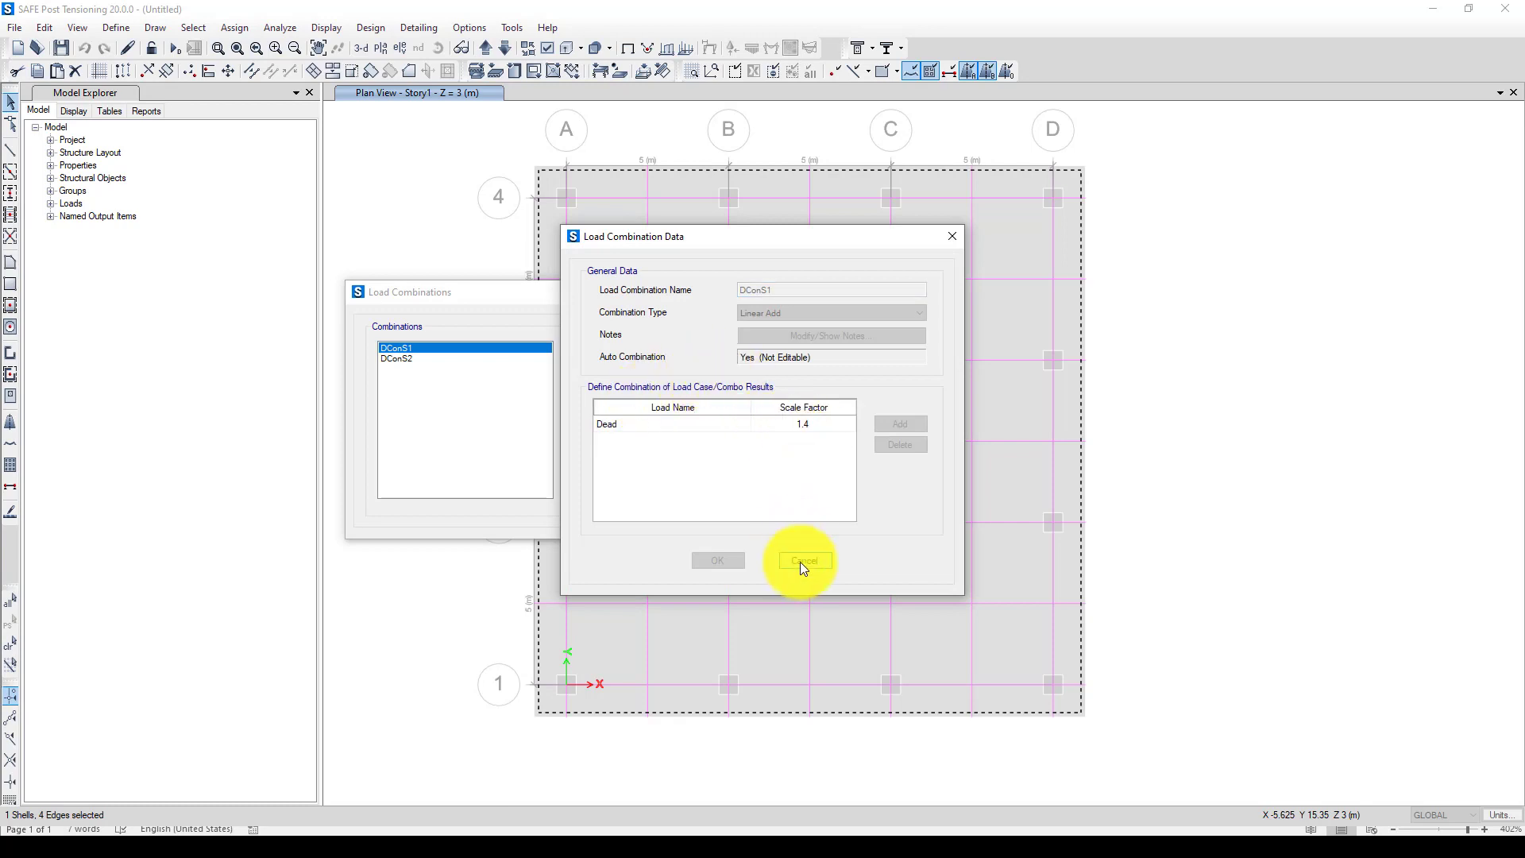
{"action": "left_click", "coordinate": [801, 561]}
{"action": "left_click", "coordinate": [431, 357]}
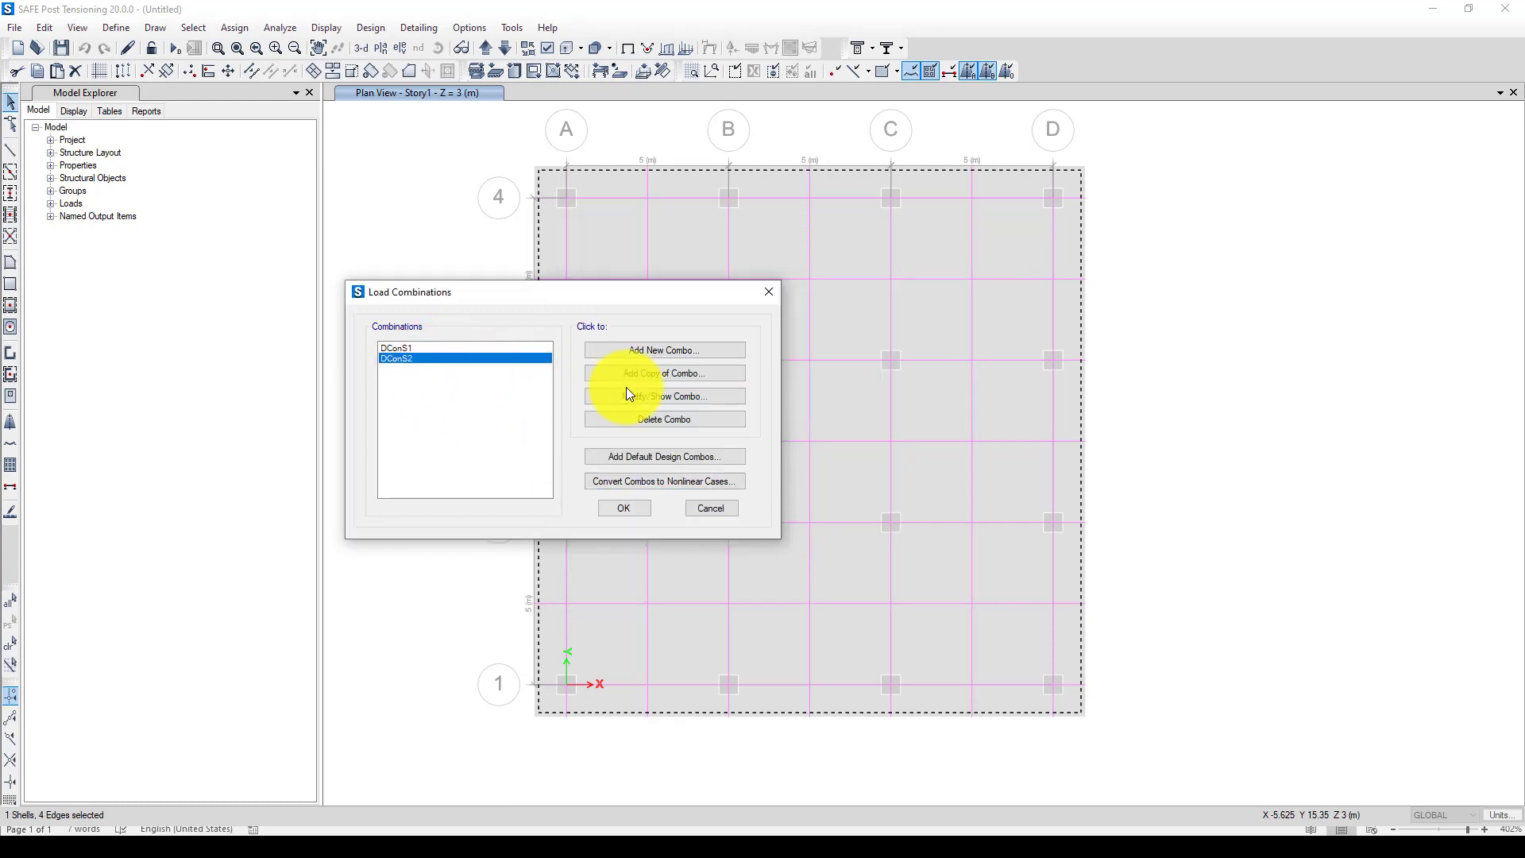
{"action": "left_click", "coordinate": [647, 396]}
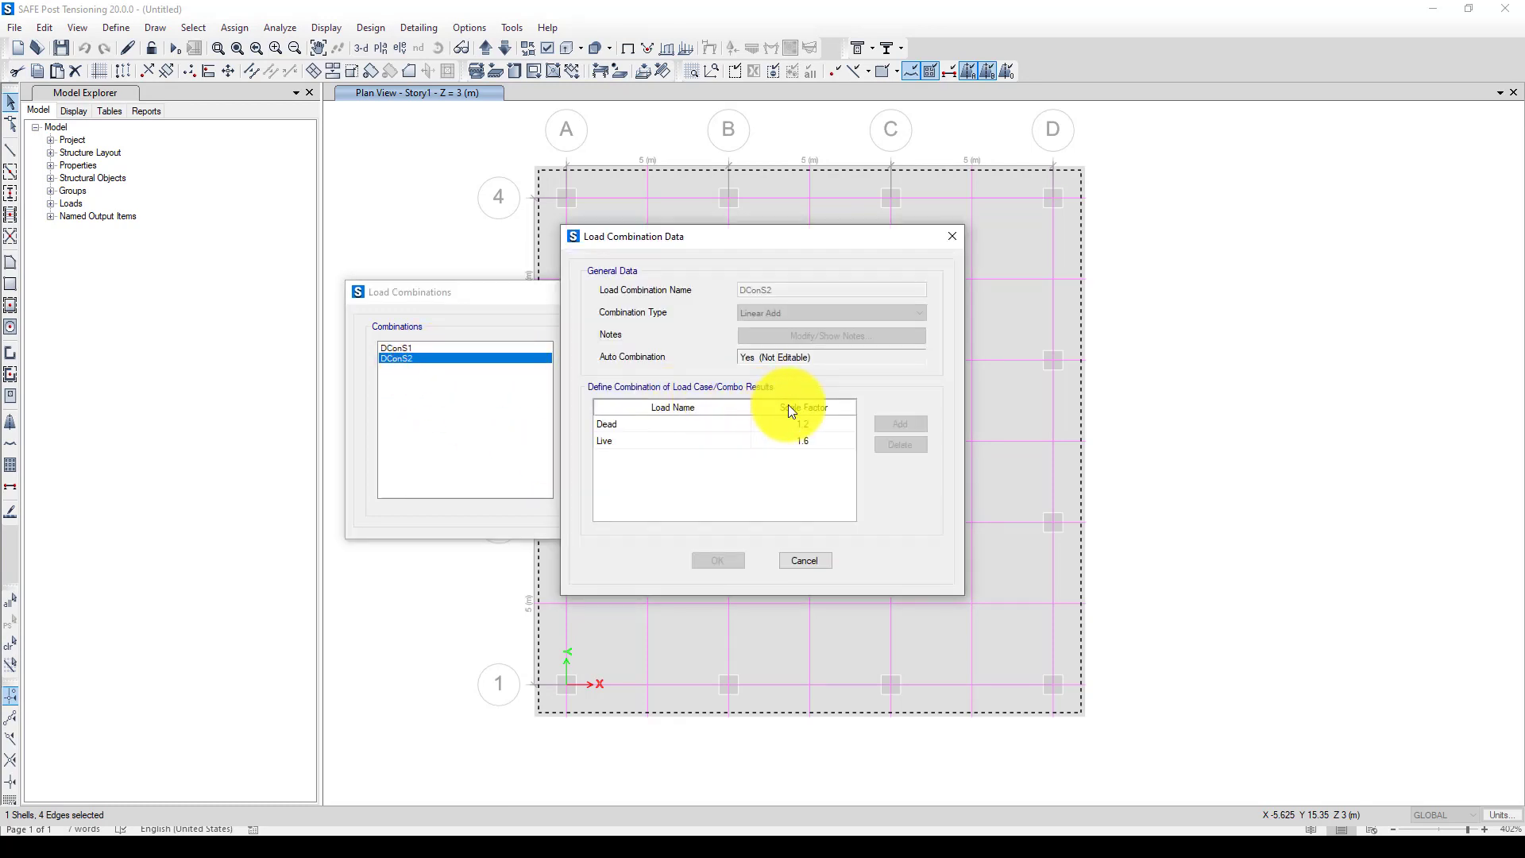
{"action": "left_click", "coordinate": [804, 560]}
{"action": "left_click", "coordinate": [690, 508]}
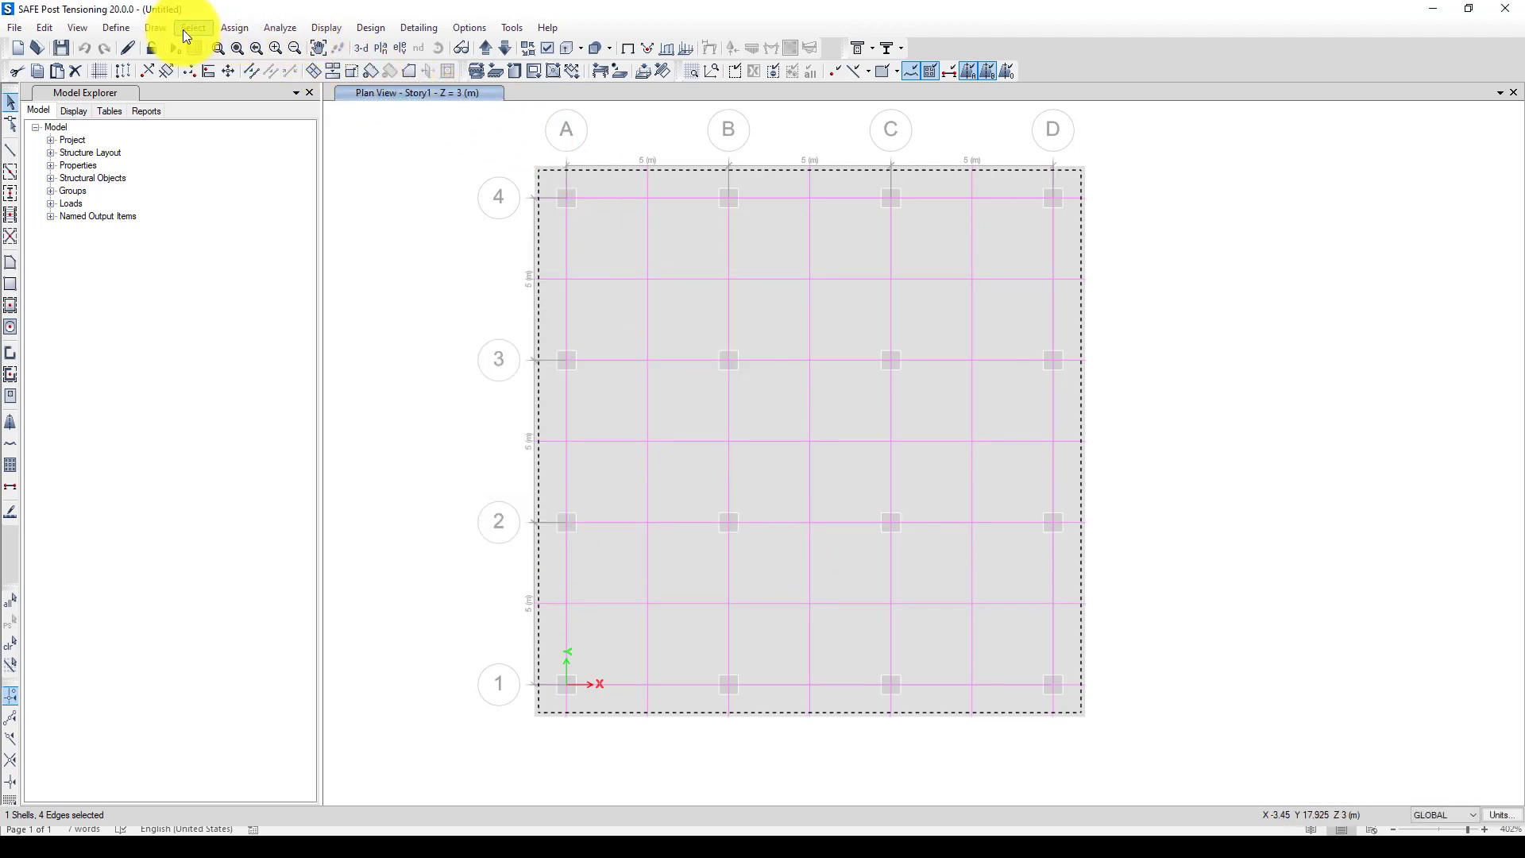
- Save the model as 'Mat-footing Design' in Single-Footing, fixing the misspelled file name
{"action": "left_click", "coordinate": [60, 49]}
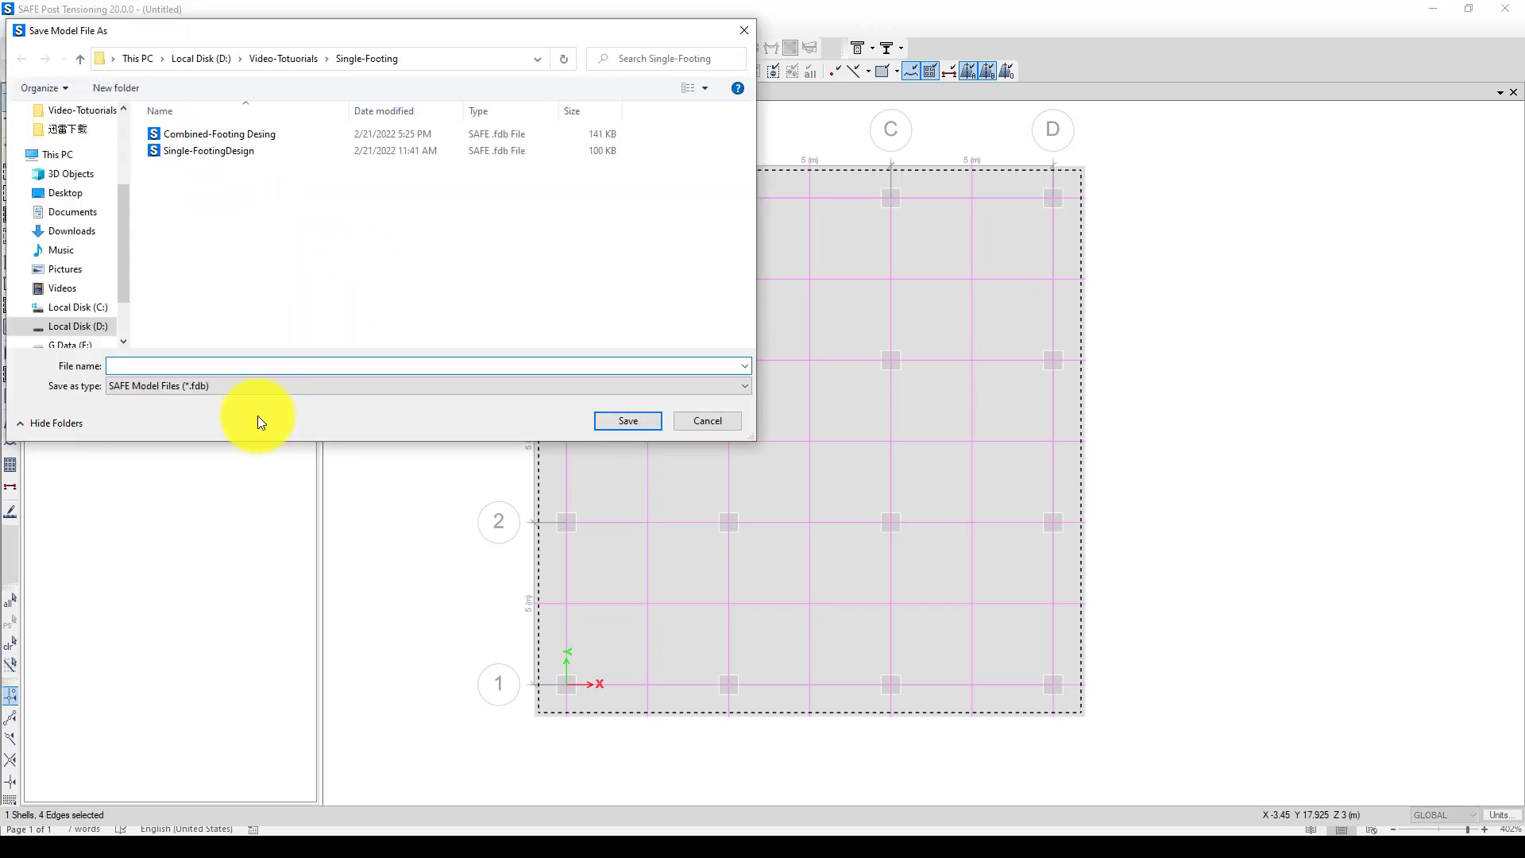
{"action": "type", "text": "Mat-footing Desing"}
{"action": "key", "text": "BackSpace"}
{"action": "key", "text": "BackSpace"}
{"action": "type", "text": "ign"}
{"action": "left_click", "coordinate": [628, 421]}
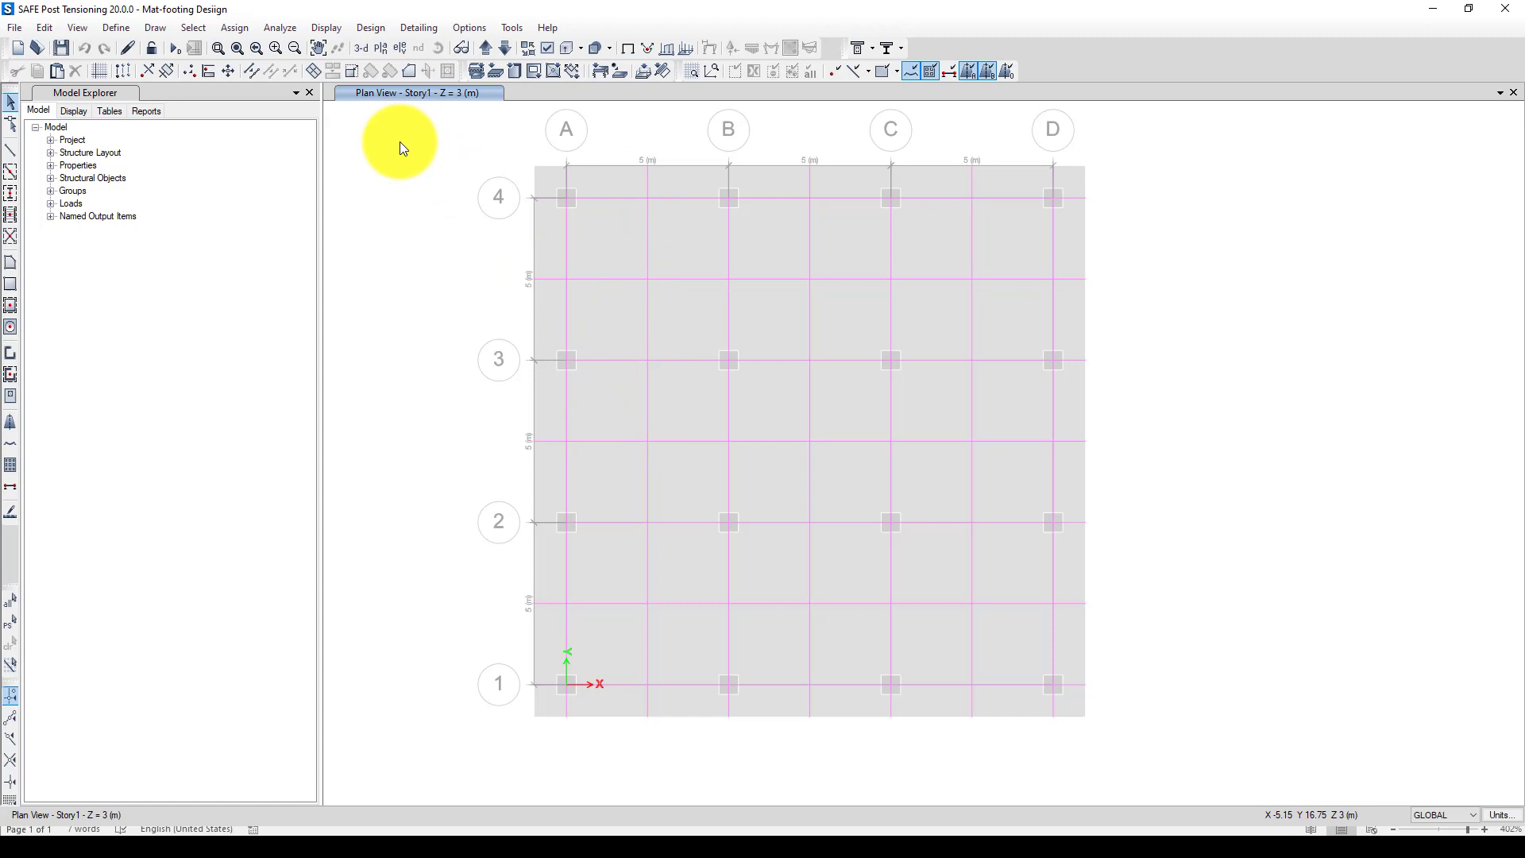
- Run the analysis and review Dead-case displacement contours peaking at -49.586 mm
{"action": "left_click", "coordinate": [176, 47]}
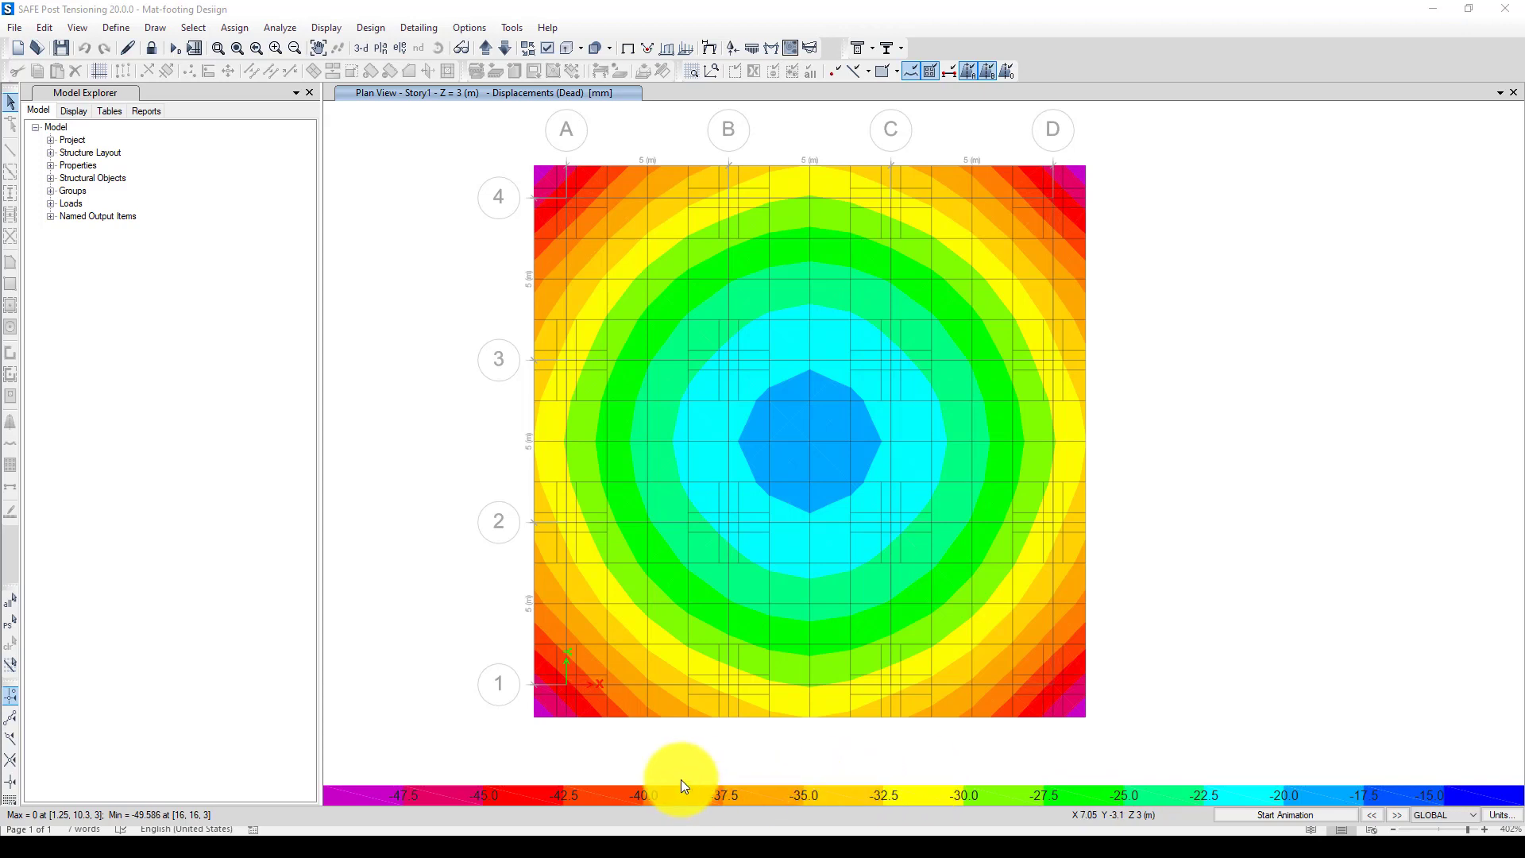
{"action": "mouse_move", "coordinate": [556, 188]}
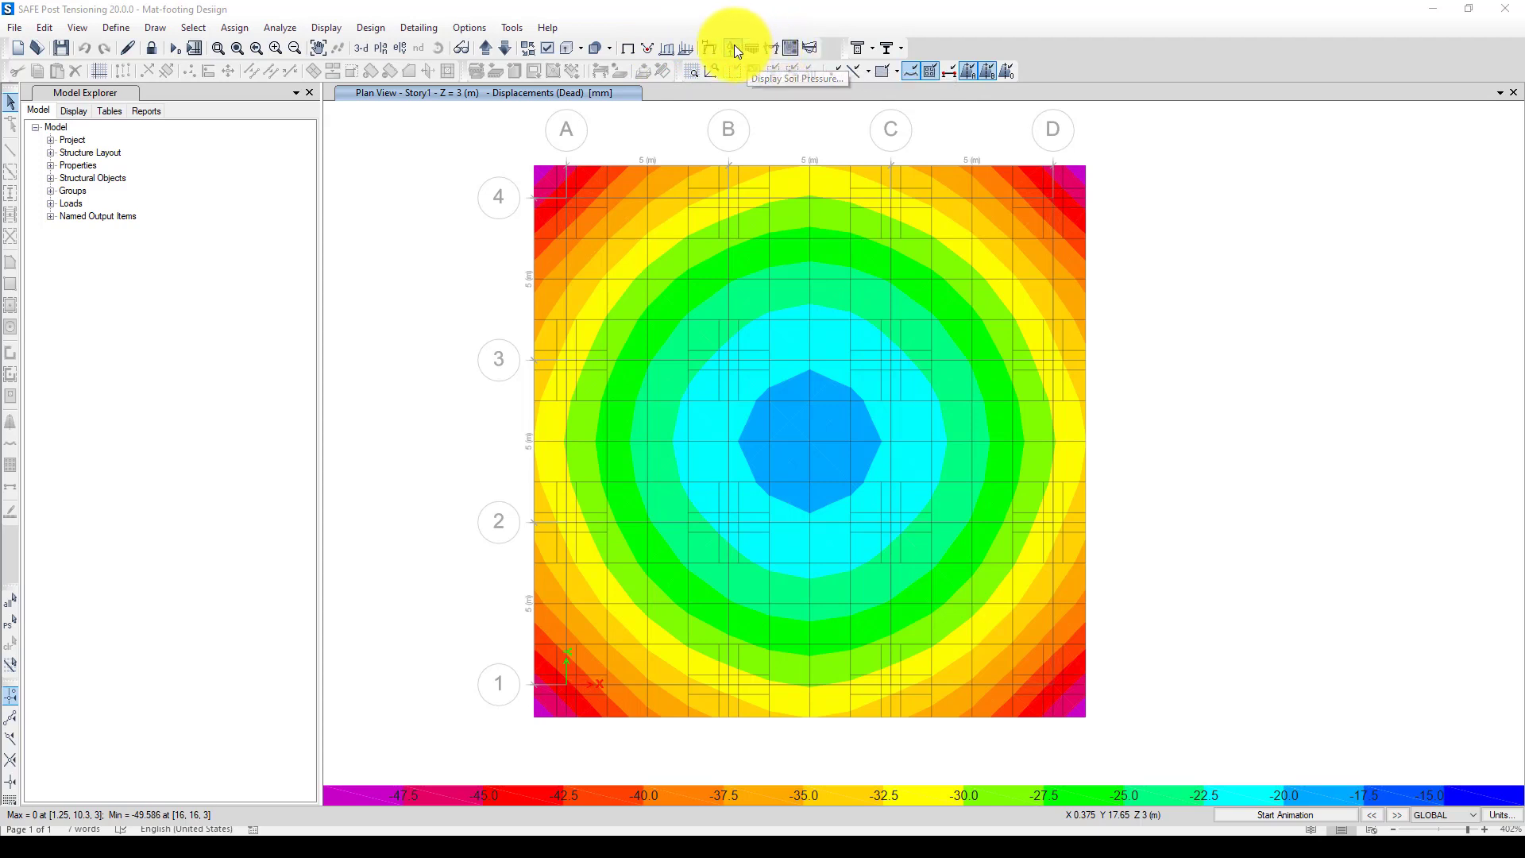
- Plot displacement contours for the DConS2 combination, showing a -68.805 mm minimum at the mat centre
{"action": "left_click", "coordinate": [715, 46]}
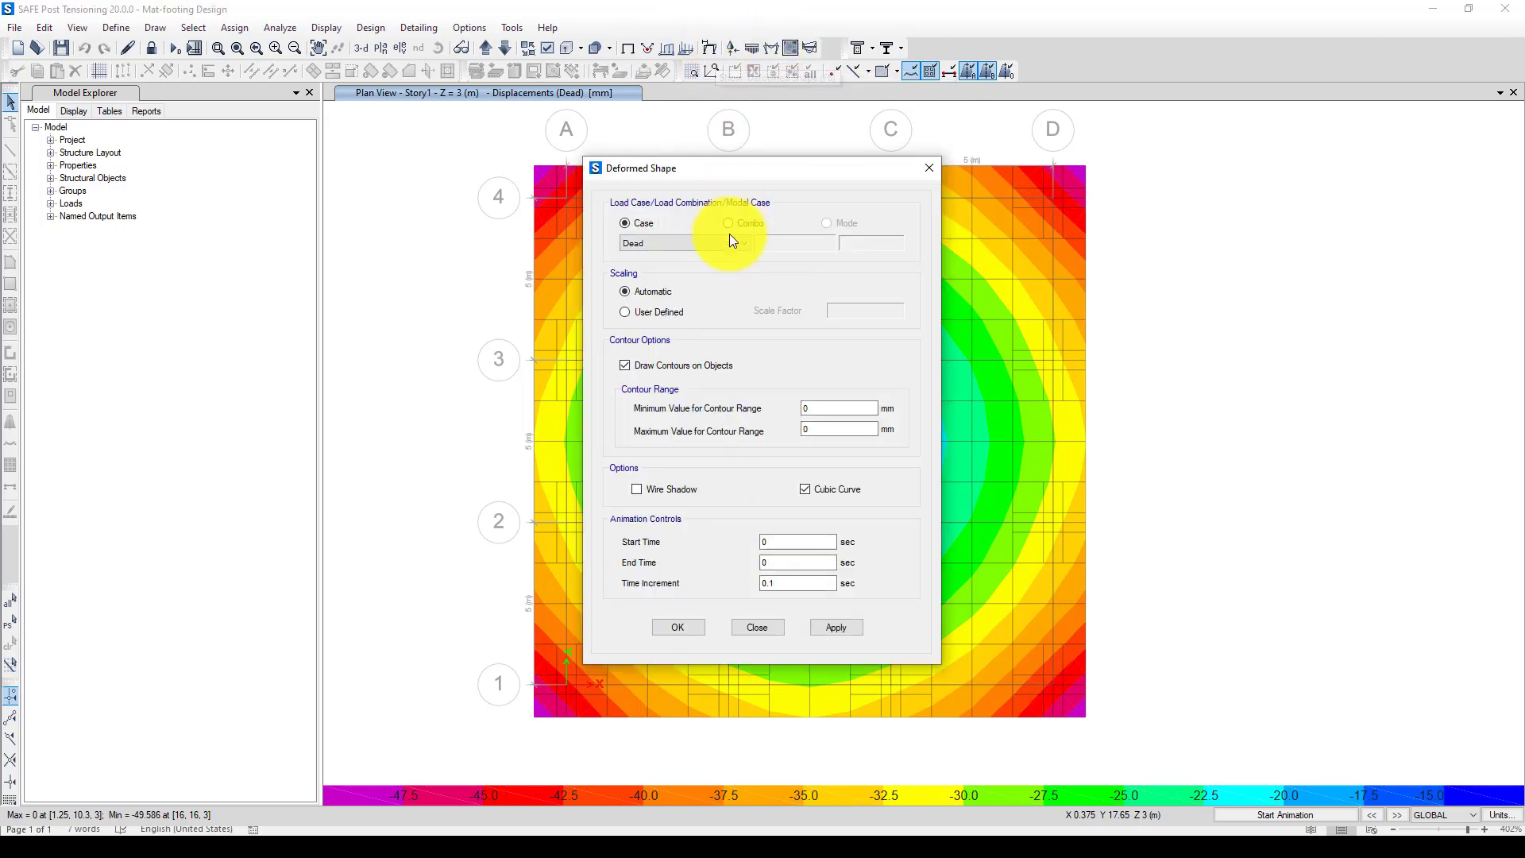
{"action": "left_click", "coordinate": [728, 223]}
{"action": "left_click", "coordinate": [716, 240]}
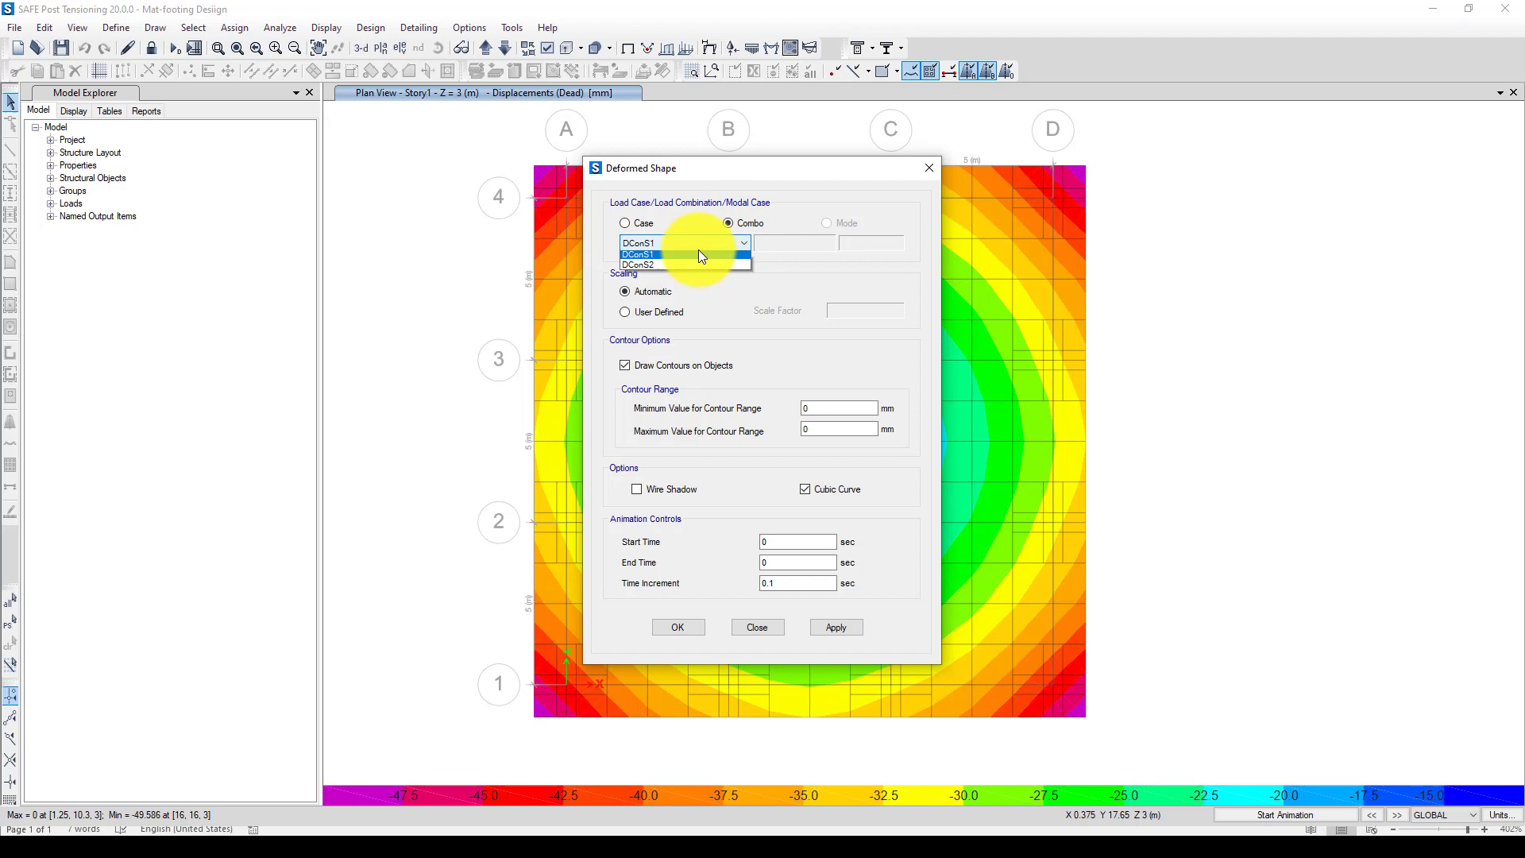
{"action": "left_click", "coordinate": [673, 266]}
{"action": "left_click", "coordinate": [822, 627]}
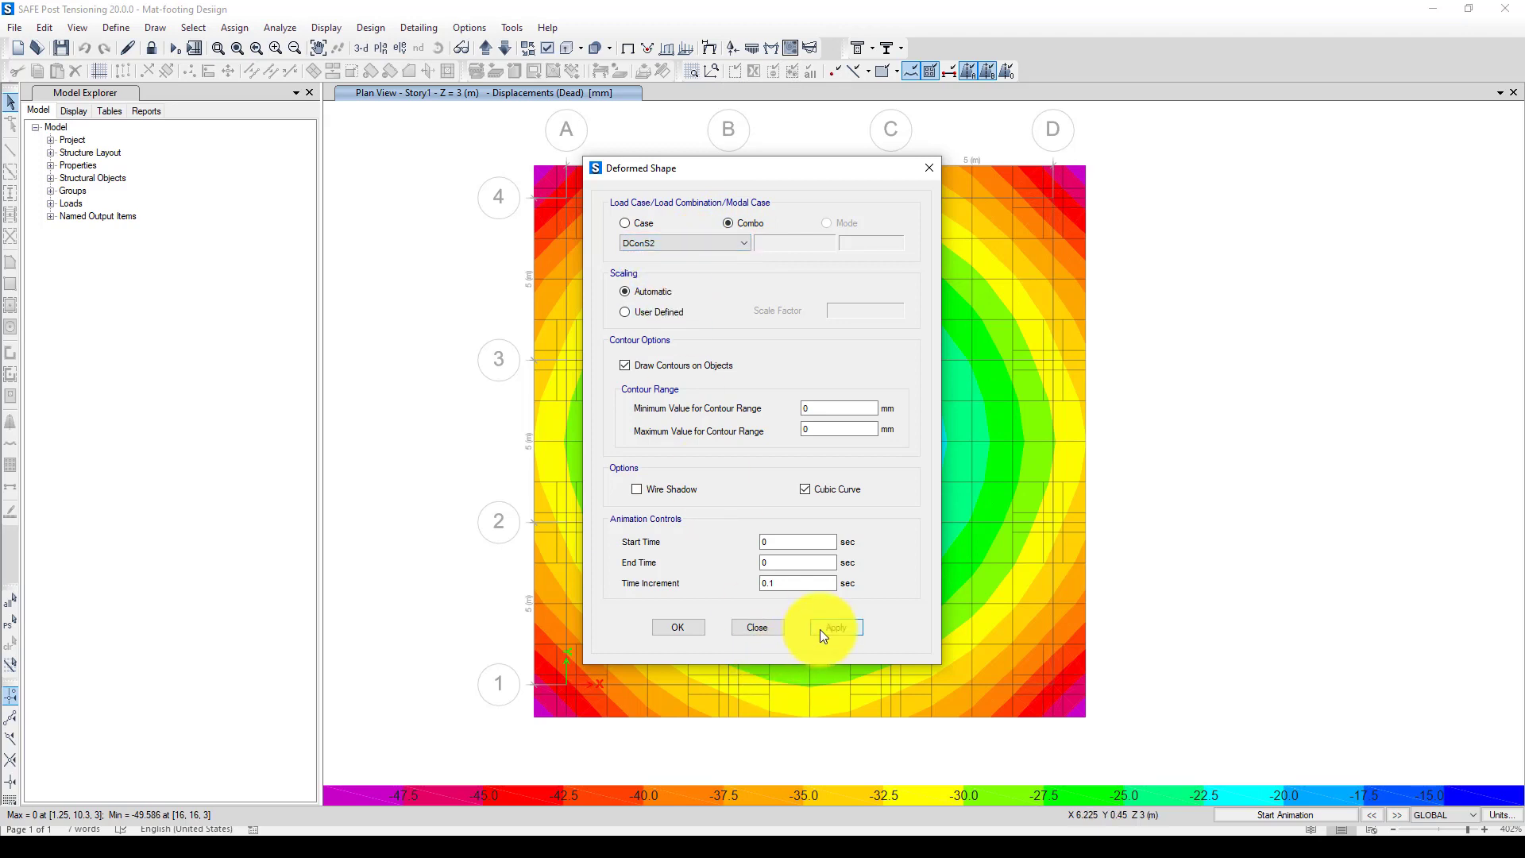
{"action": "left_click", "coordinate": [682, 627]}
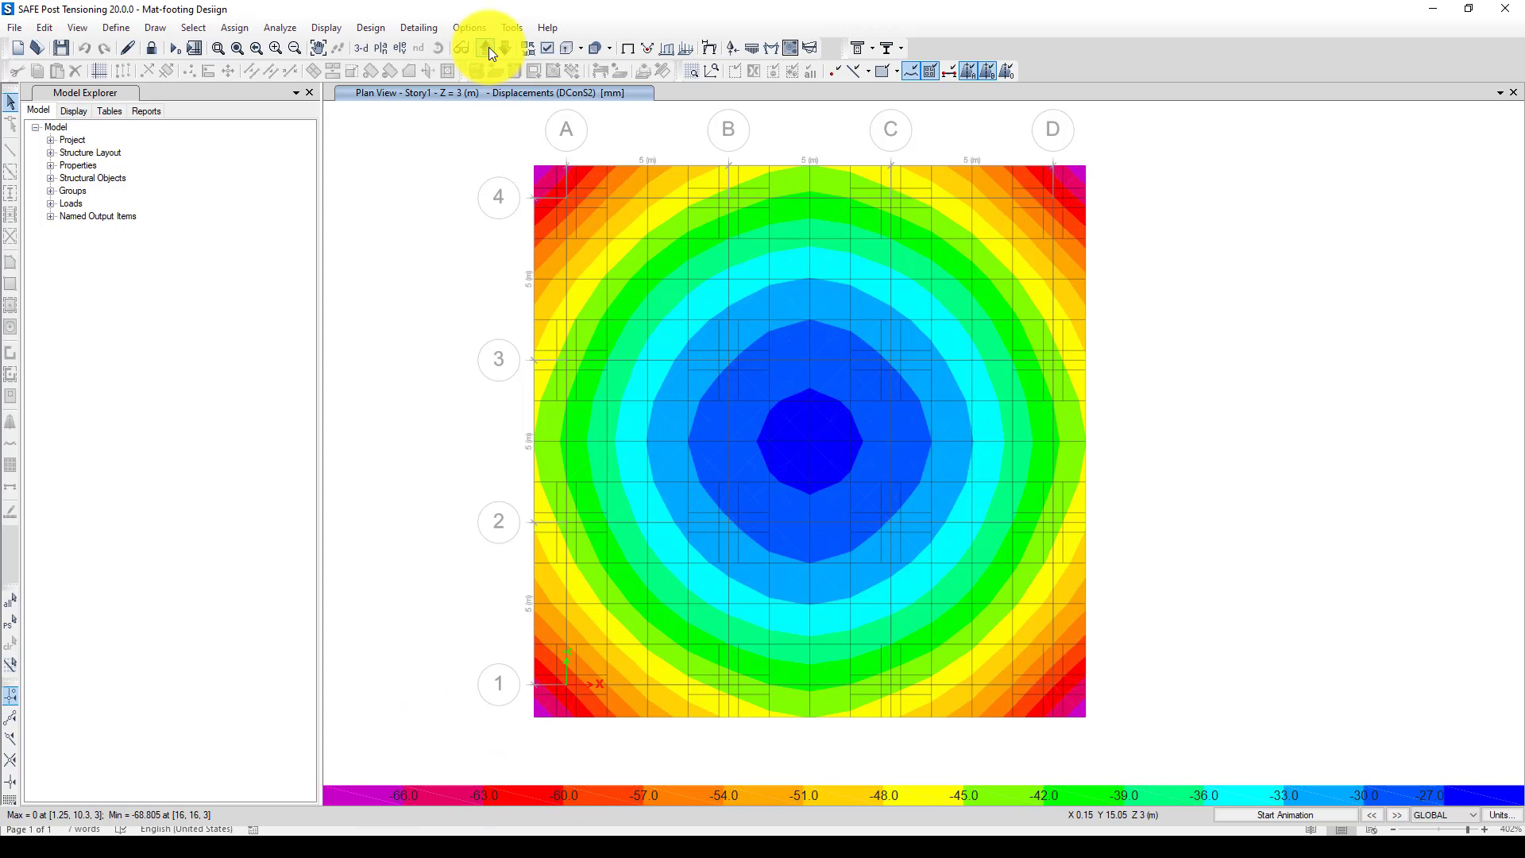
- Open the ACI 318-19 concrete design preferences and review the slab top clear cover
{"action": "left_click", "coordinate": [370, 28]}
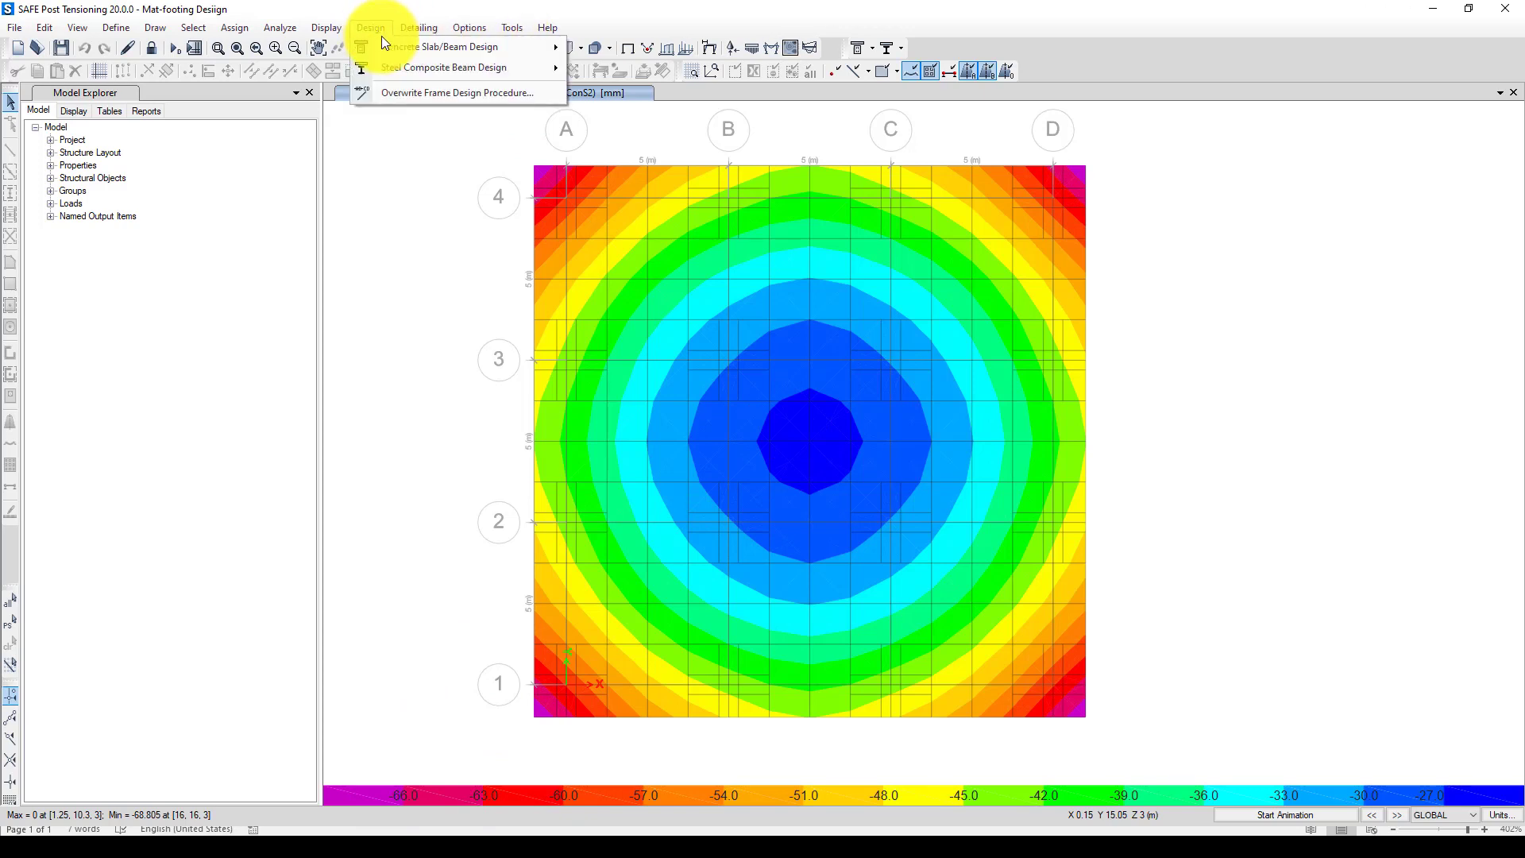
{"action": "mouse_move", "coordinate": [397, 48]}
{"action": "left_click", "coordinate": [648, 50]}
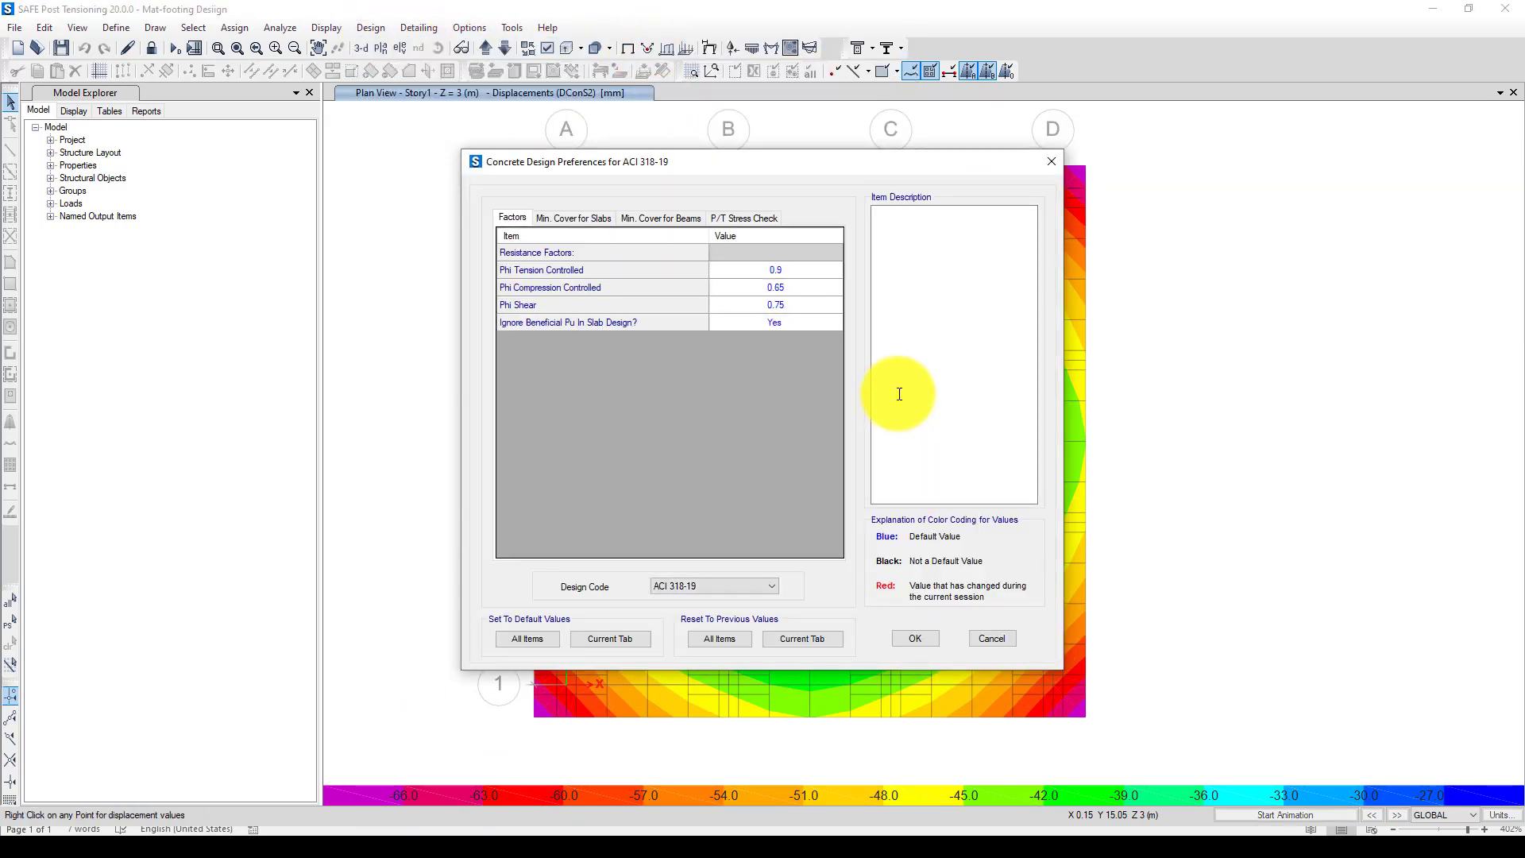
{"action": "left_click", "coordinate": [589, 215]}
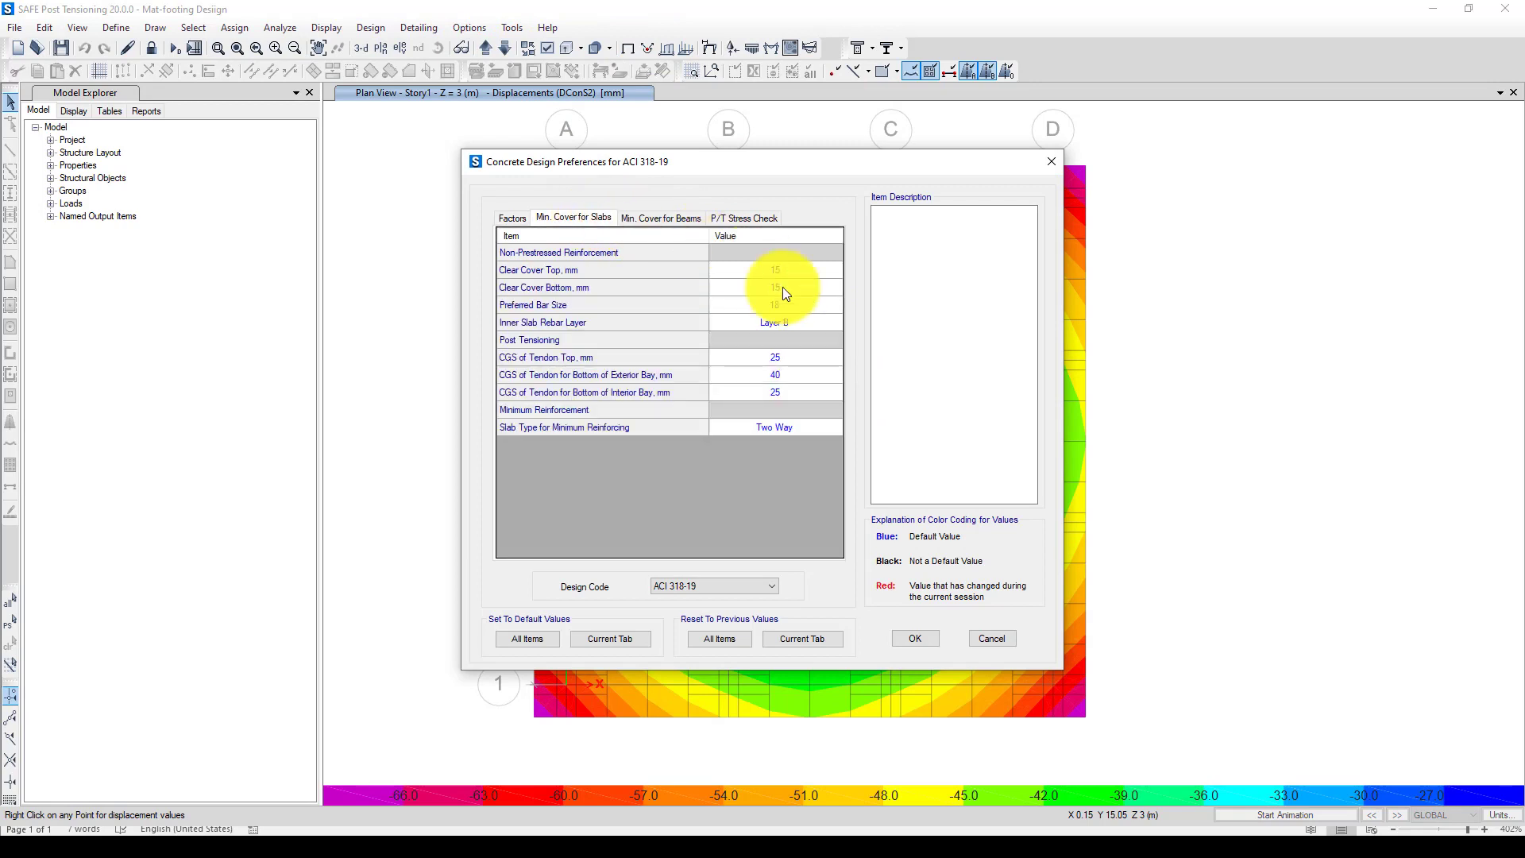
{"action": "left_click", "coordinate": [793, 270]}
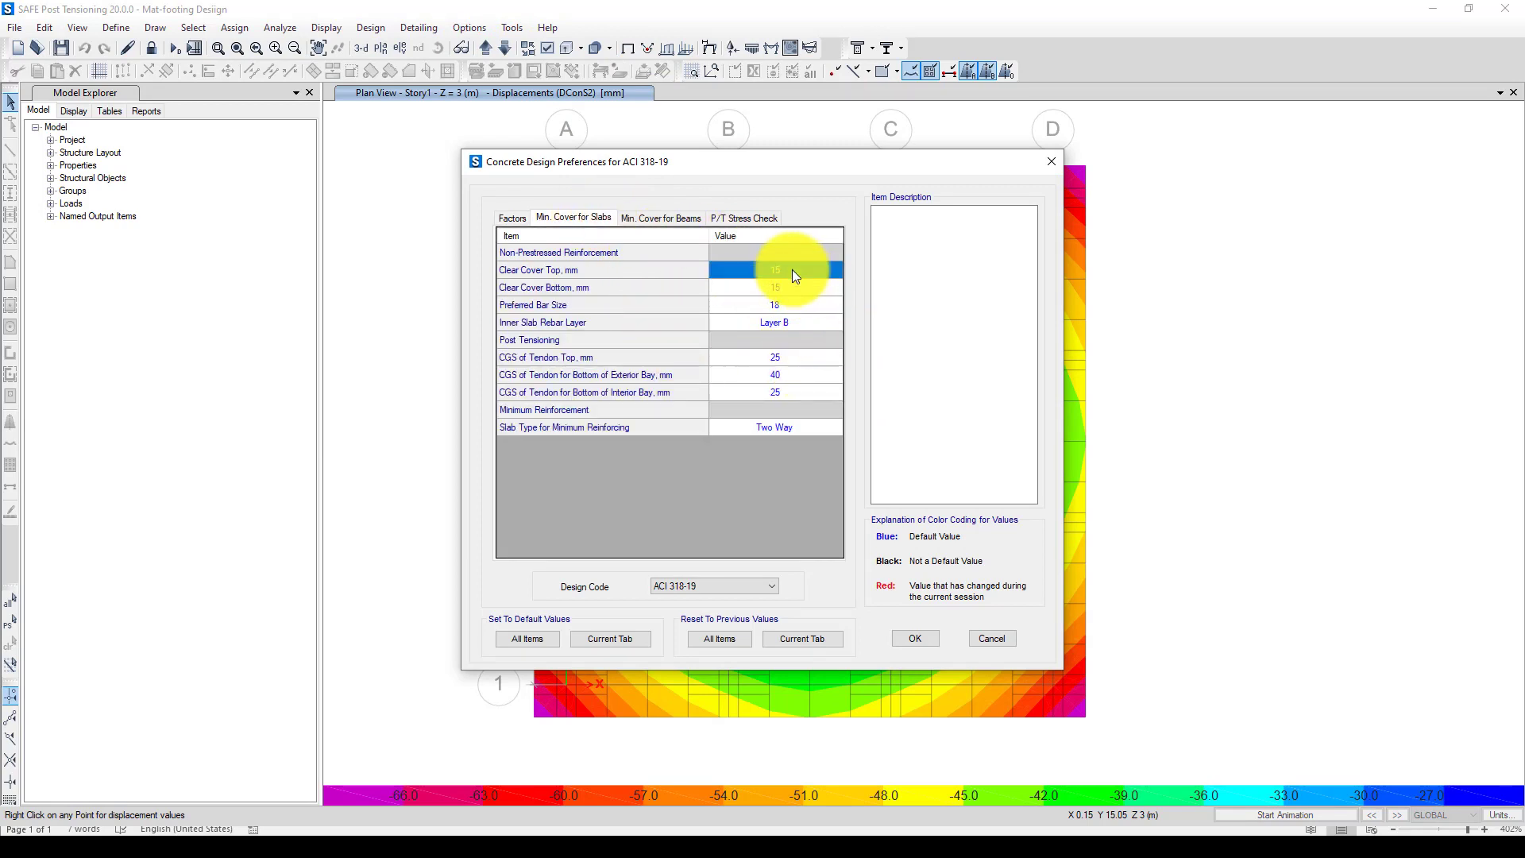
{"action": "left_click", "coordinate": [794, 270]}
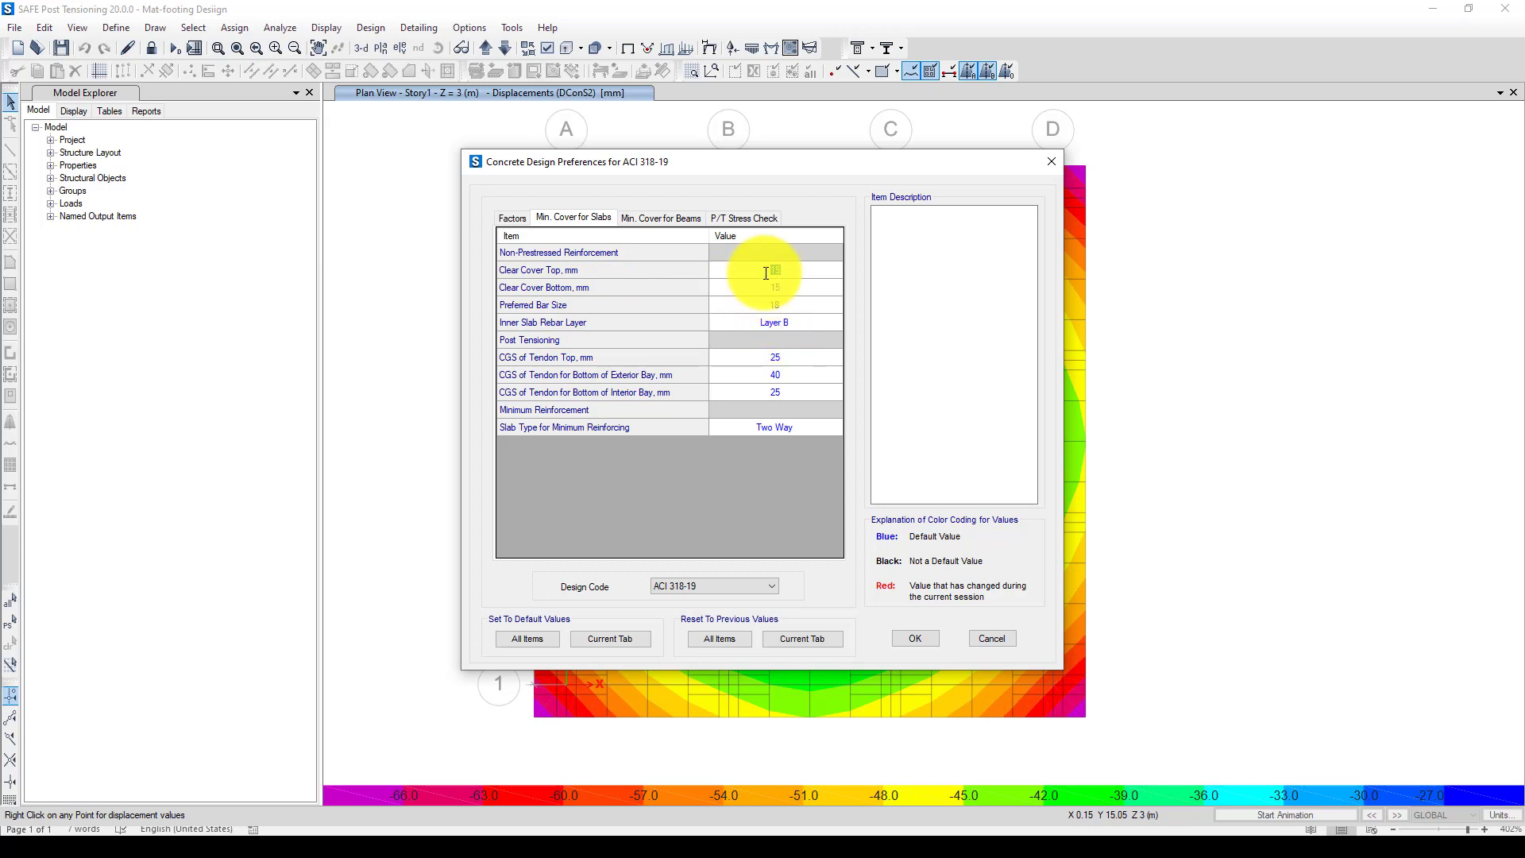
- Set the beam top and bottom clear cover to 60 mm and accept the preferences
{"action": "left_click", "coordinate": [671, 220]}
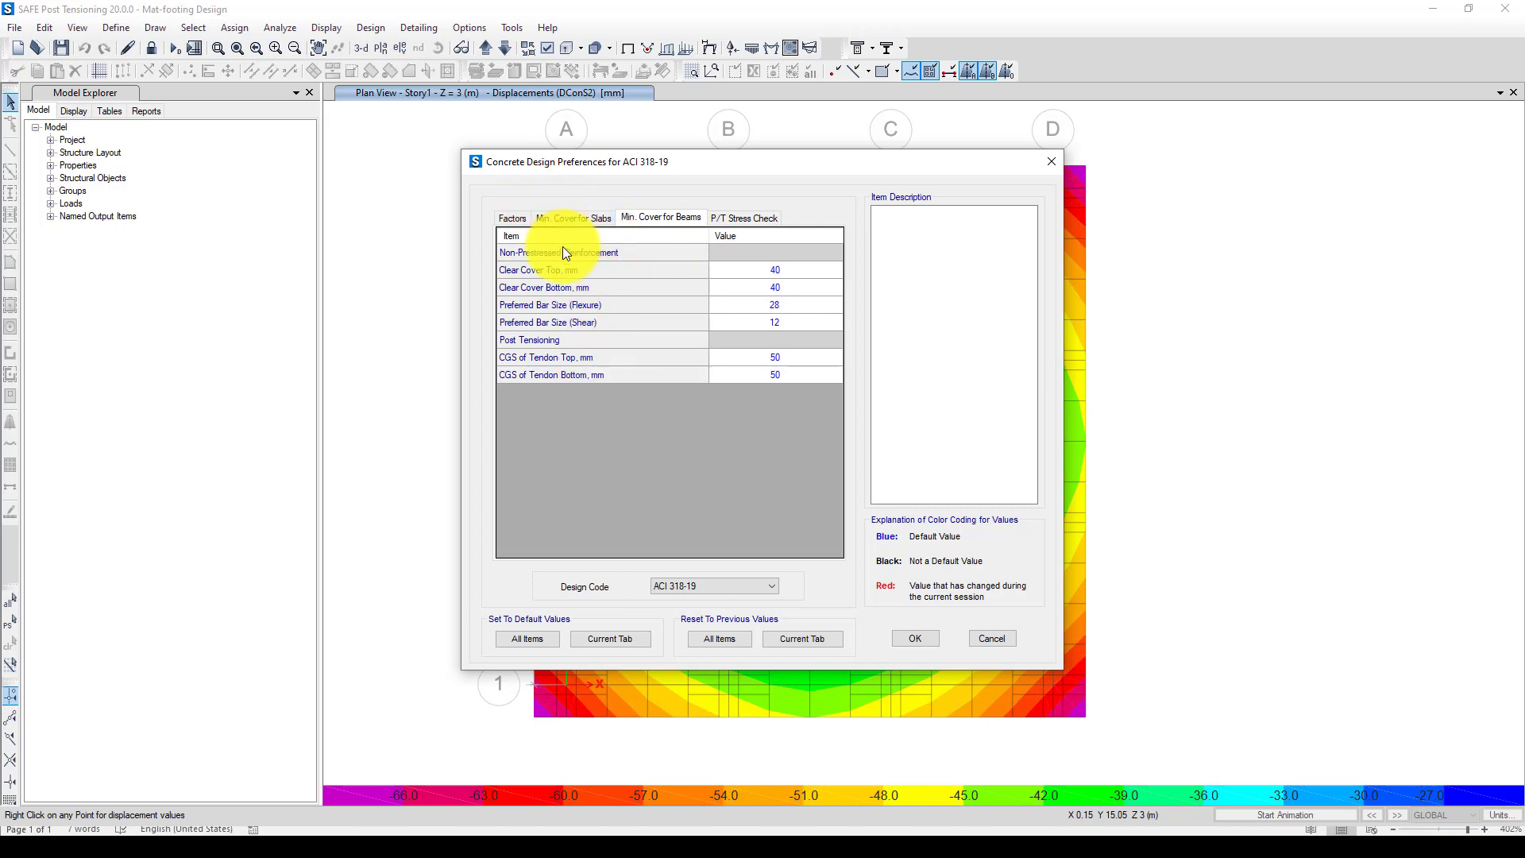
{"action": "left_click", "coordinate": [787, 274]}
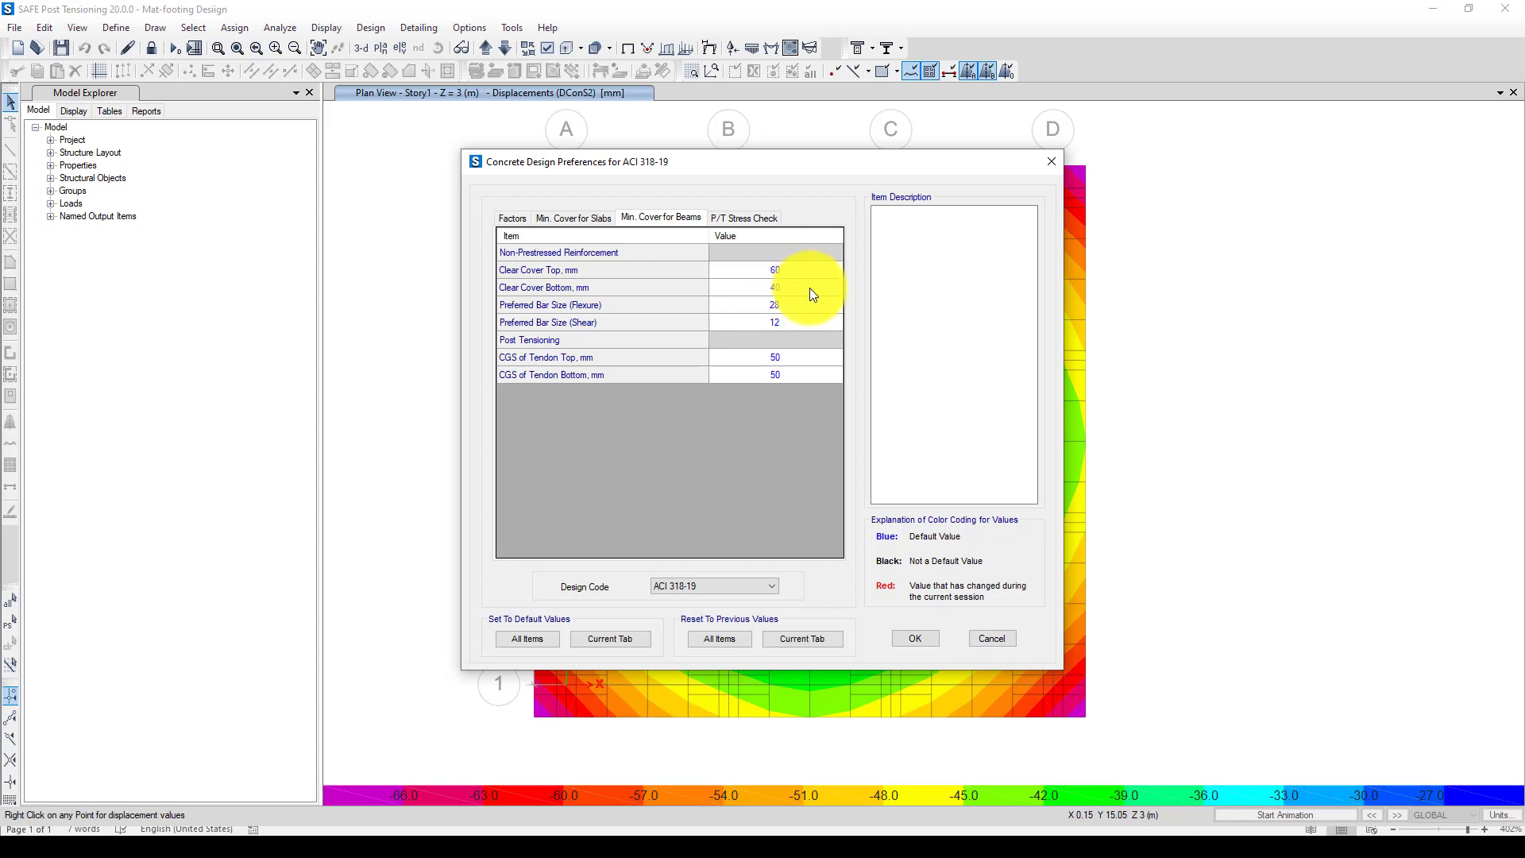
{"action": "left_click", "coordinate": [810, 290]}
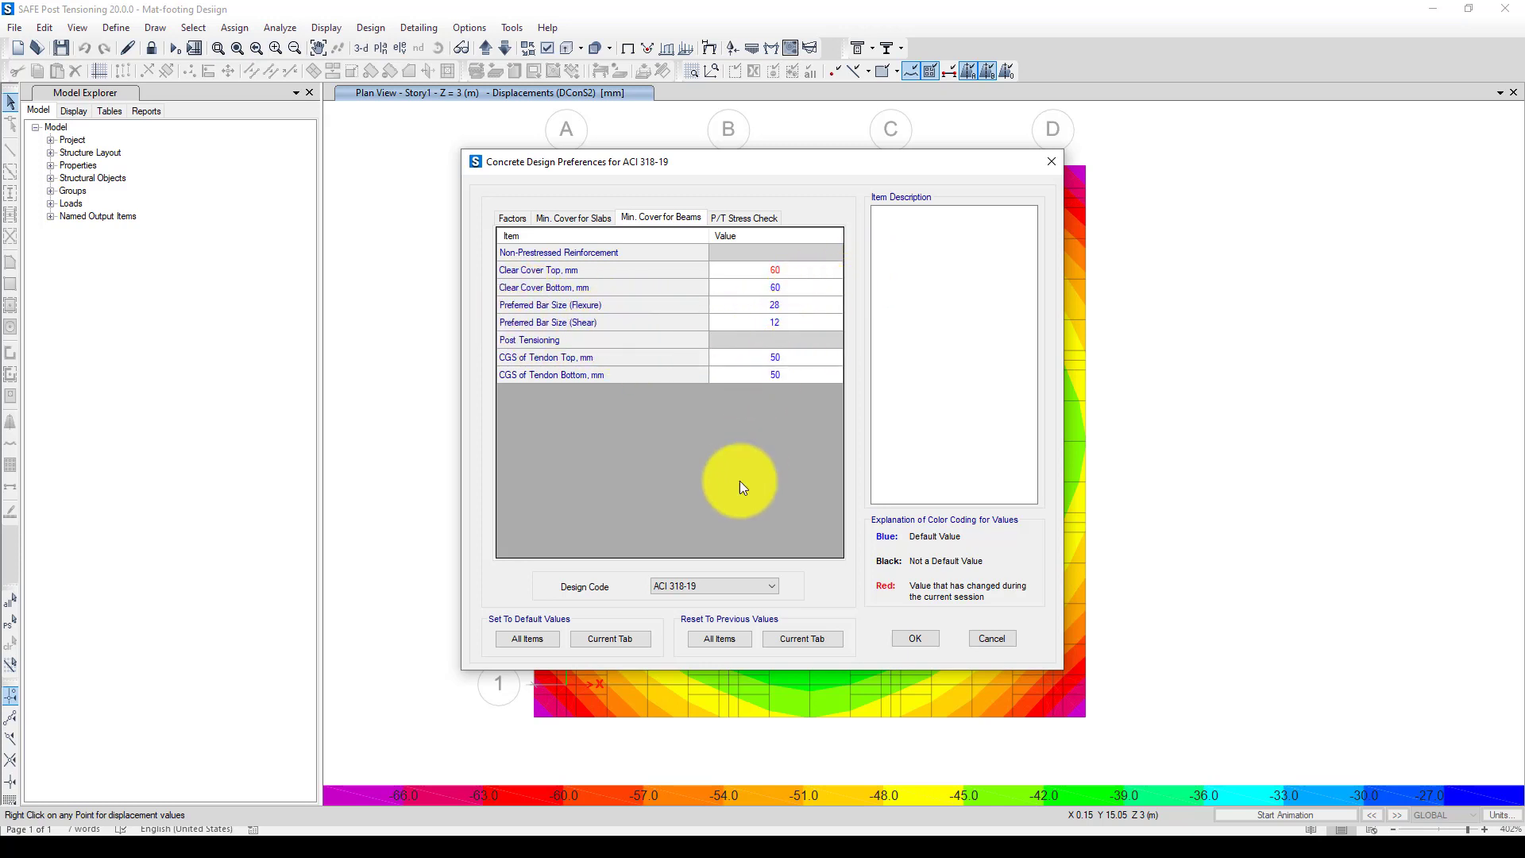
{"action": "left_click", "coordinate": [914, 640]}
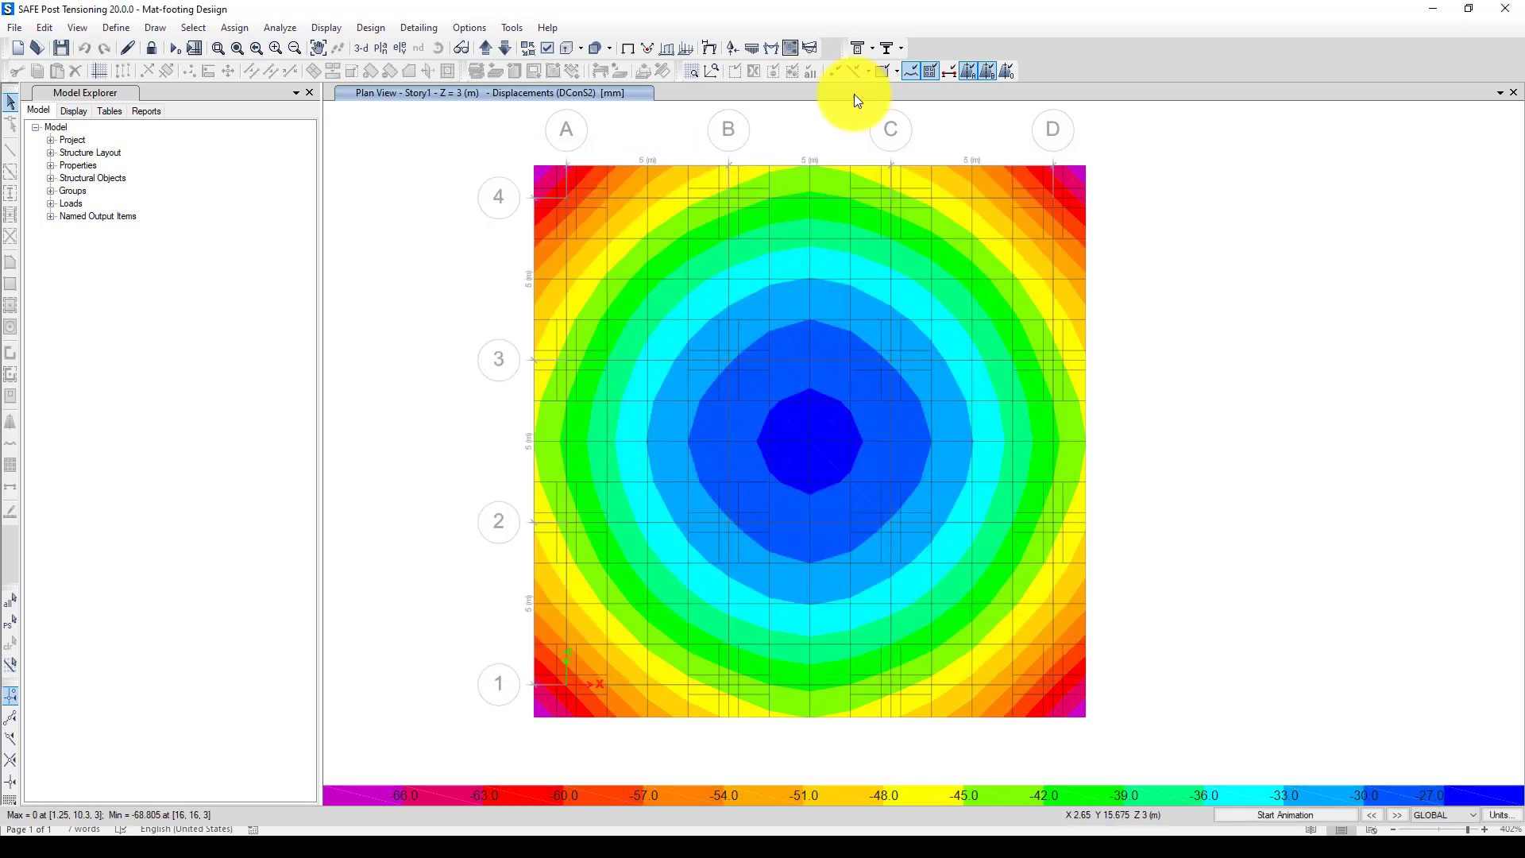
- Keep DConS1 and DConS2 as the slab design combinations and run the design
{"action": "left_click", "coordinate": [872, 49]}
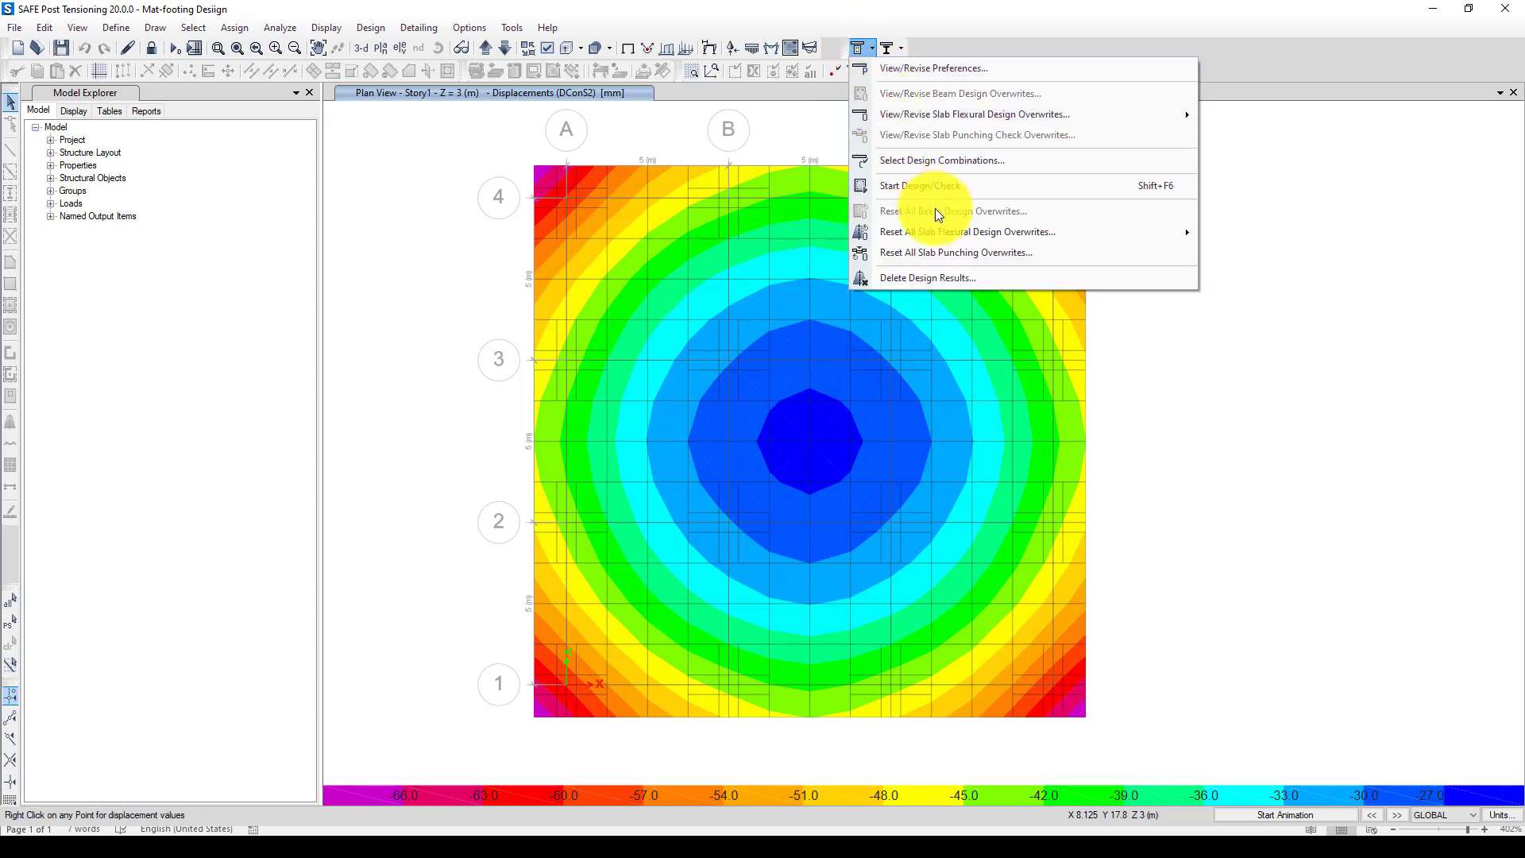
{"action": "left_click", "coordinate": [1018, 161]}
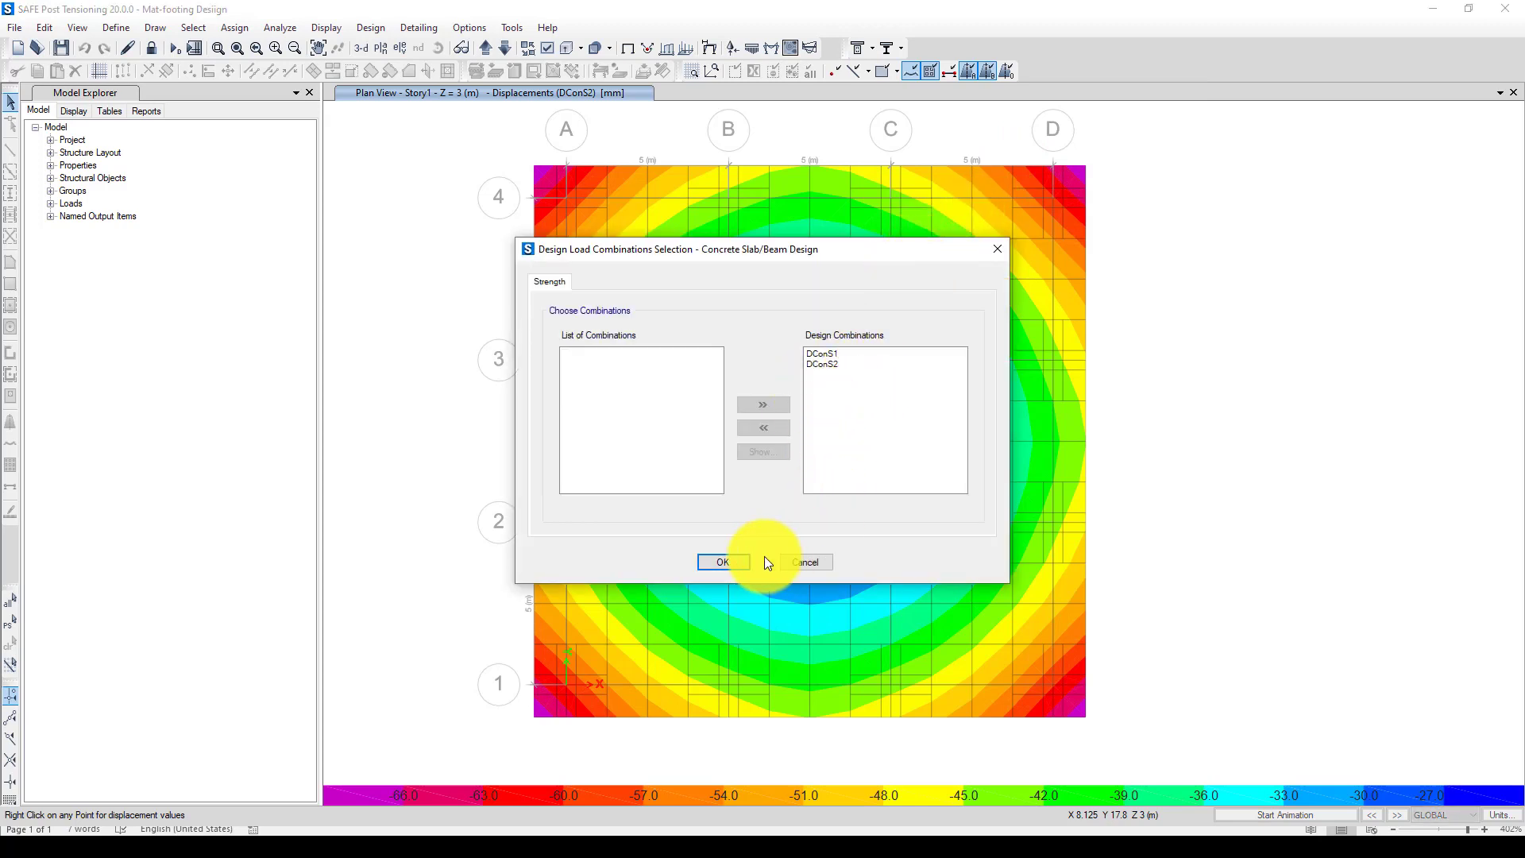
{"action": "left_click", "coordinate": [741, 561]}
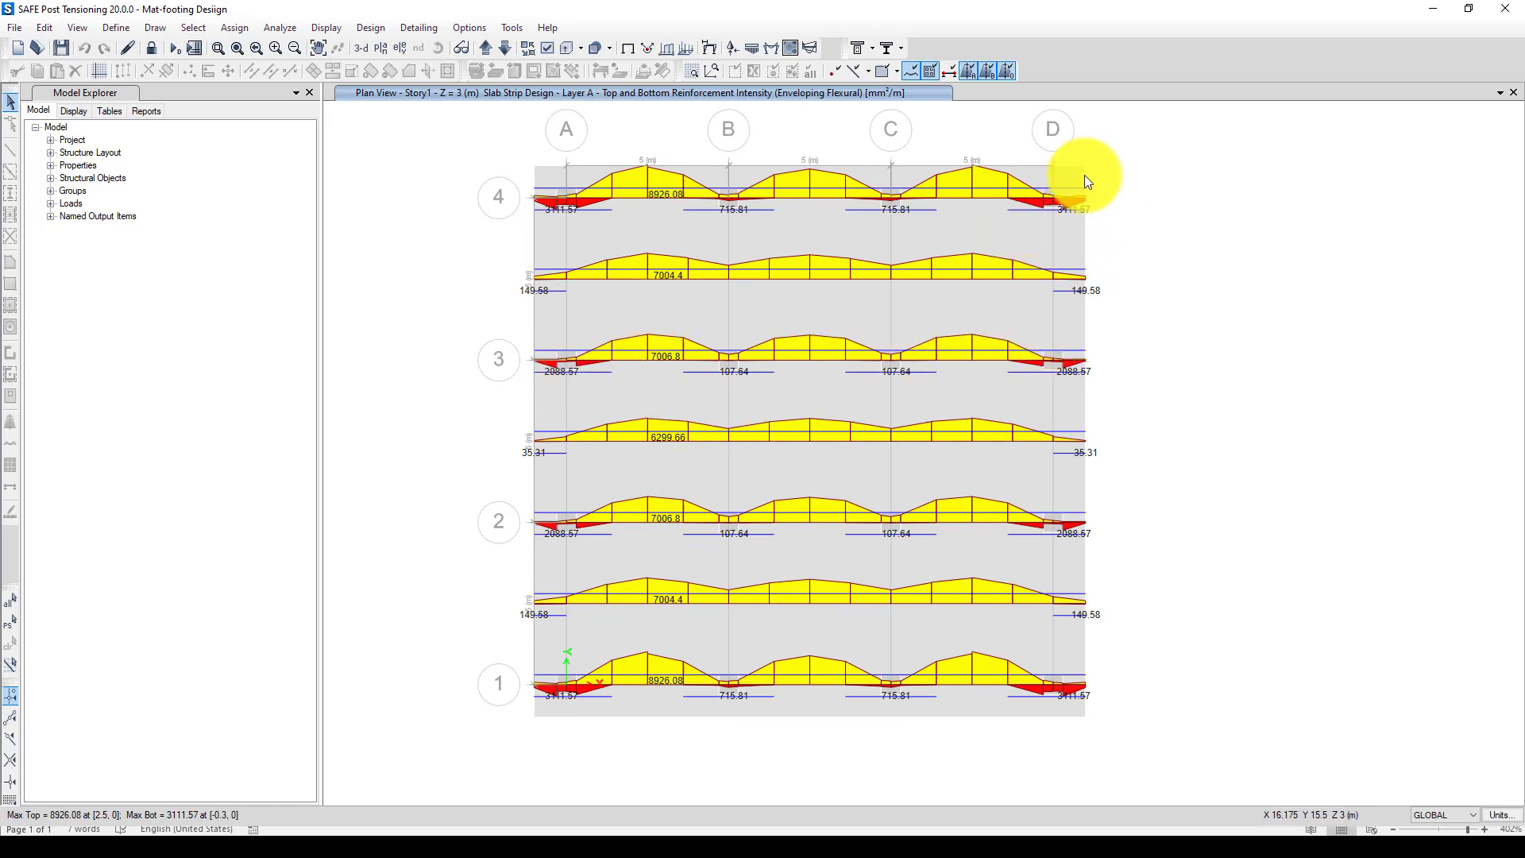
- Zoom in and out on the Layer A strip top and bottom reinforcement intensity diagrams
{"action": "scroll", "coordinate": [1094, 208], "scroll_direction": "up", "scroll_amount": 2}
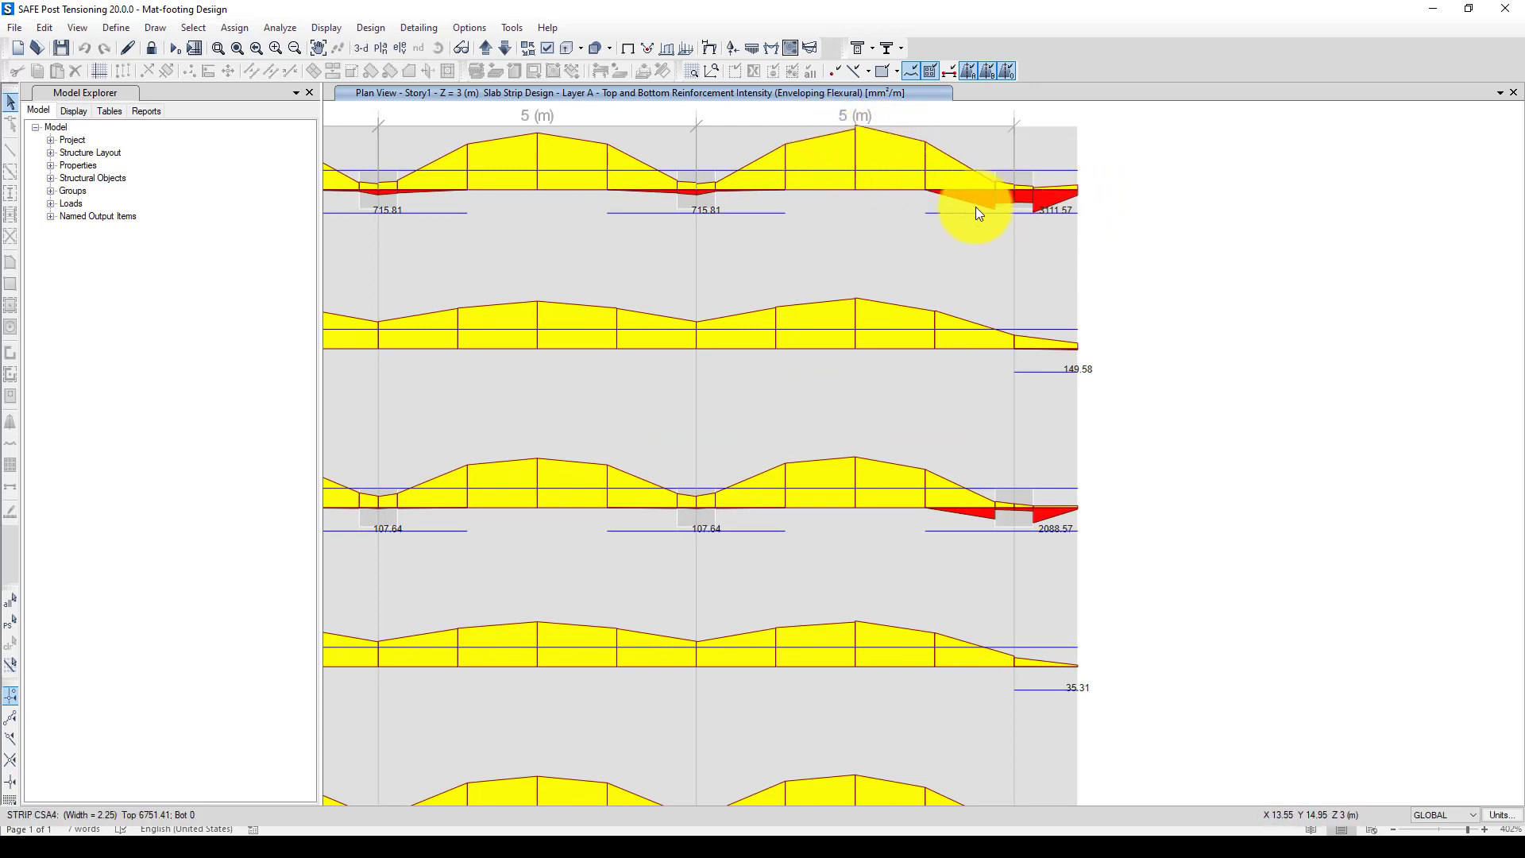
{"action": "scroll", "coordinate": [1074, 217], "scroll_direction": "down", "scroll_amount": 2}
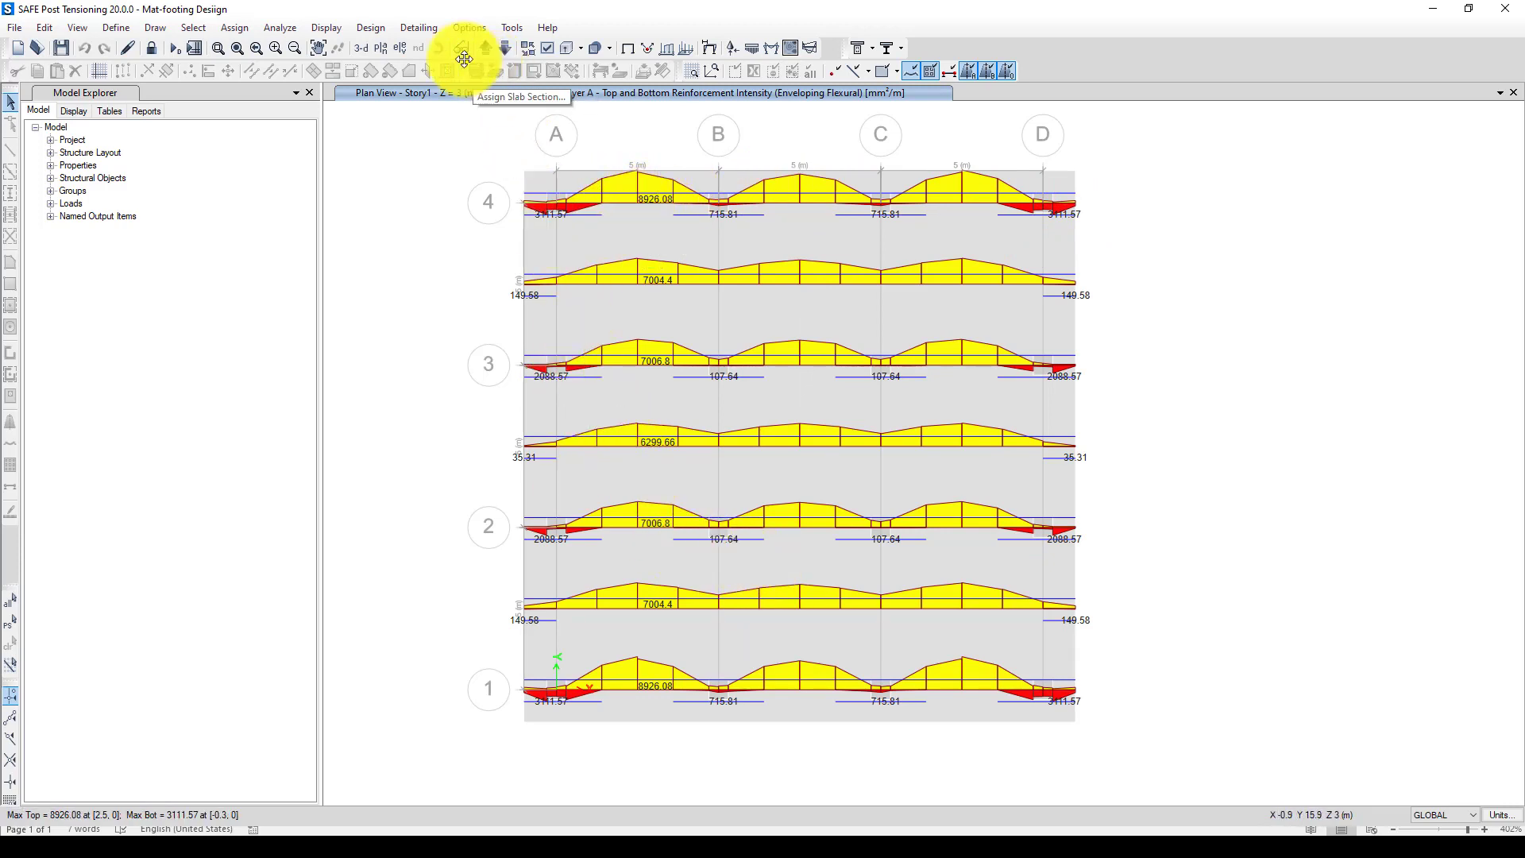
- Enable Enforce User Minimum Reinforcement (0.18% top and bottom) in the Mat bar selection rules
{"action": "left_click", "coordinate": [418, 28]}
{"action": "mouse_move", "coordinate": [432, 44]}
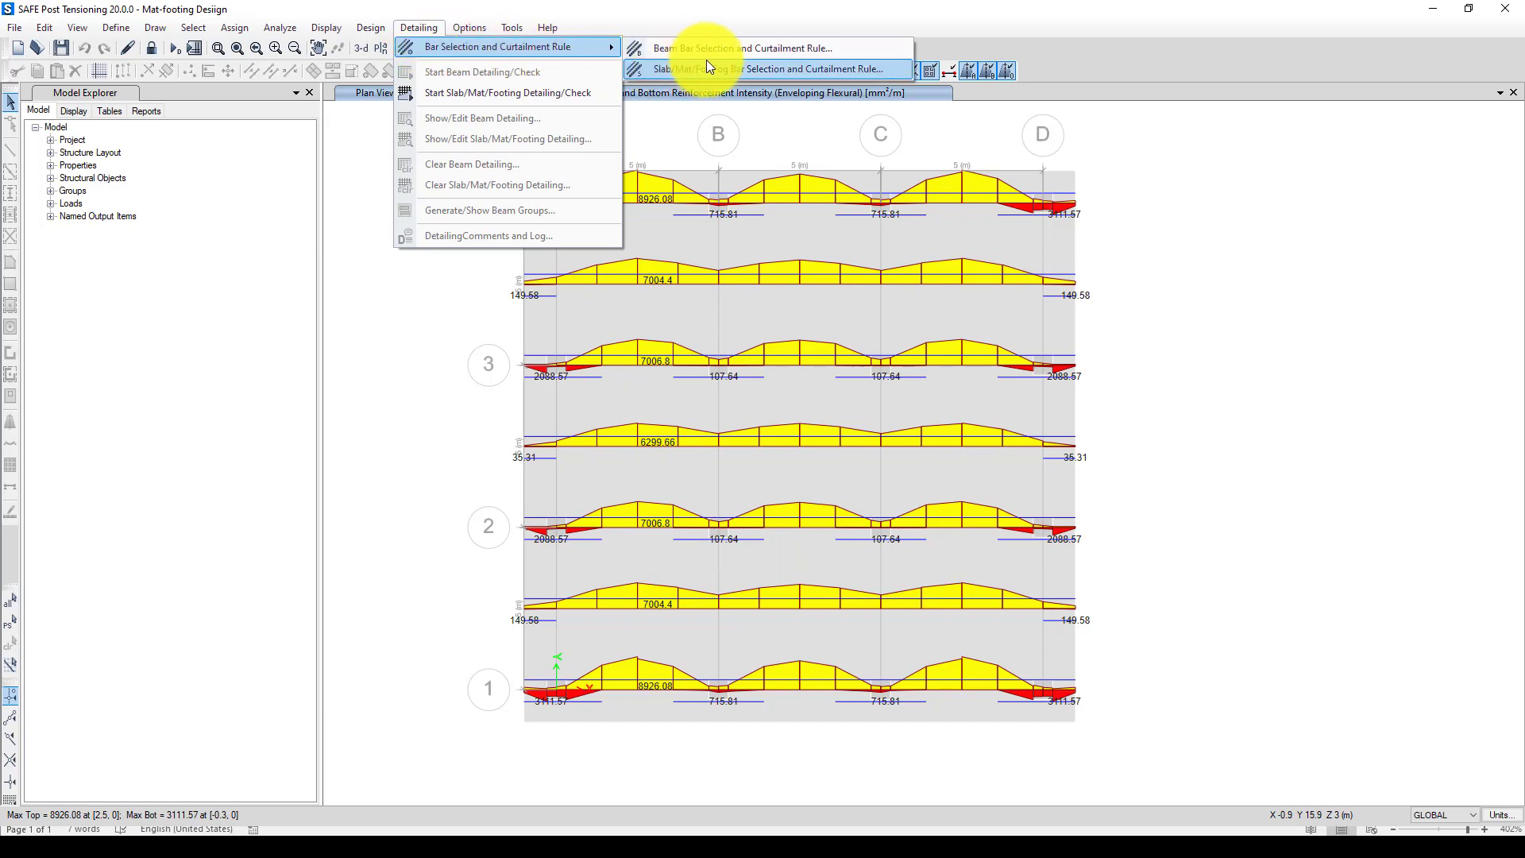
{"action": "left_click", "coordinate": [744, 71]}
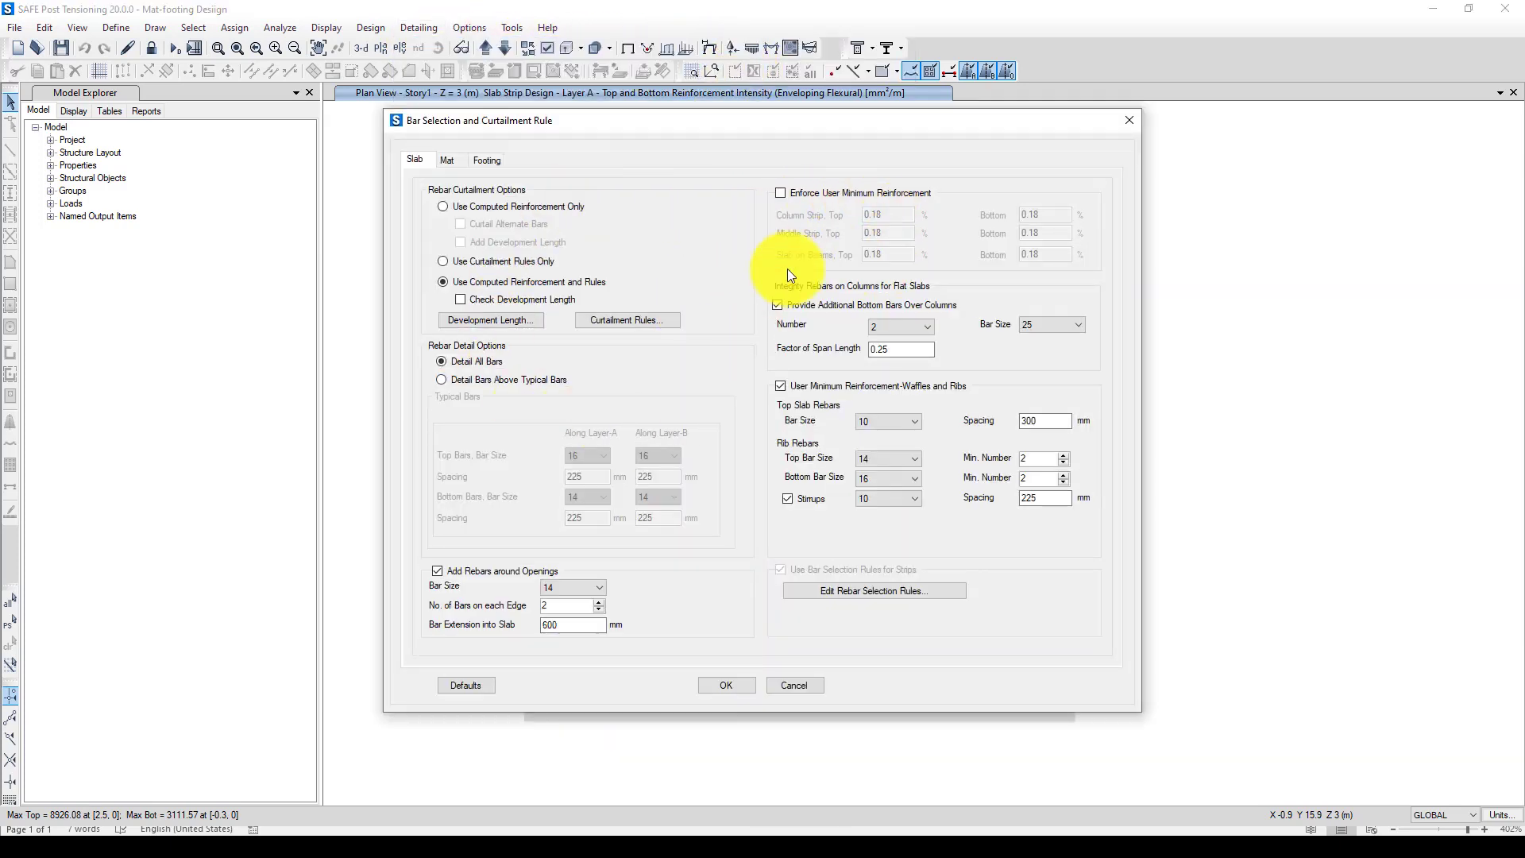
{"action": "left_click", "coordinate": [448, 160]}
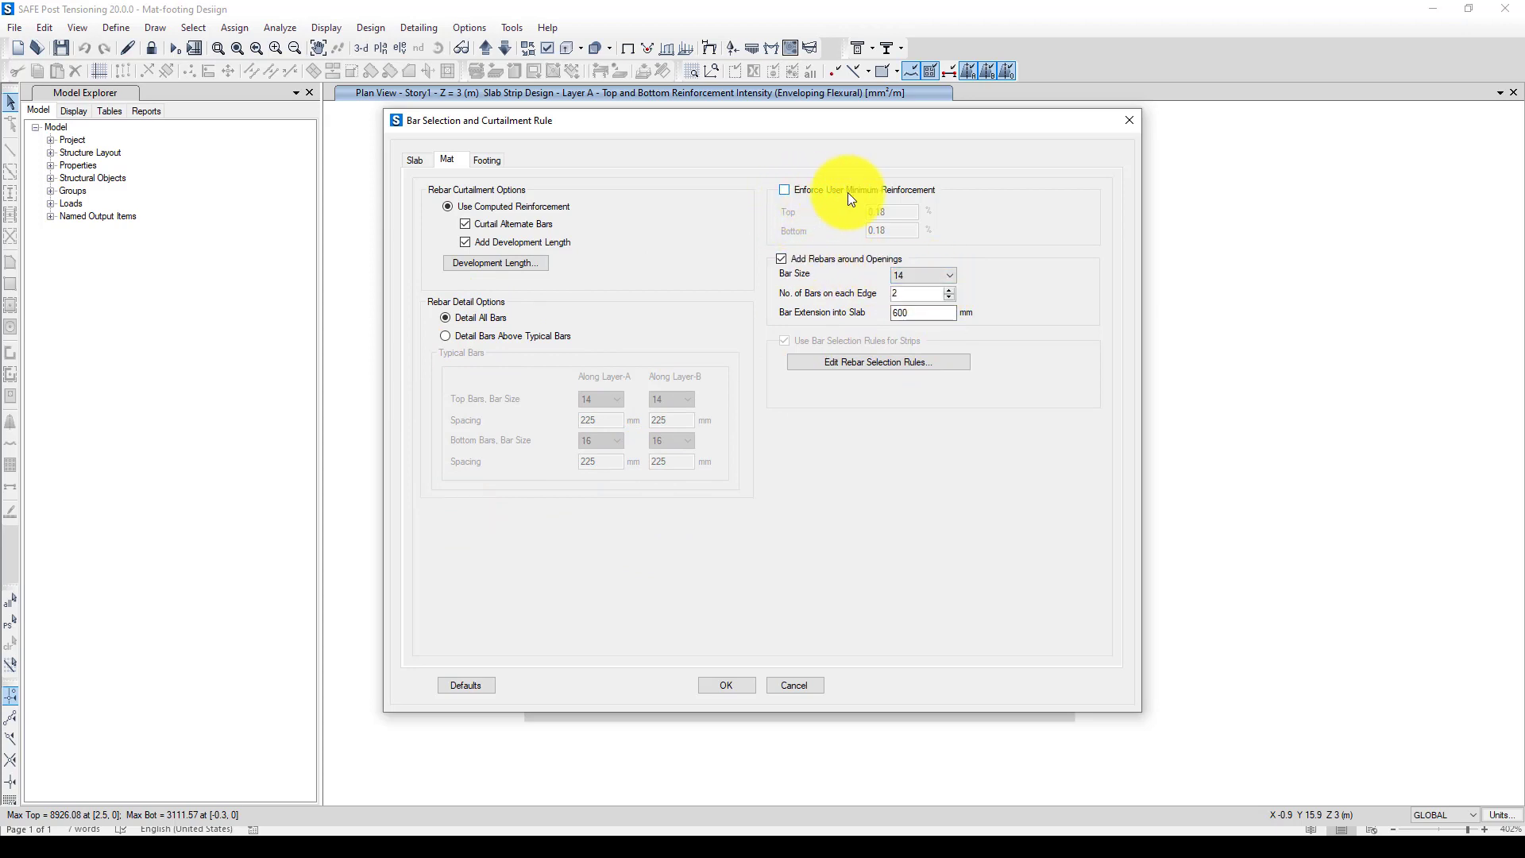
{"action": "left_click", "coordinate": [789, 193]}
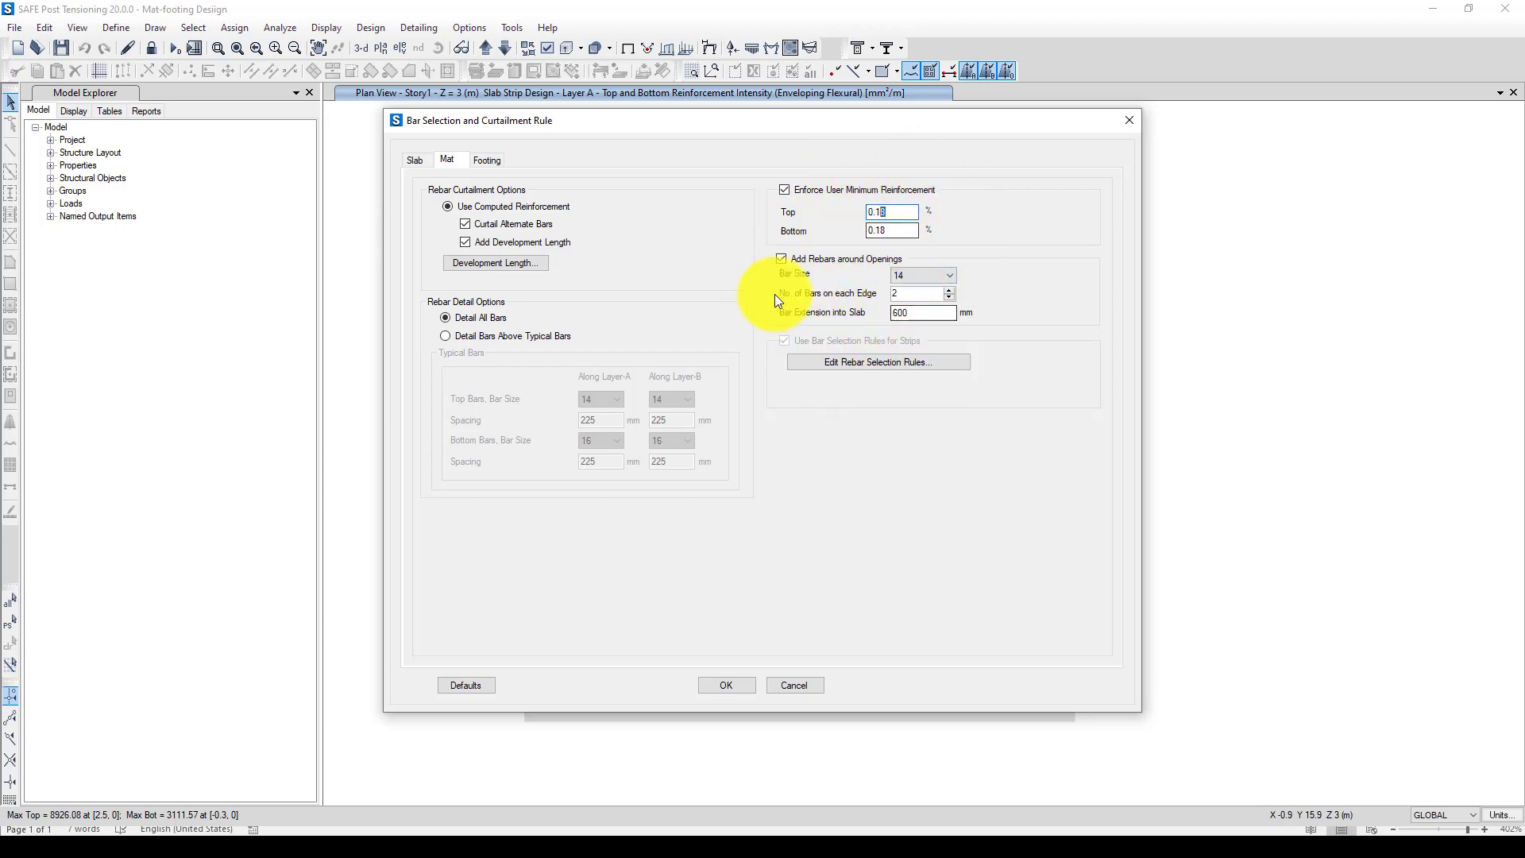
{"action": "left_click", "coordinate": [727, 685]}
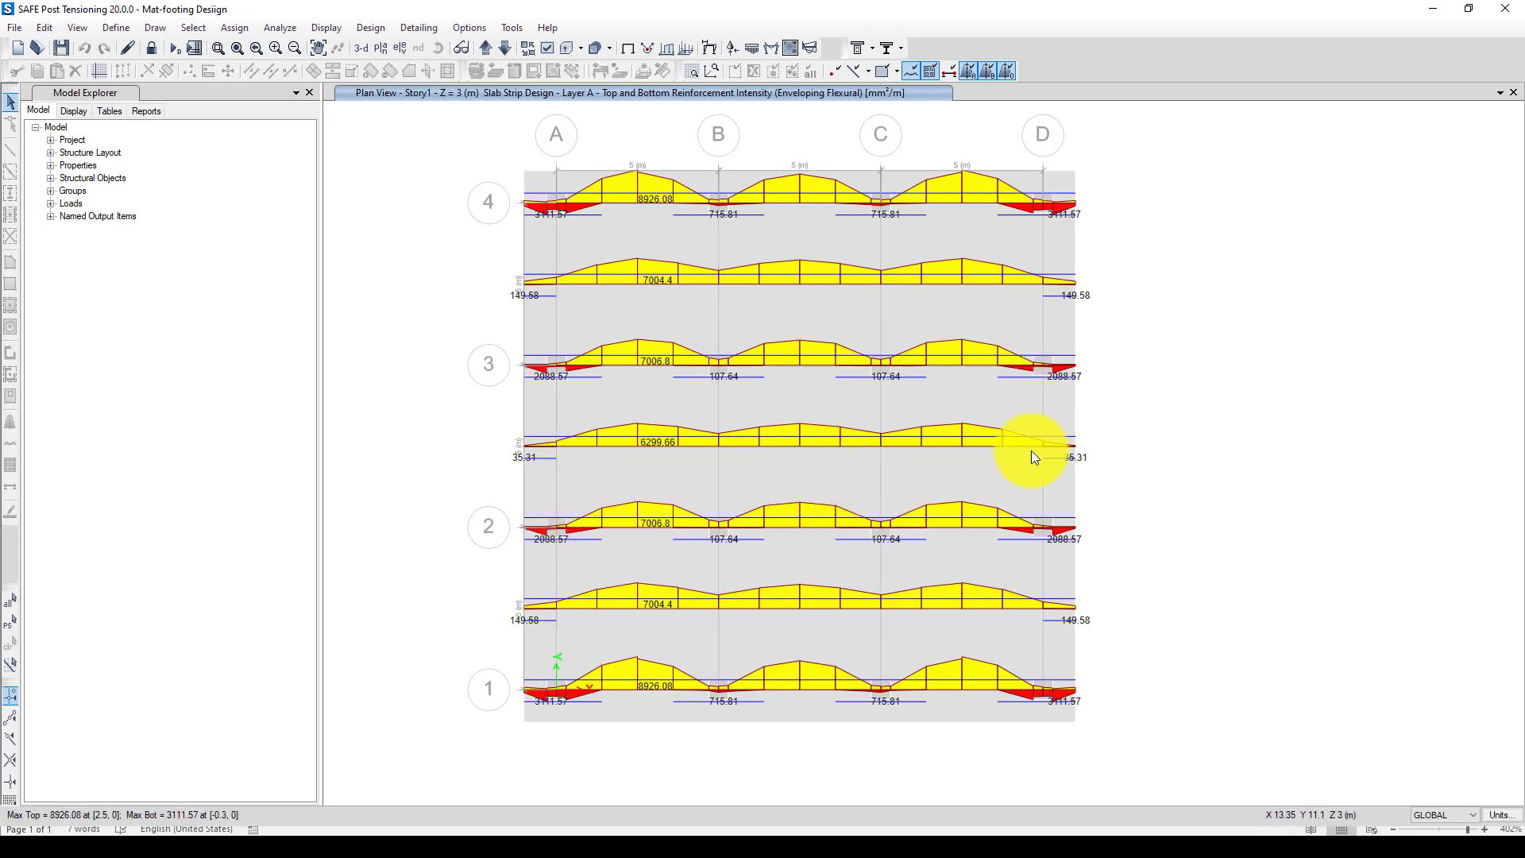
- Run the slab/mat/footing detailing and expand Mat Views in the Detailing Editor Explorer
{"action": "left_click", "coordinate": [415, 29]}
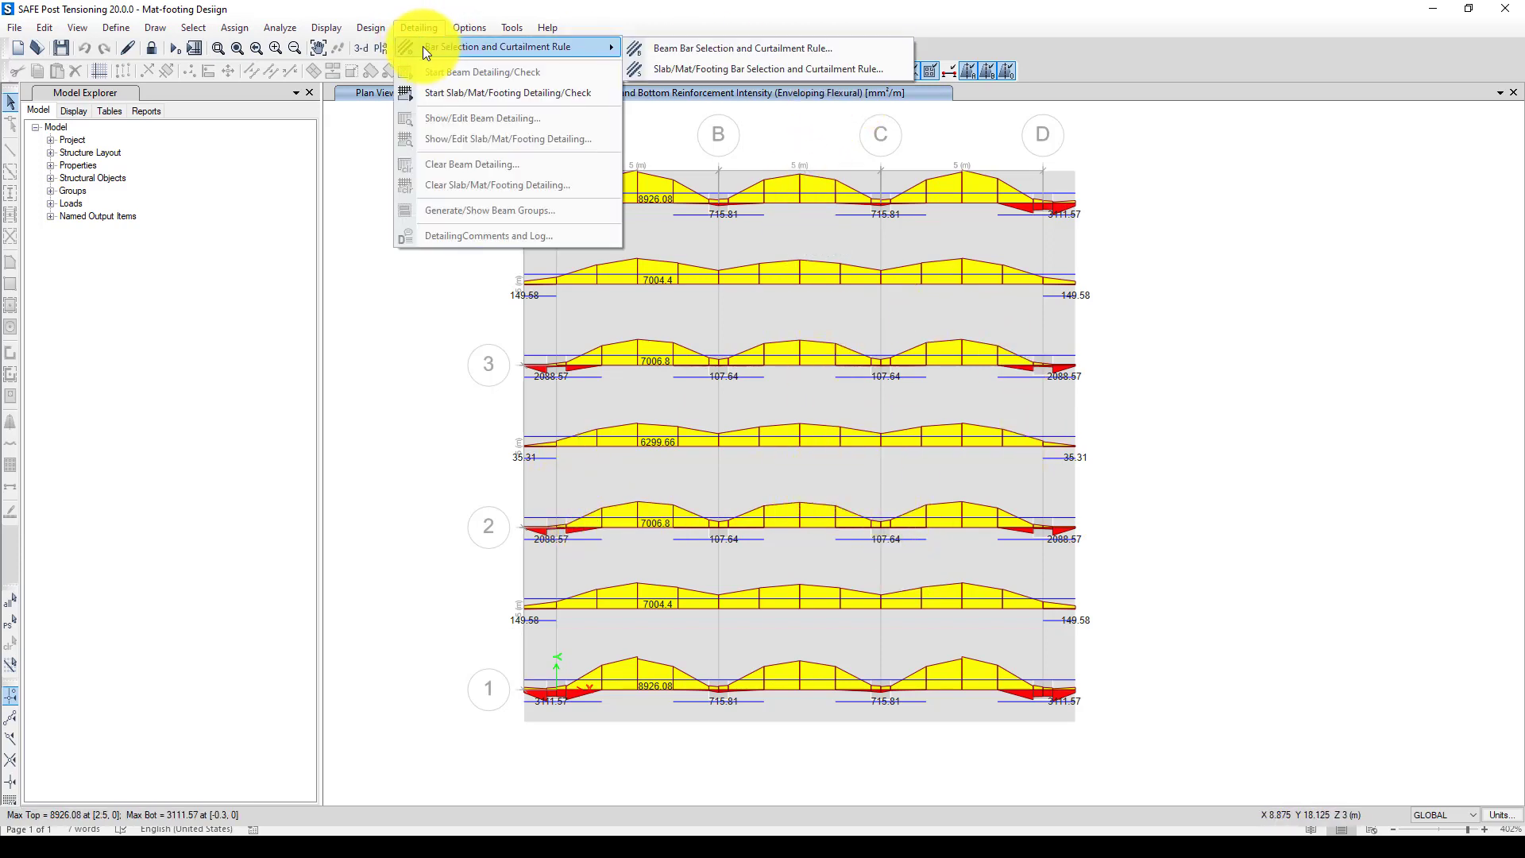
{"action": "left_click", "coordinate": [437, 93]}
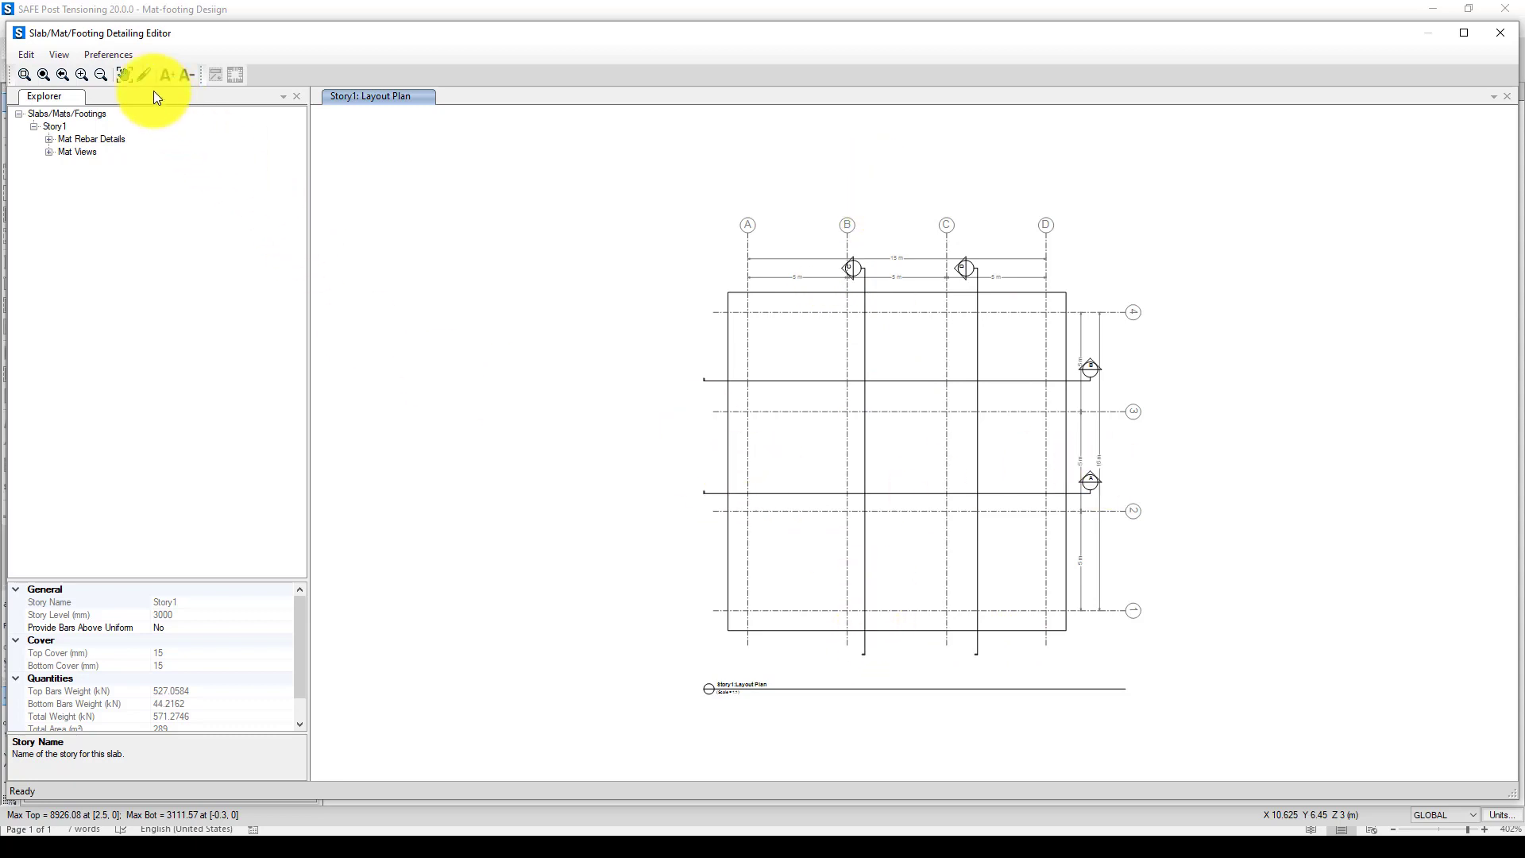
{"action": "left_click", "coordinate": [52, 149]}
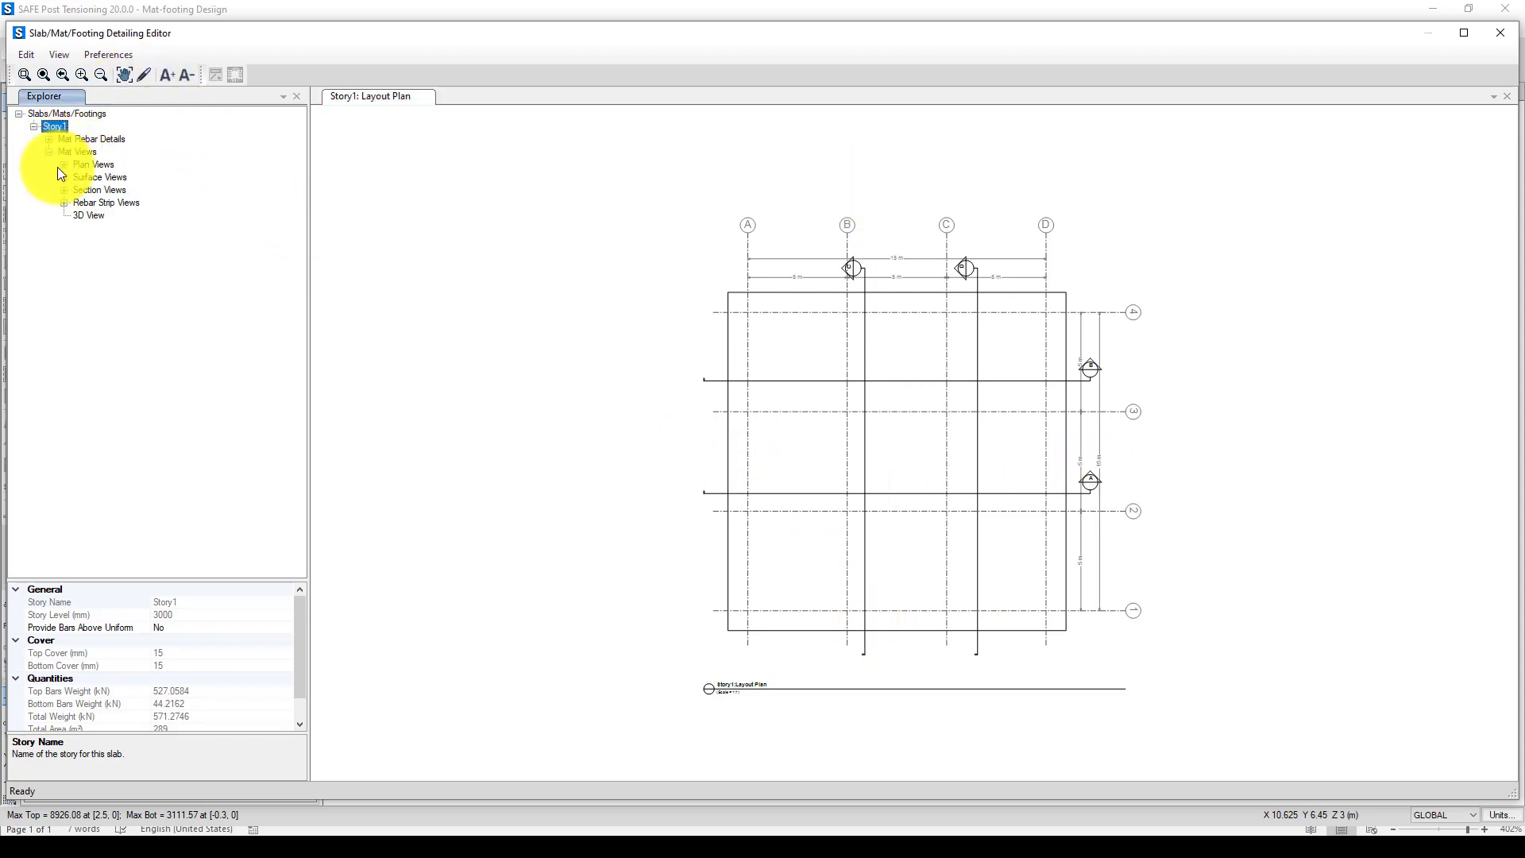
- Open the mat rebar 3D View and orbit it to compare red top and grey bottom bars
{"action": "left_click", "coordinate": [86, 215]}
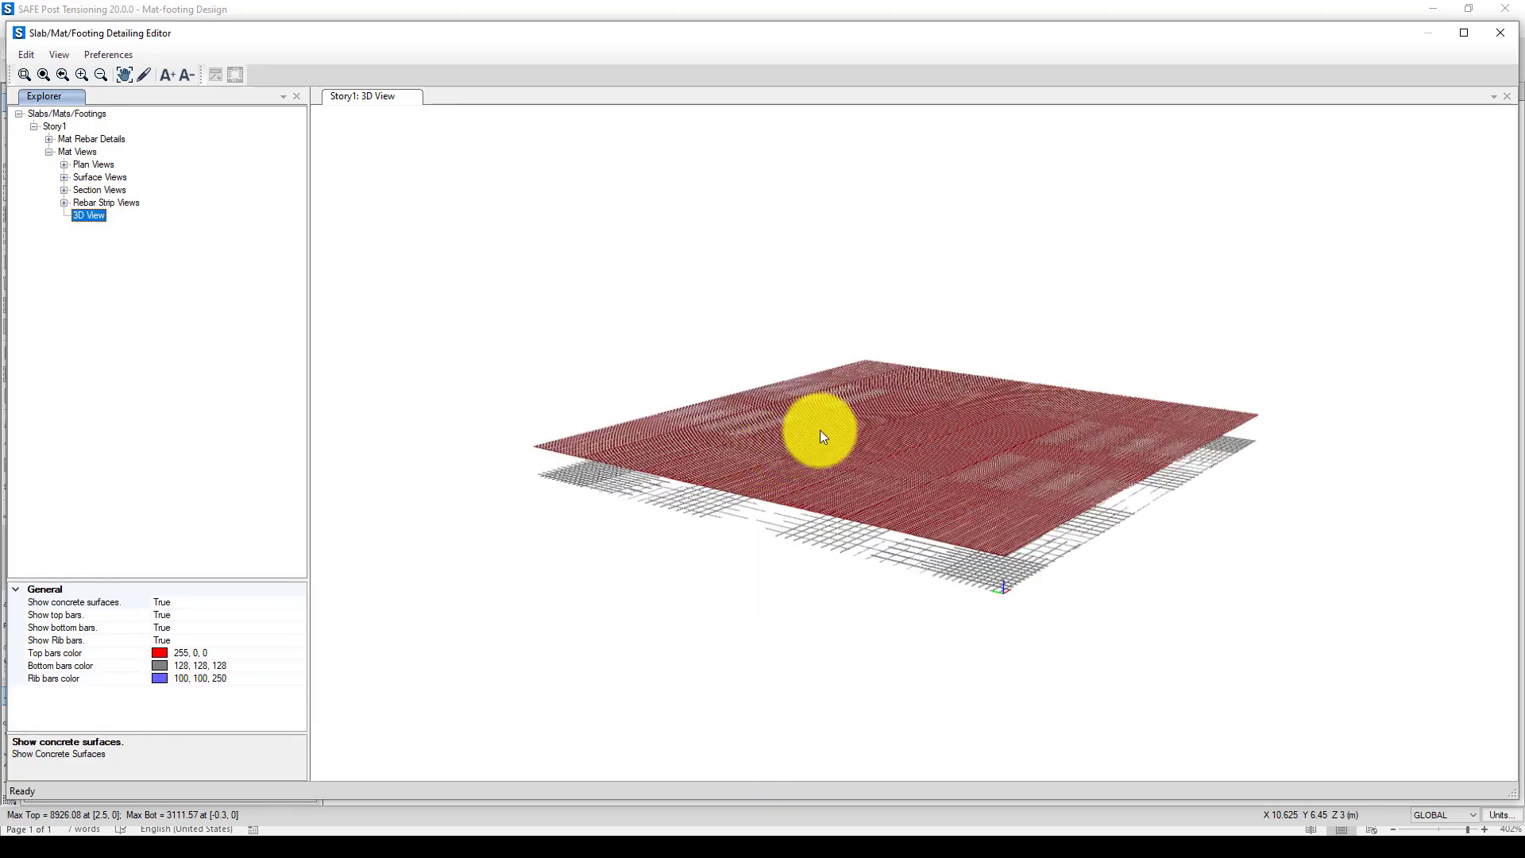
{"action": "left_click_drag", "start_coordinate": [1007, 494], "coordinate": [988, 586]}
{"action": "left_click_drag", "start_coordinate": [967, 584], "coordinate": [1101, 446]}
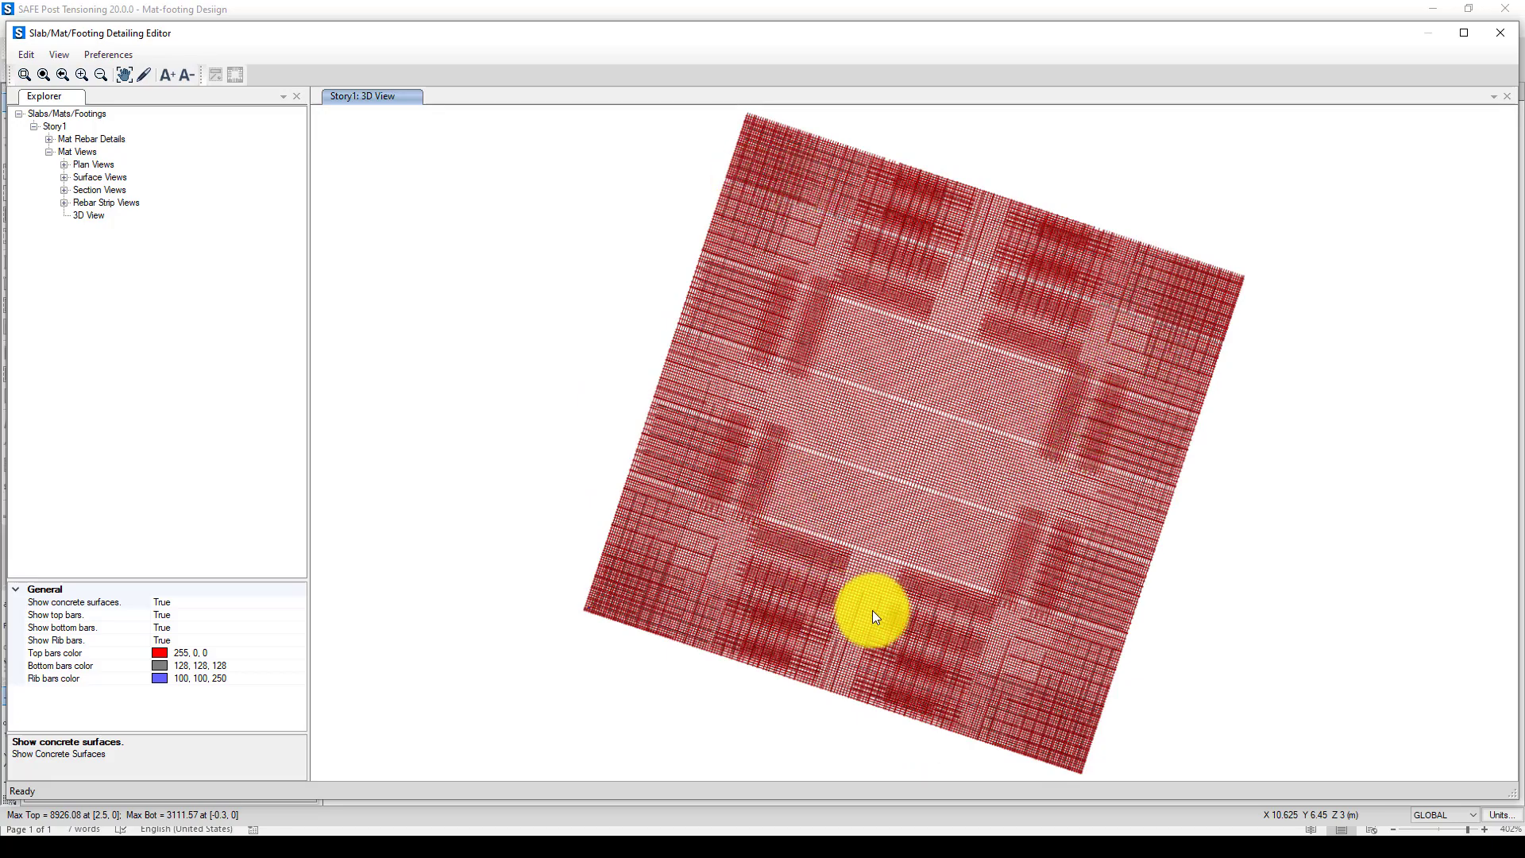
{"action": "left_click_drag", "start_coordinate": [874, 606], "coordinate": [546, 480]}
{"action": "left_click_drag", "start_coordinate": [1222, 412], "coordinate": [642, 262]}
{"action": "left_click_drag", "start_coordinate": [850, 411], "coordinate": [675, 307]}
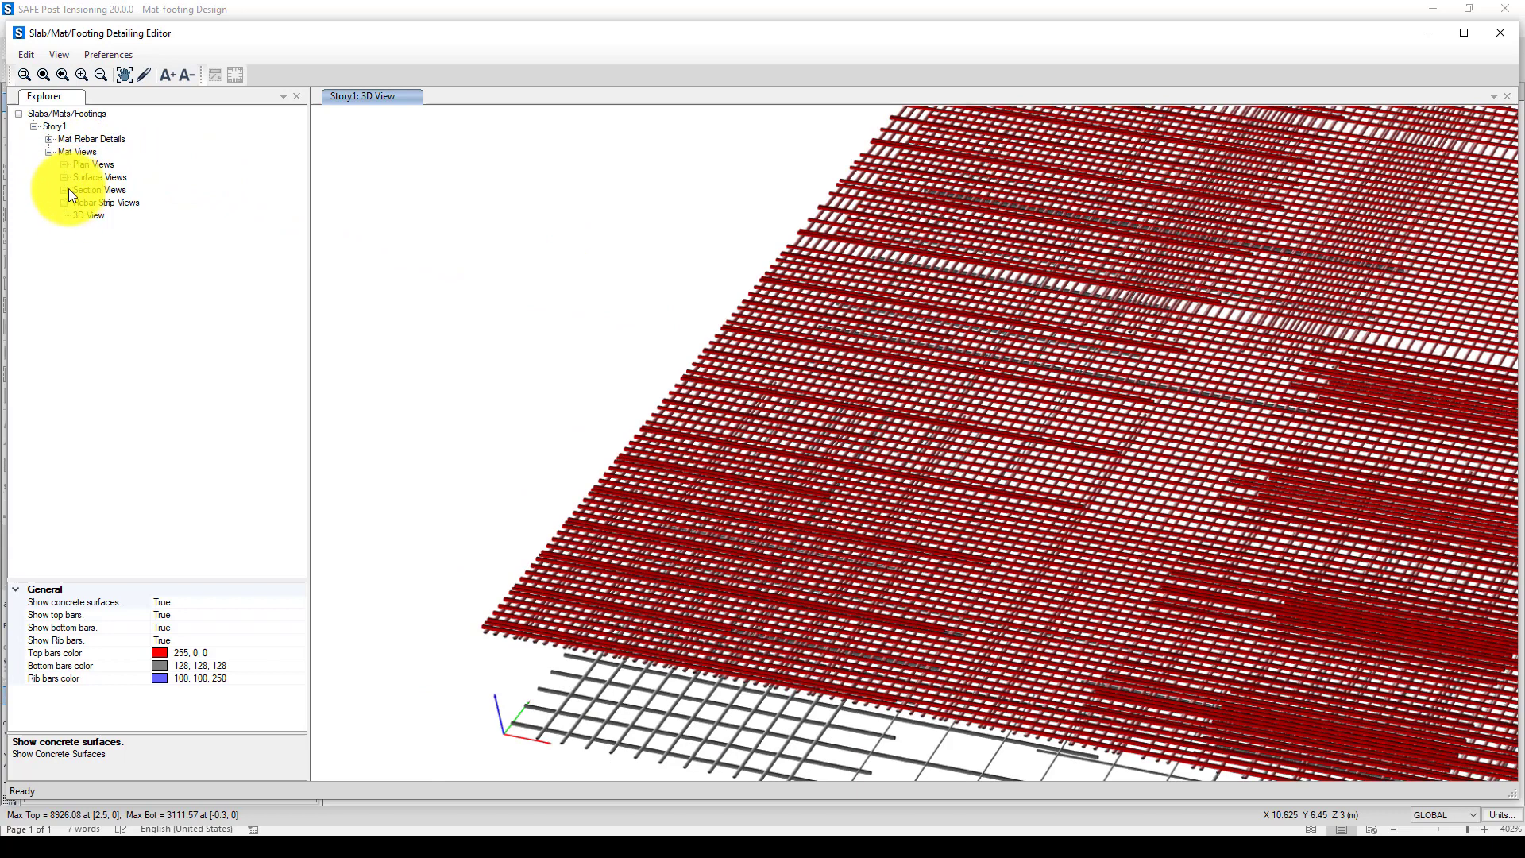
- Expand the Mat Rebar Details, strip, plan and section view branches in the Explorer
{"action": "left_click", "coordinate": [49, 139]}
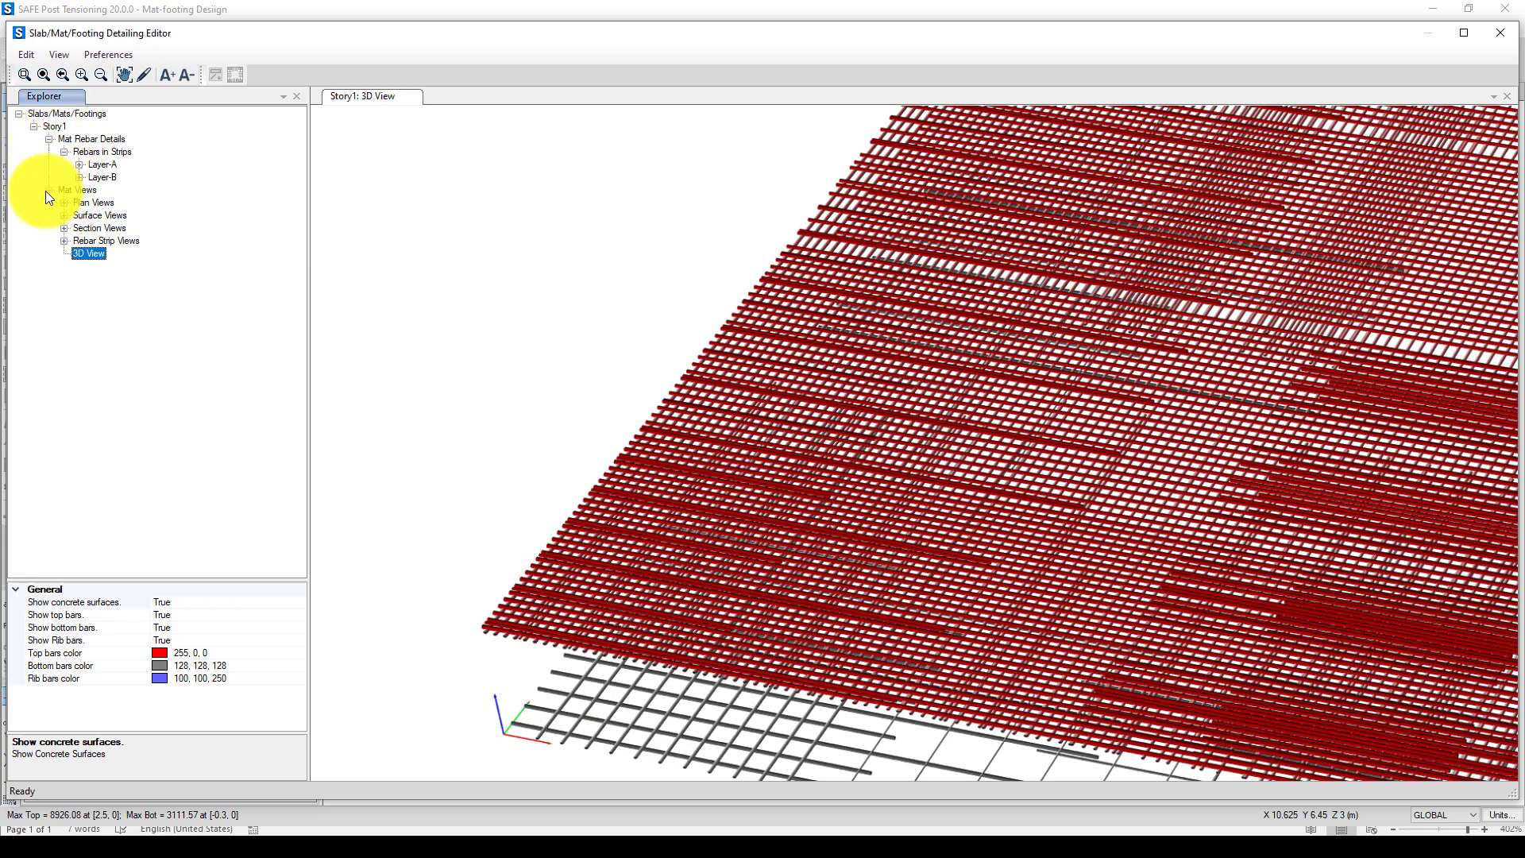
{"action": "left_click", "coordinate": [45, 191]}
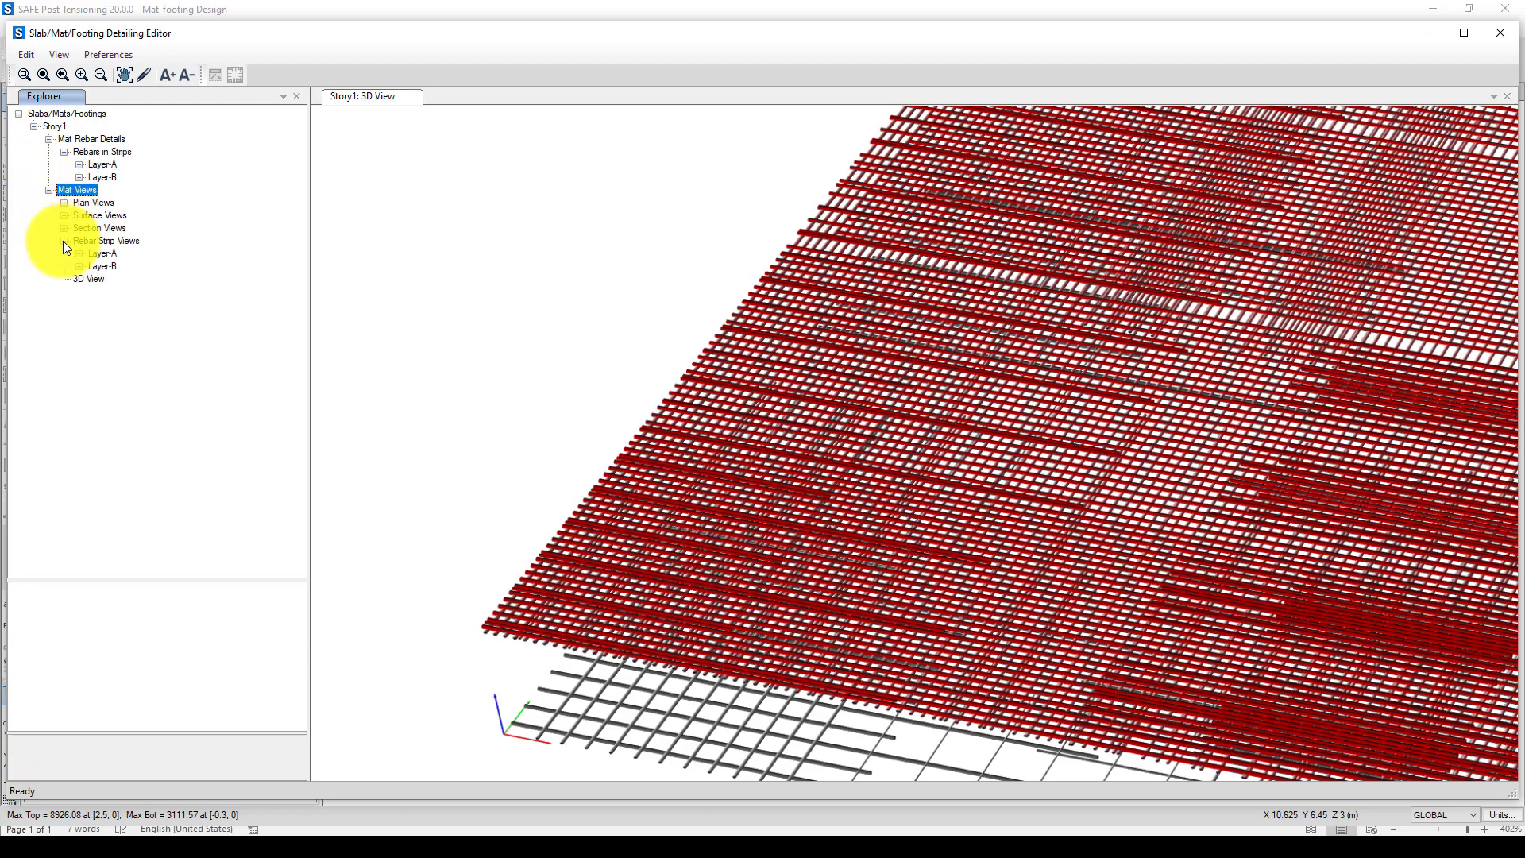
{"action": "left_click", "coordinate": [79, 253]}
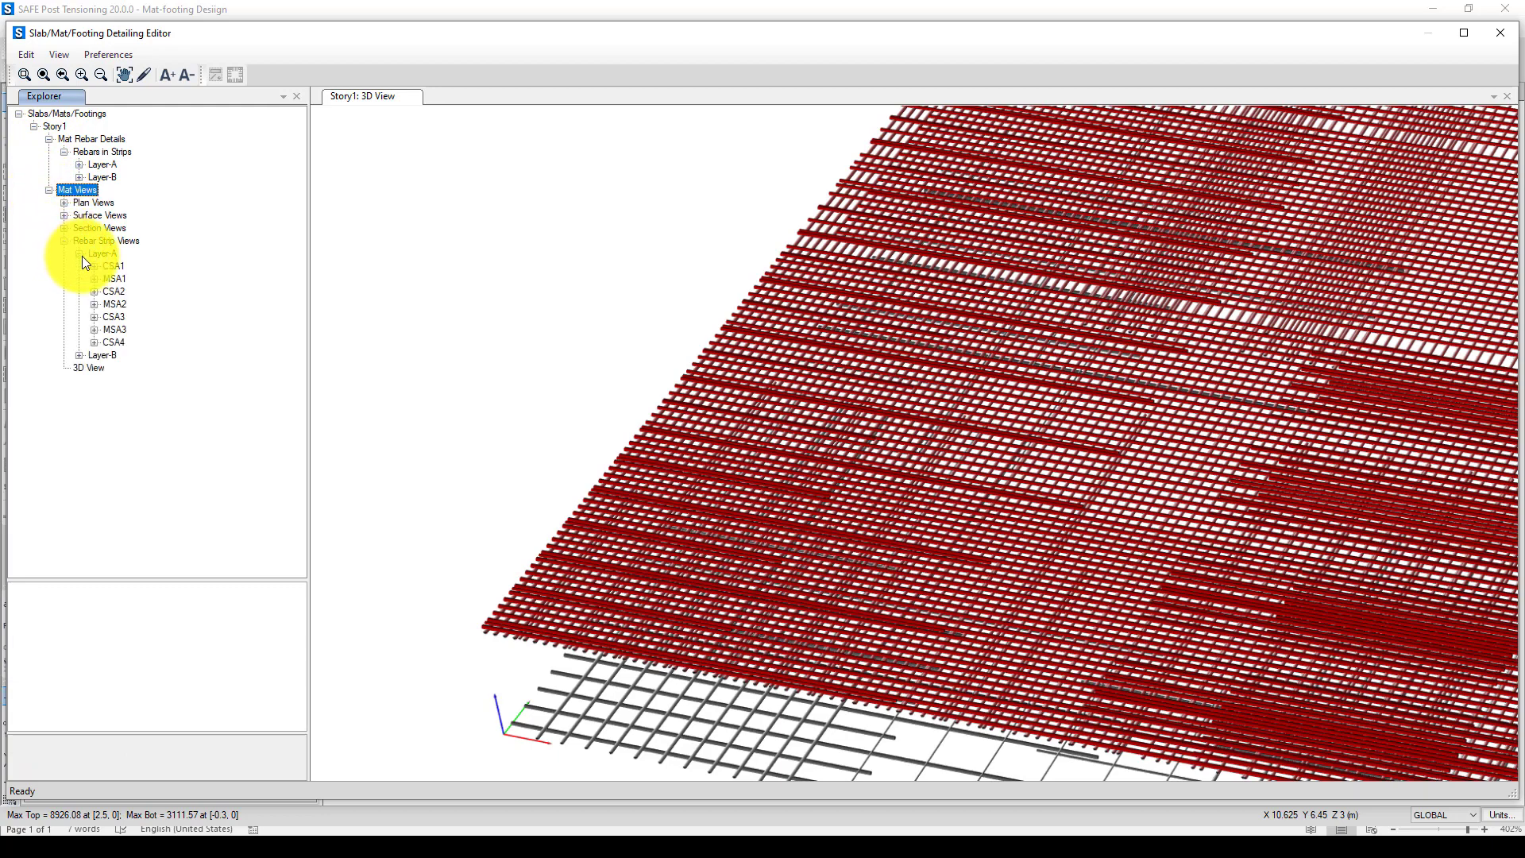
{"action": "left_click", "coordinate": [78, 165]}
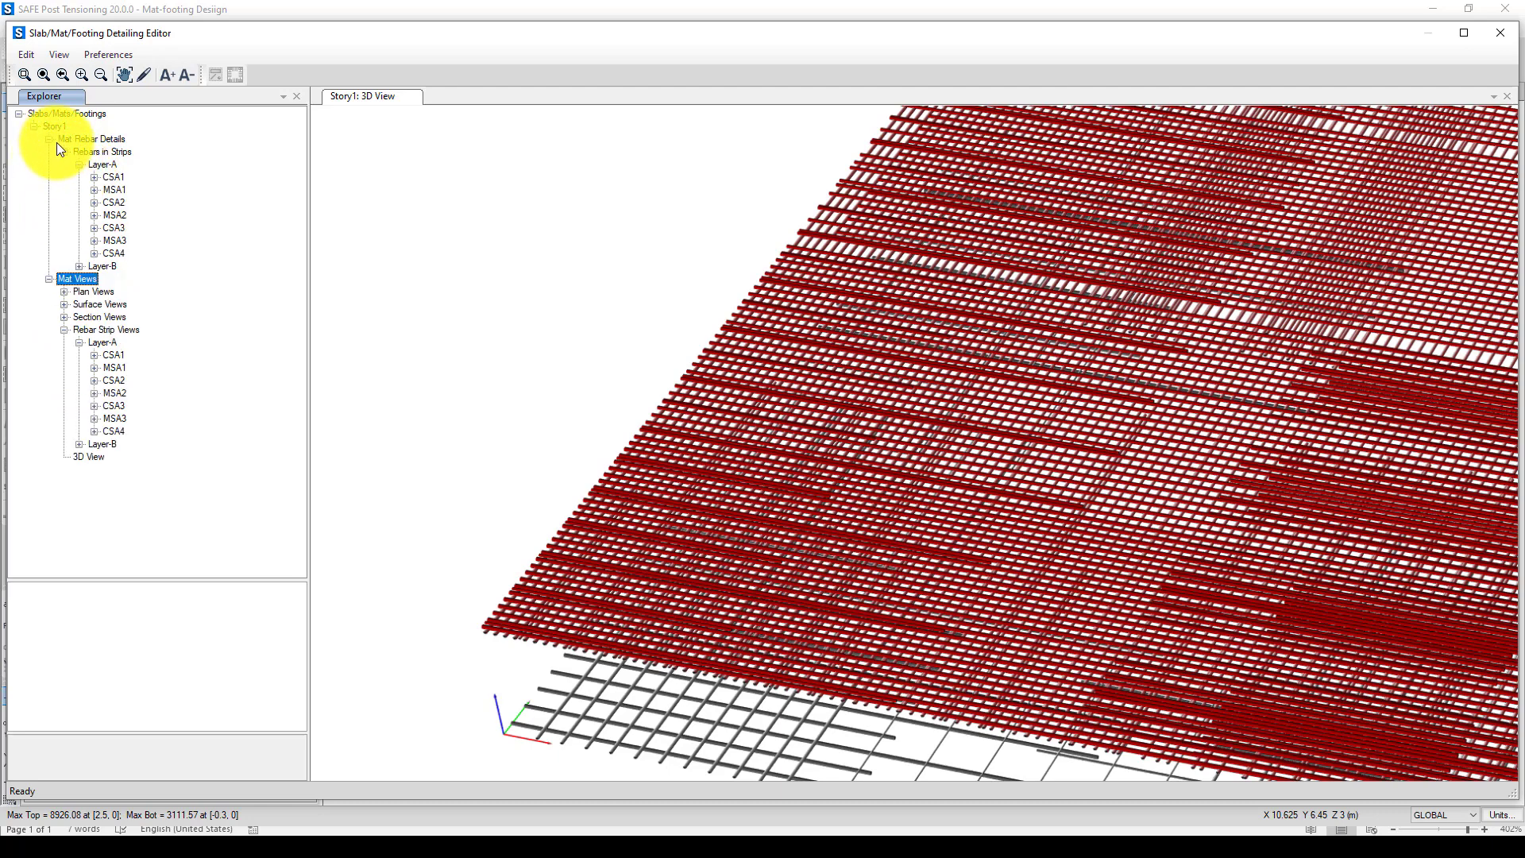
{"action": "left_click", "coordinate": [64, 292]}
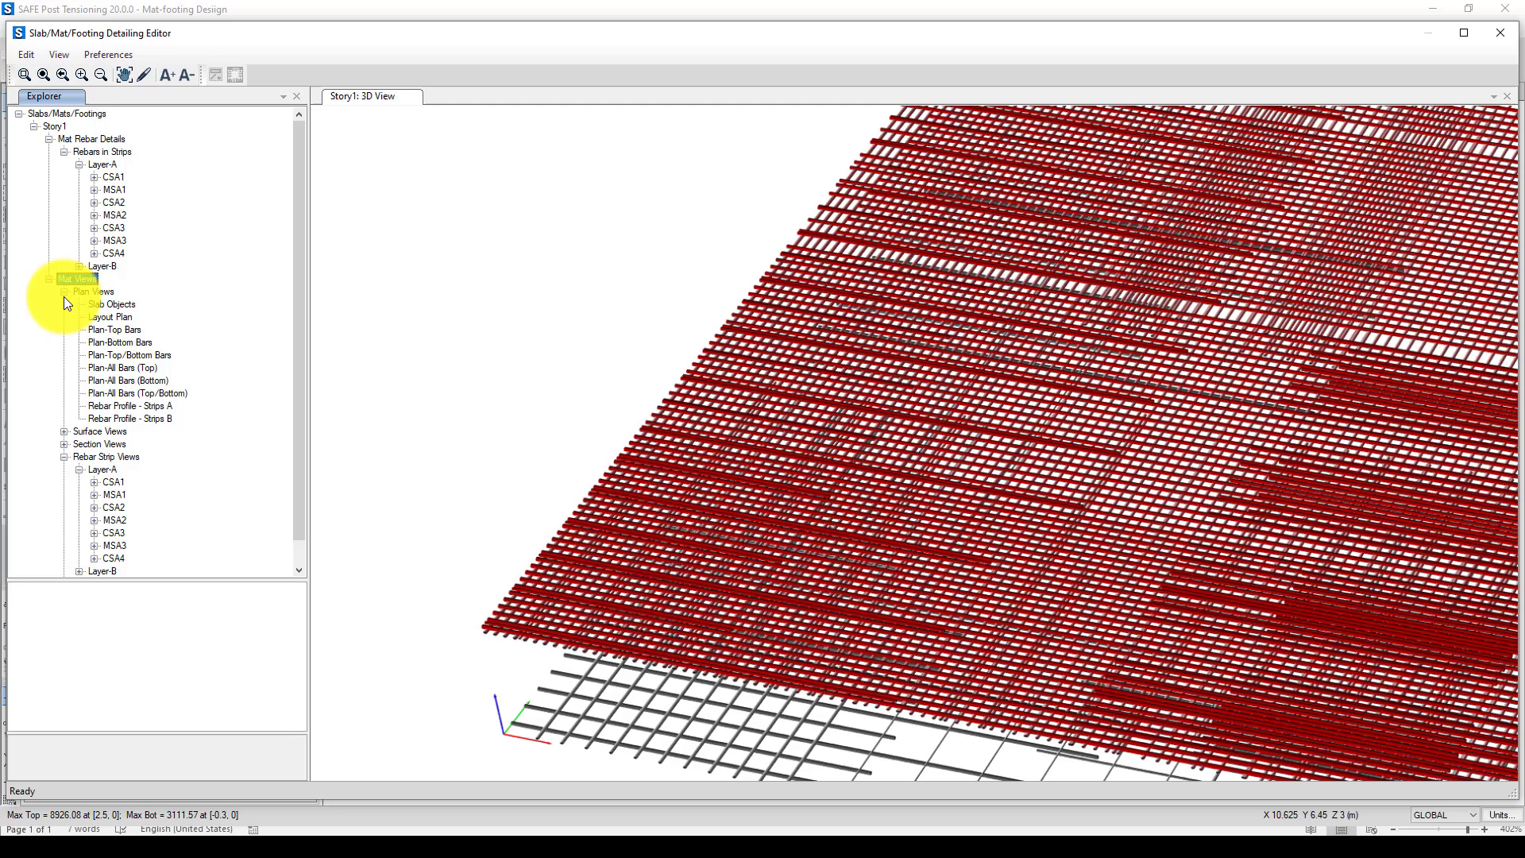
{"action": "left_click", "coordinate": [88, 432]}
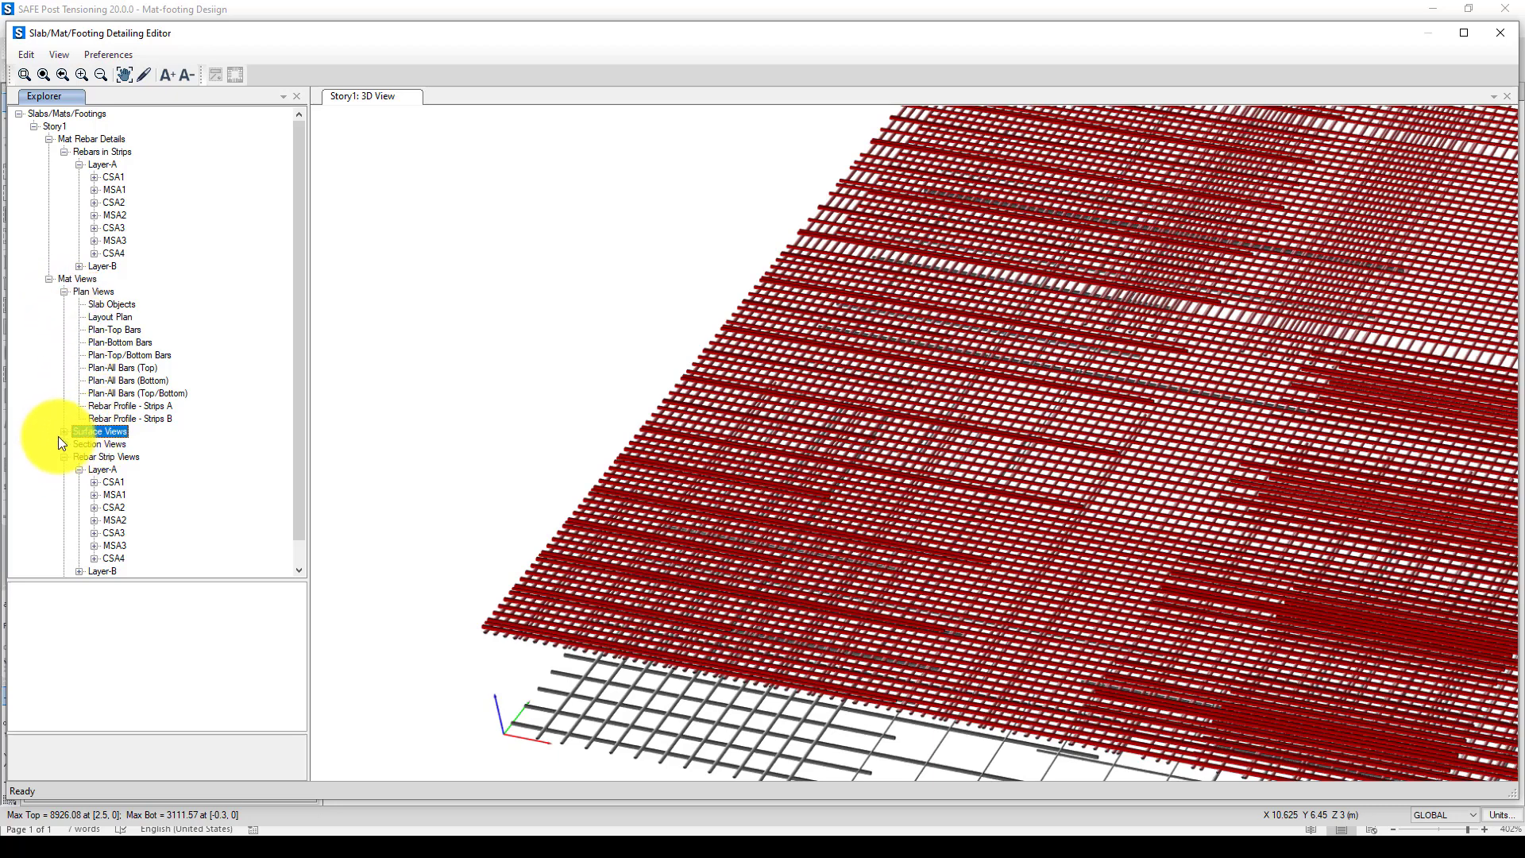
{"action": "left_click", "coordinate": [64, 444]}
- Open Section A through the mat and zoom to read bar spacing and dimensions
{"action": "left_click", "coordinate": [92, 456]}
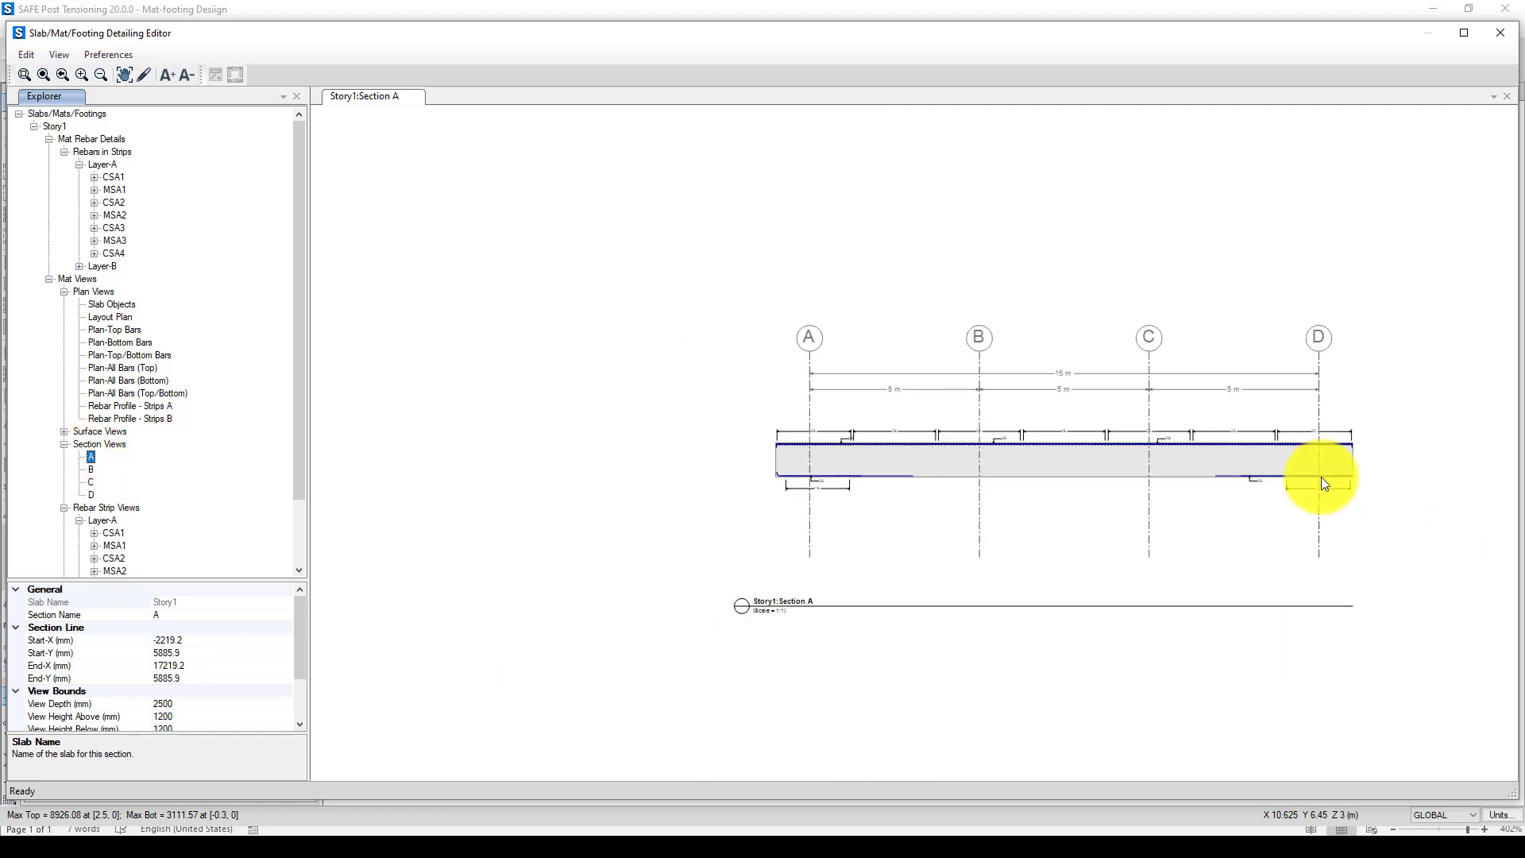
{"action": "scroll", "coordinate": [1320, 476], "scroll_direction": "up", "scroll_amount": 3}
{"action": "scroll", "coordinate": [1260, 475], "scroll_direction": "up", "scroll_amount": 5}
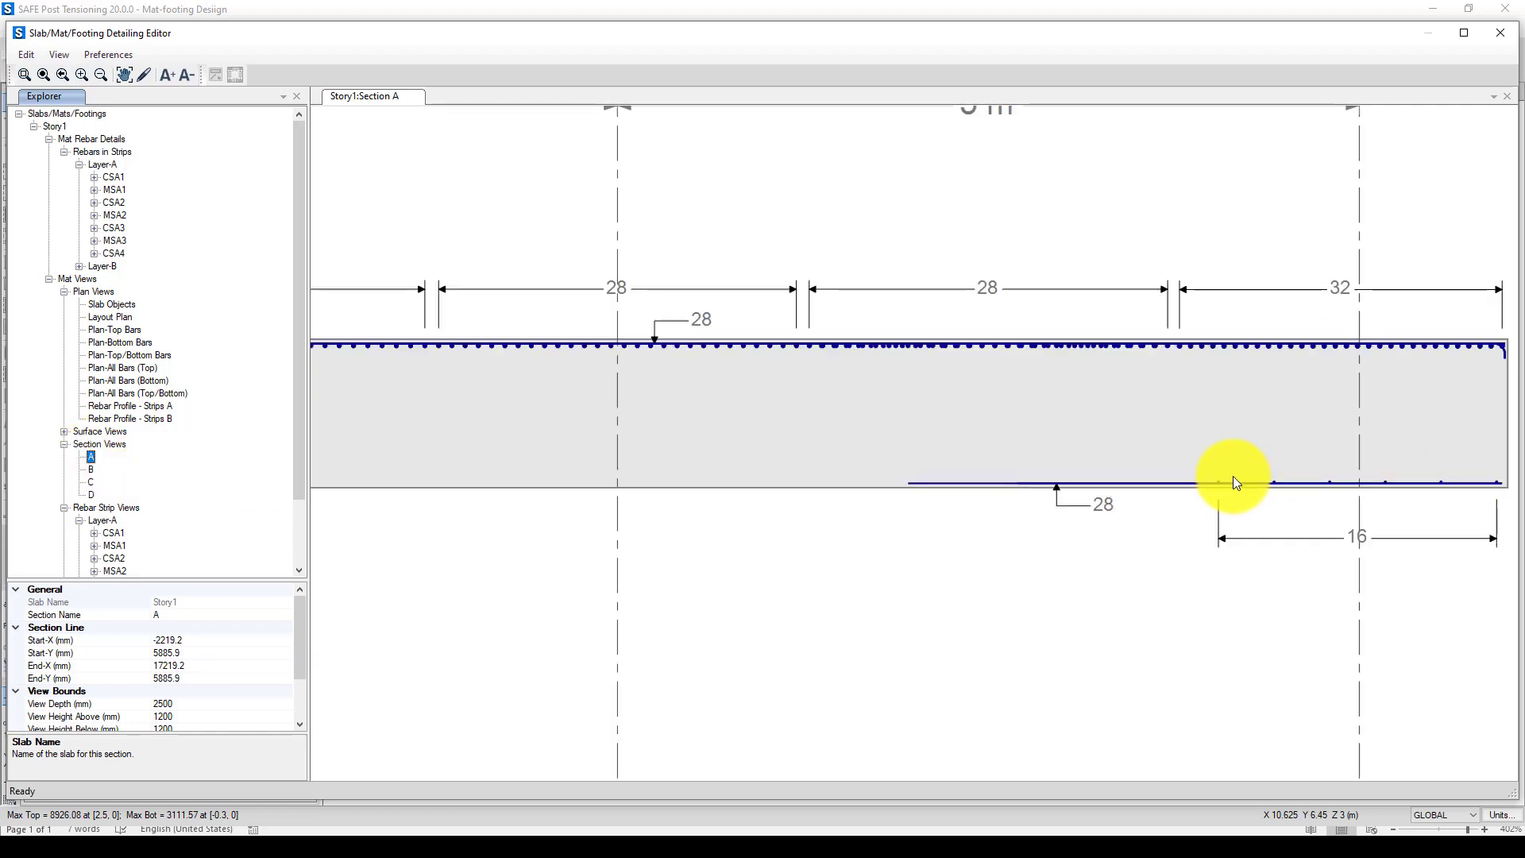
{"action": "scroll", "coordinate": [827, 265], "scroll_direction": "up", "scroll_amount": 3}
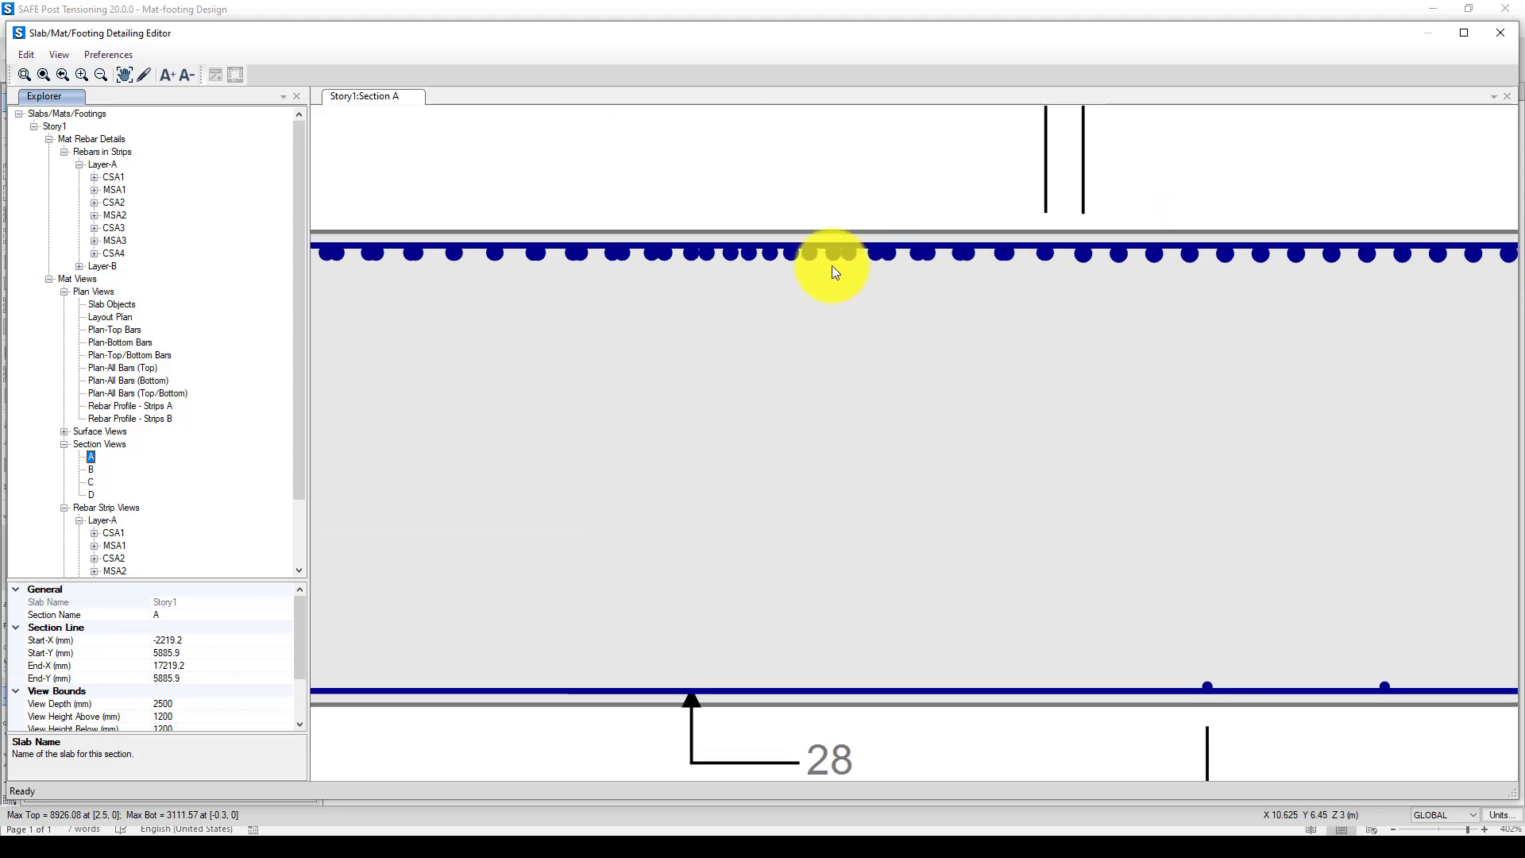
{"action": "scroll", "coordinate": [822, 256], "scroll_direction": "down", "scroll_amount": 4}
{"action": "scroll", "coordinate": [1180, 332], "scroll_direction": "down", "scroll_amount": 8}
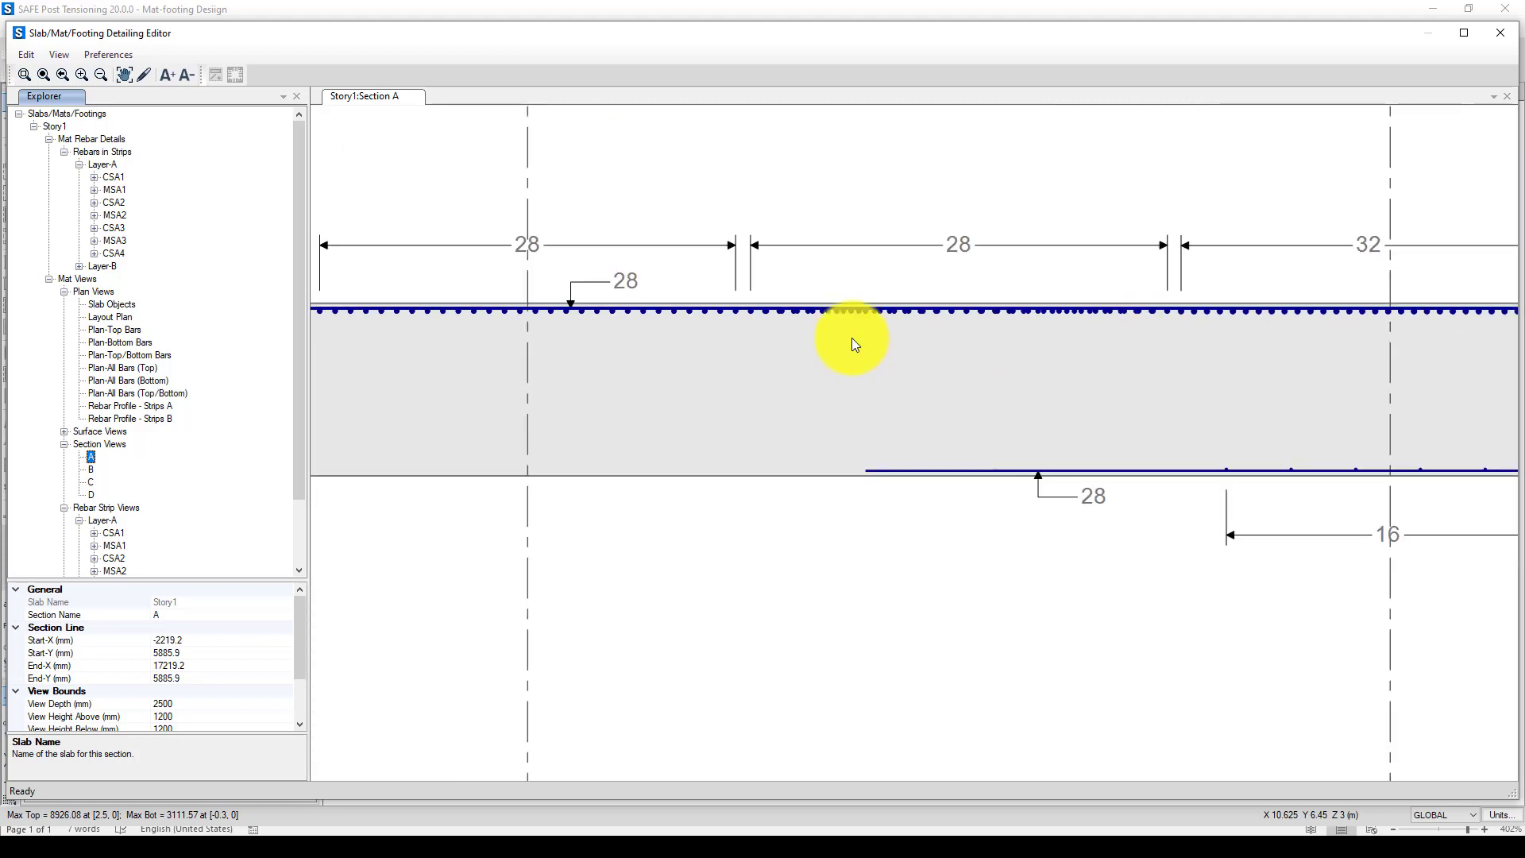
{"action": "scroll", "coordinate": [1033, 413], "scroll_direction": "down", "scroll_amount": 2}
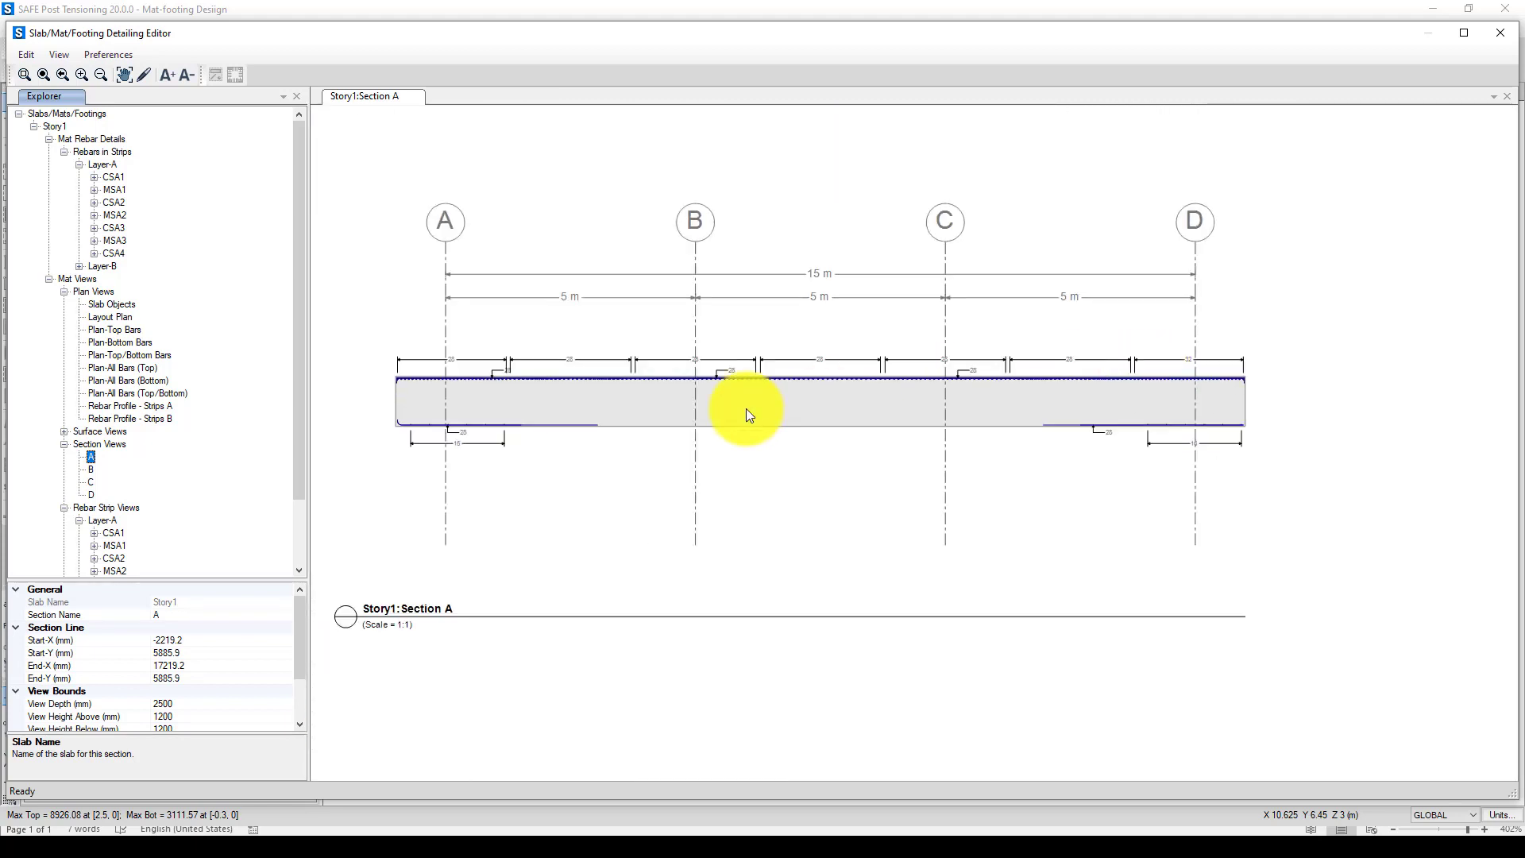
{"action": "scroll", "coordinate": [402, 388], "scroll_direction": "up", "scroll_amount": 6}
{"action": "scroll", "coordinate": [289, 402], "scroll_direction": "up", "scroll_amount": 1}
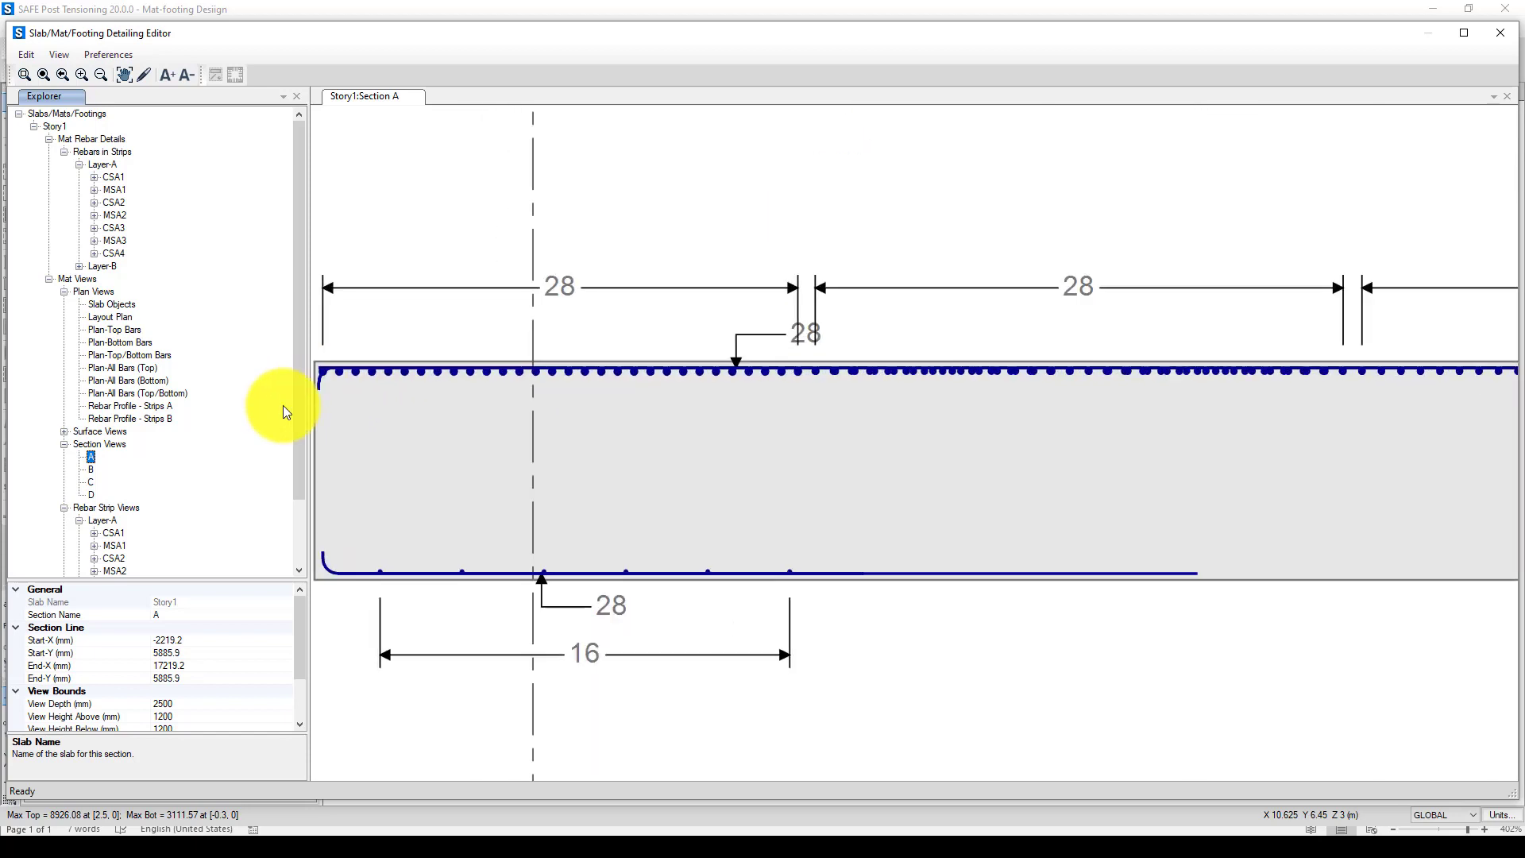
{"action": "scroll", "coordinate": [895, 432], "scroll_direction": "down", "scroll_amount": 1}
{"action": "scroll", "coordinate": [438, 395], "scroll_direction": "up", "scroll_amount": 2}
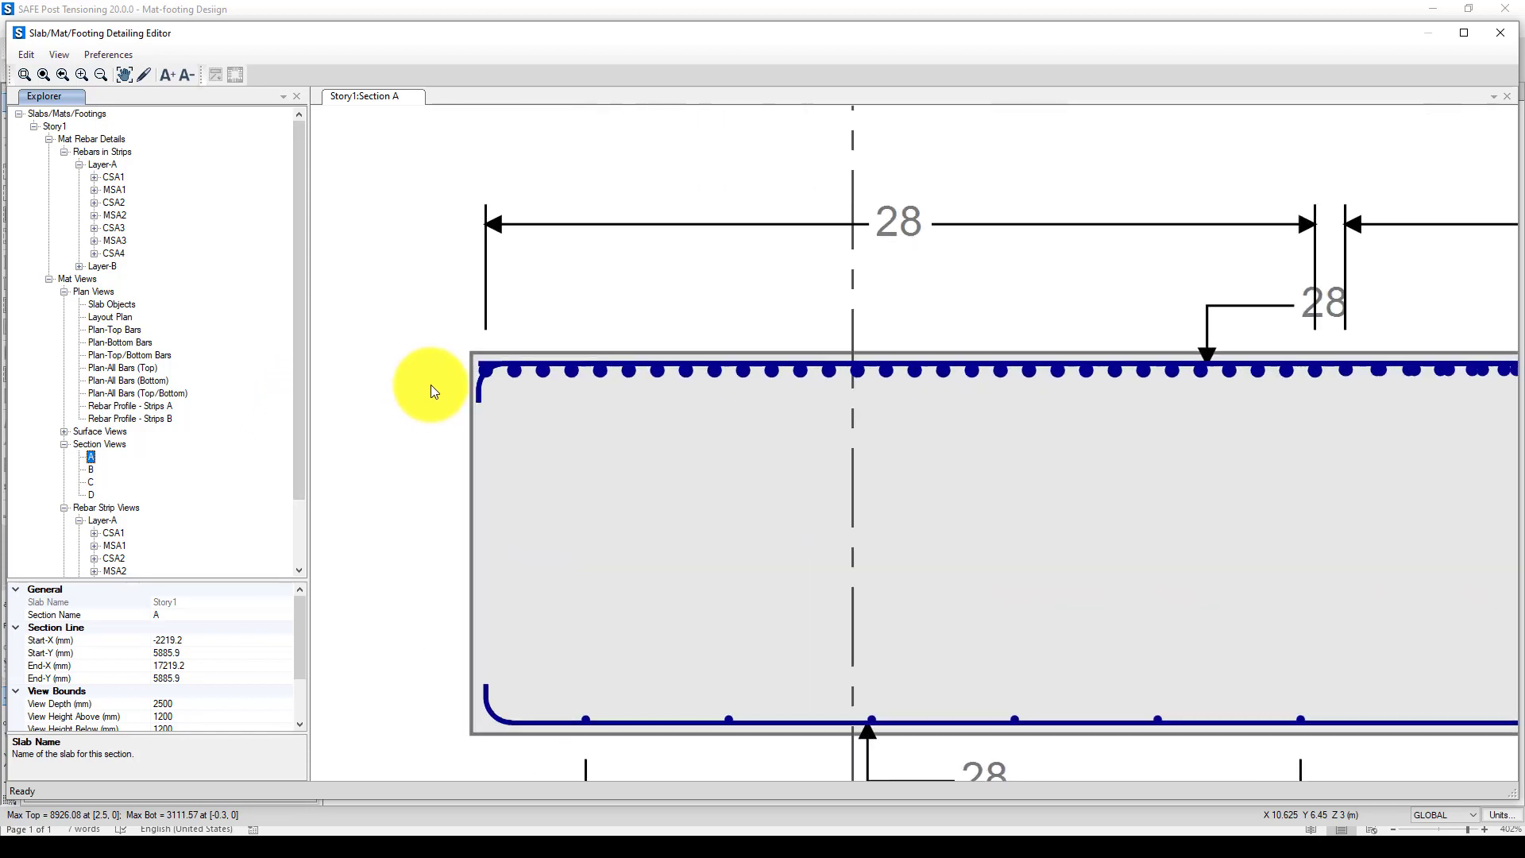
{"action": "scroll", "coordinate": [469, 493], "scroll_direction": "down", "scroll_amount": 1}
{"action": "scroll", "coordinate": [475, 501], "scroll_direction": "down", "scroll_amount": 1}
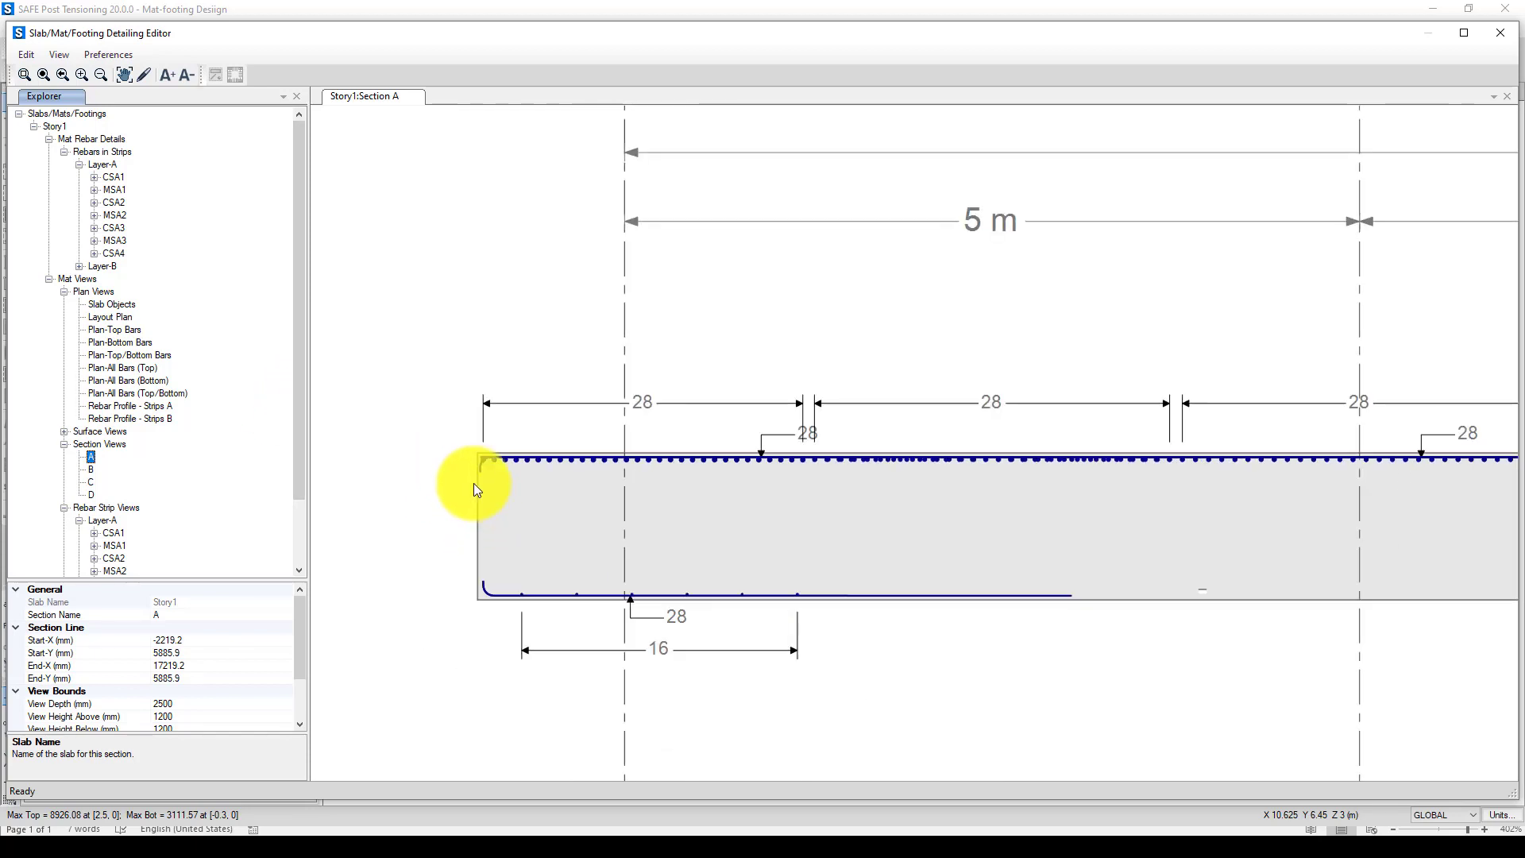
{"action": "scroll", "coordinate": [477, 483], "scroll_direction": "down", "scroll_amount": 1}
{"action": "scroll", "coordinate": [622, 470], "scroll_direction": "down", "scroll_amount": 2}
{"action": "left_click", "coordinate": [938, 525]}
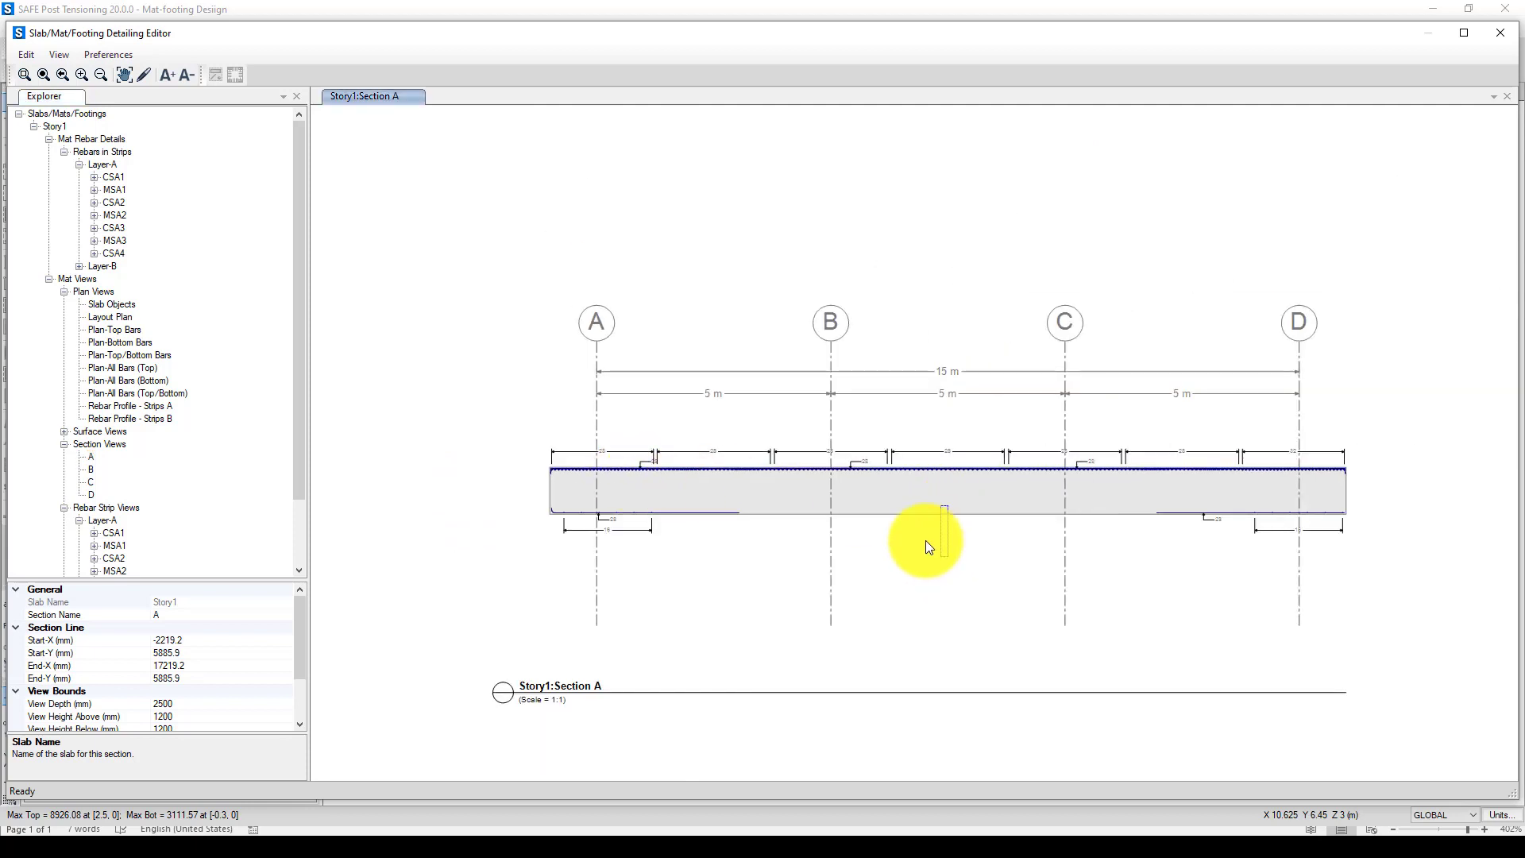
{"action": "scroll", "coordinate": [138, 437], "scroll_direction": "down", "scroll_amount": 2}
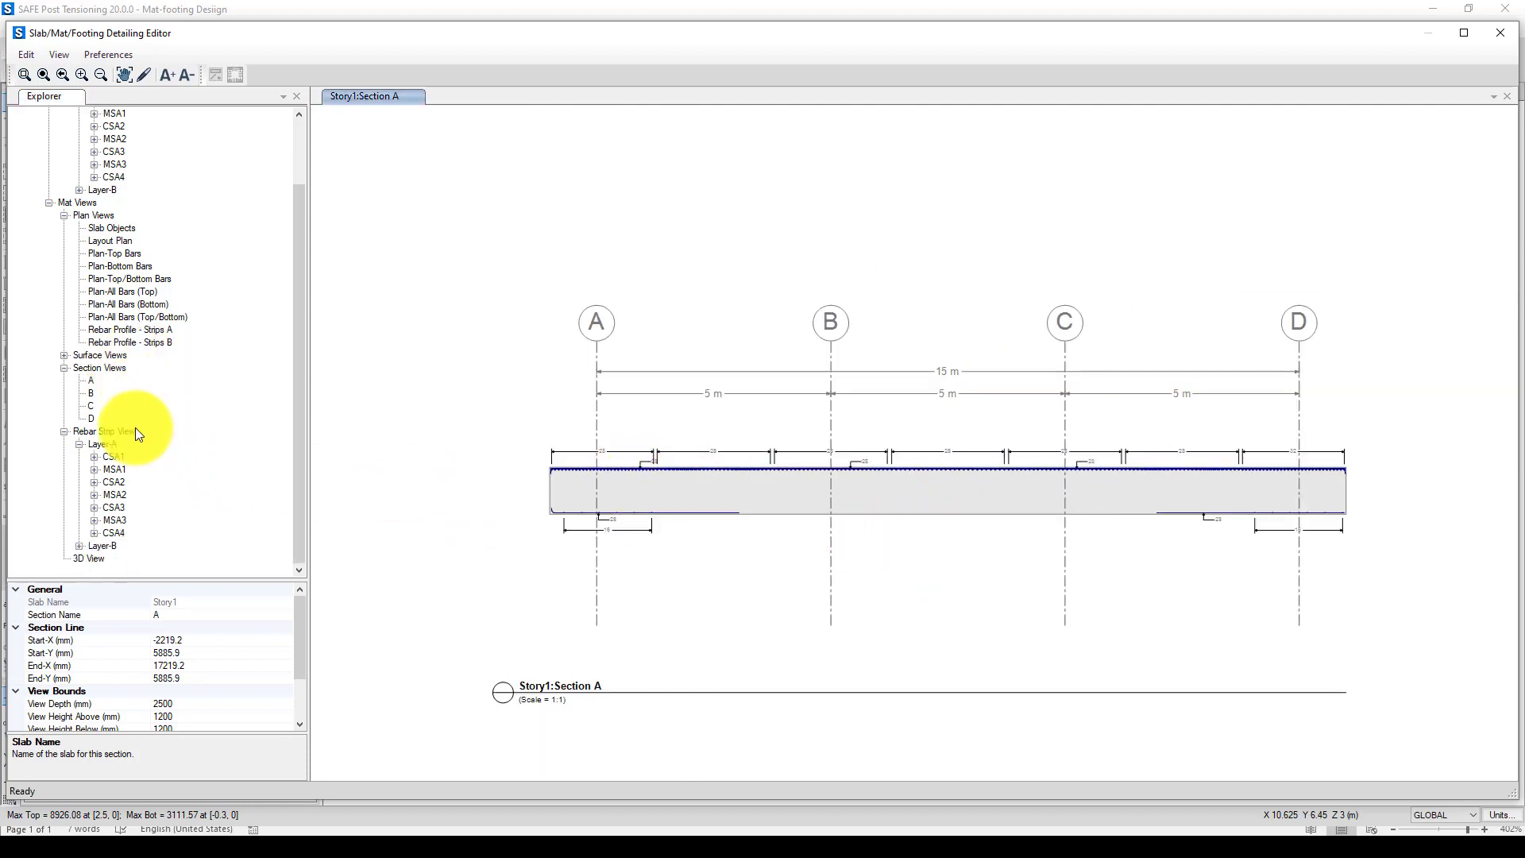
- Open Sections C and D, ending on the 15 m Section D across grids 1–4
{"action": "left_click", "coordinate": [90, 405]}
{"action": "scroll", "coordinate": [841, 470], "scroll_direction": "up", "scroll_amount": 1}
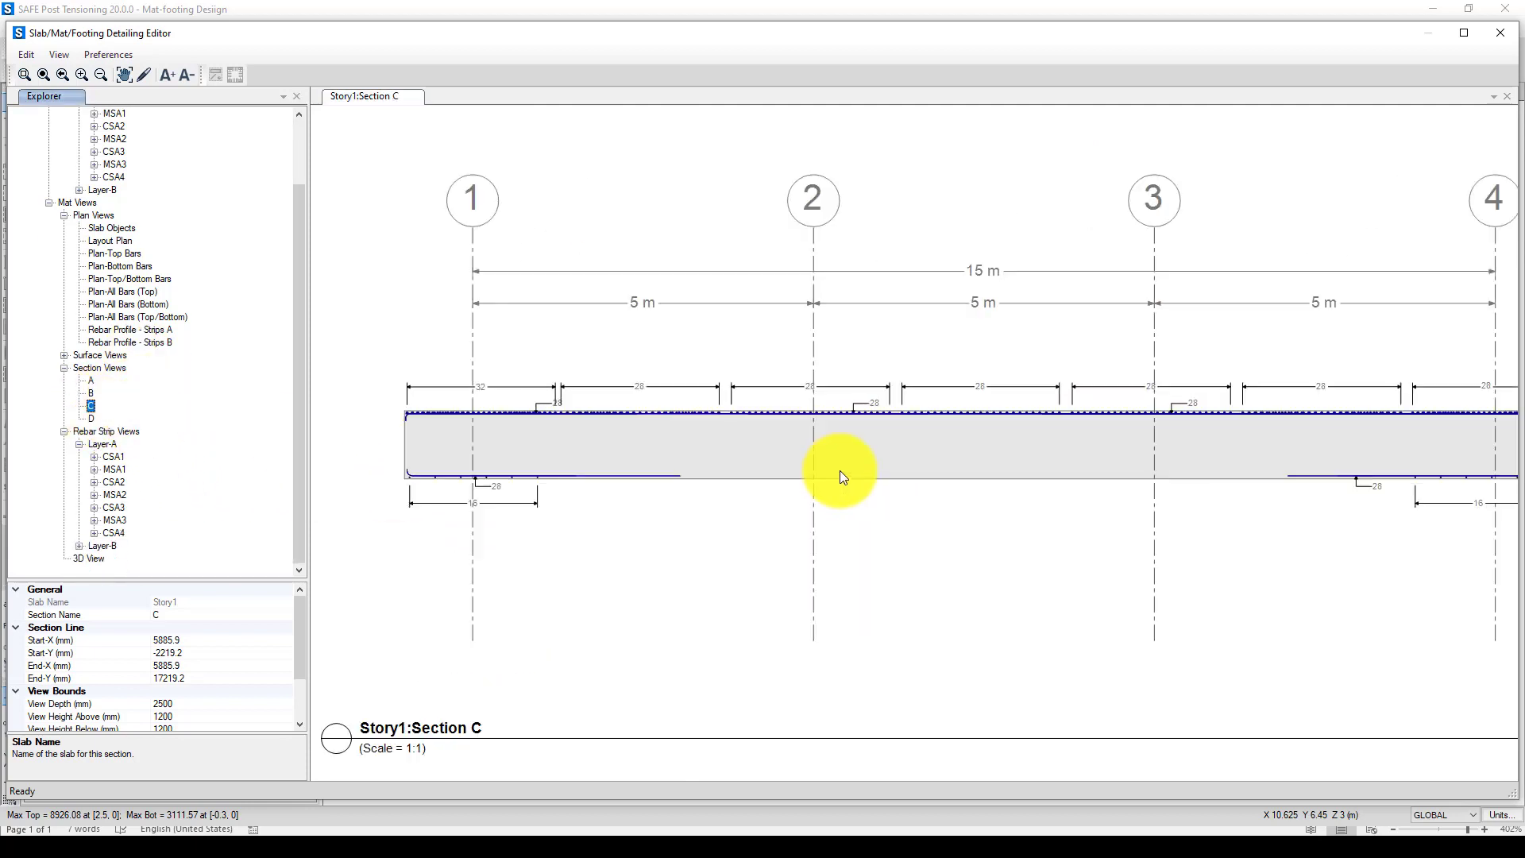
{"action": "left_click", "coordinate": [94, 416]}
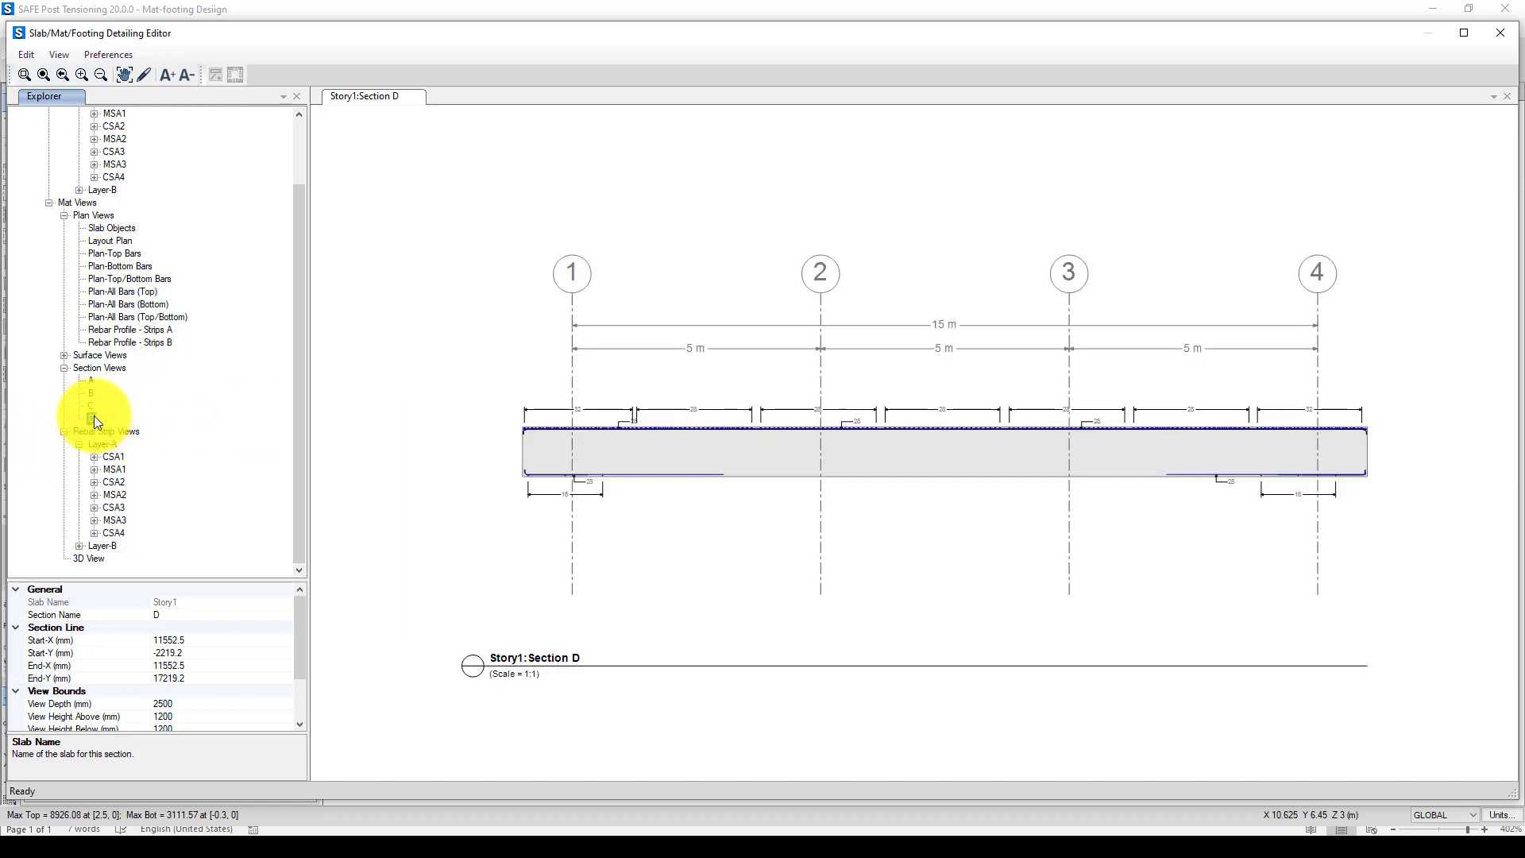
{"action": "scroll", "coordinate": [798, 514], "scroll_direction": "up", "scroll_amount": 2}
{"action": "scroll", "coordinate": [799, 514], "scroll_direction": "down", "scroll_amount": 1}
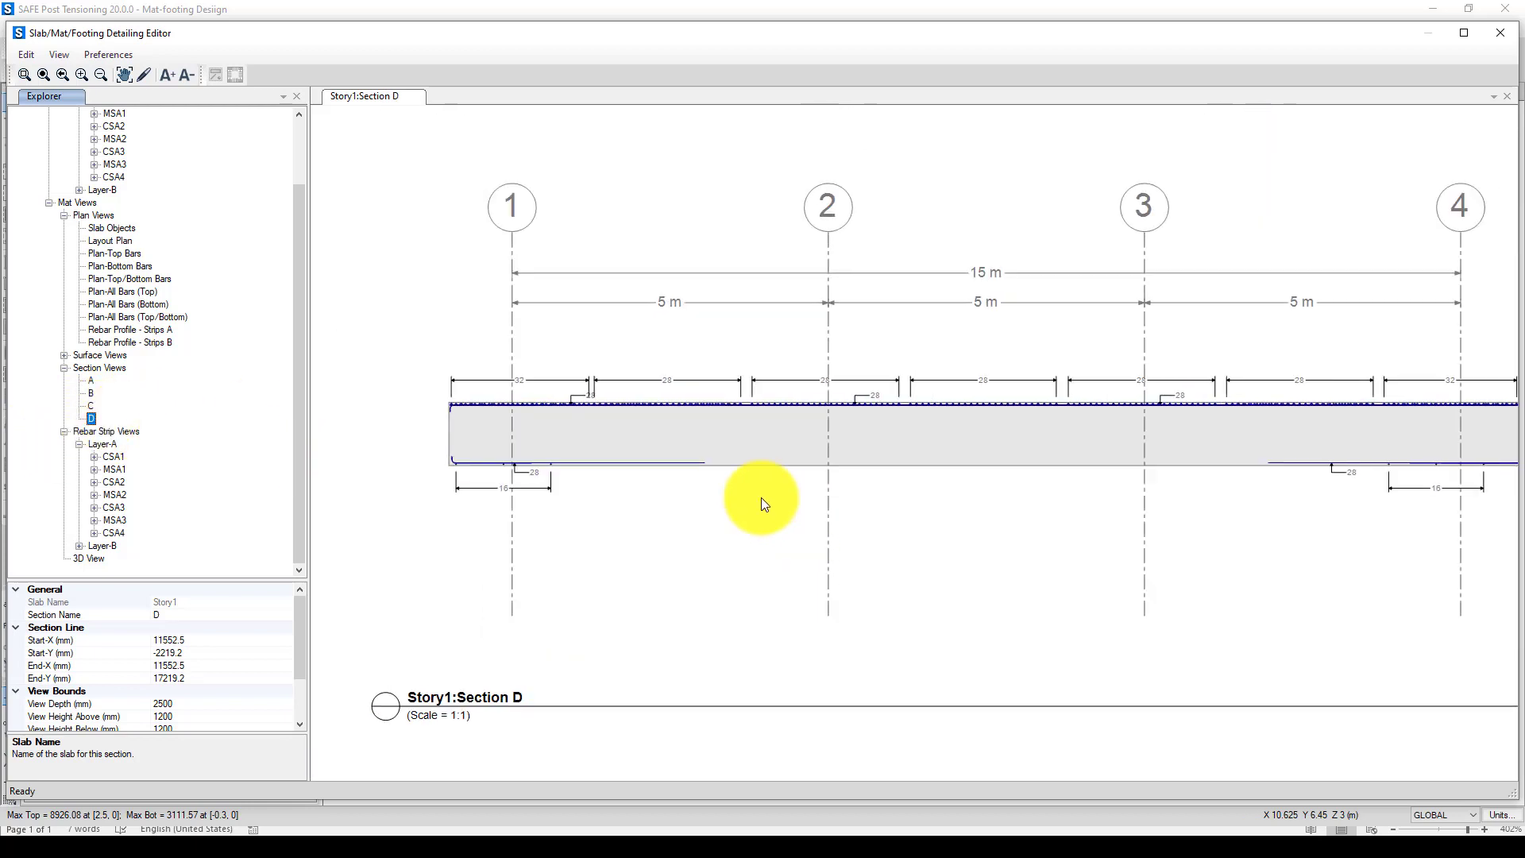
- View the Slab Objects plan and rebar 3D View, then close the Detailing Editor
{"action": "left_click", "coordinate": [99, 228]}
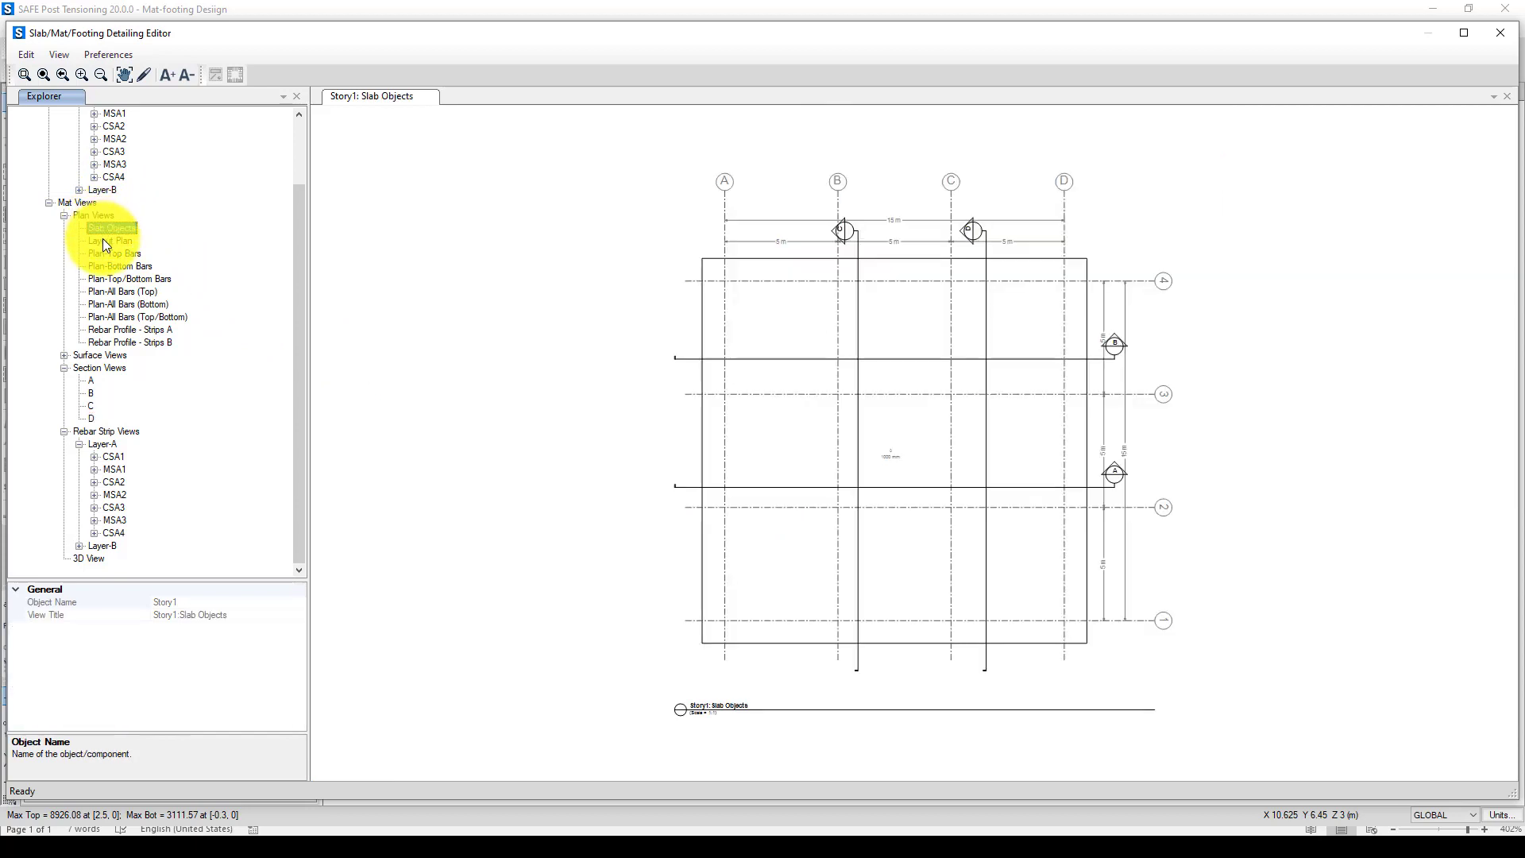
{"action": "scroll", "coordinate": [899, 622], "scroll_direction": "up", "scroll_amount": 1}
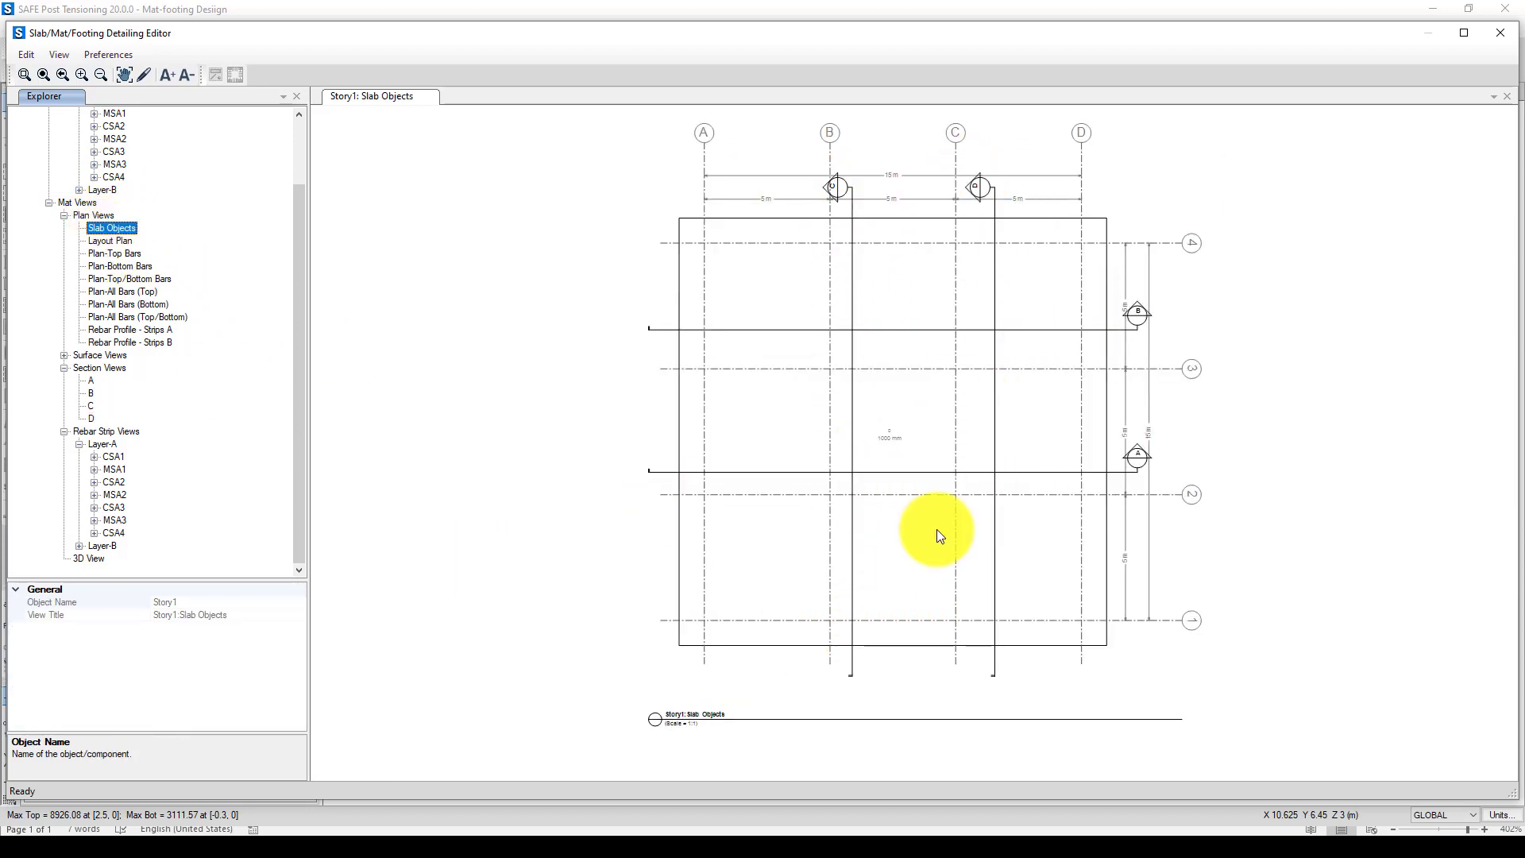
{"action": "left_click", "coordinate": [86, 558]}
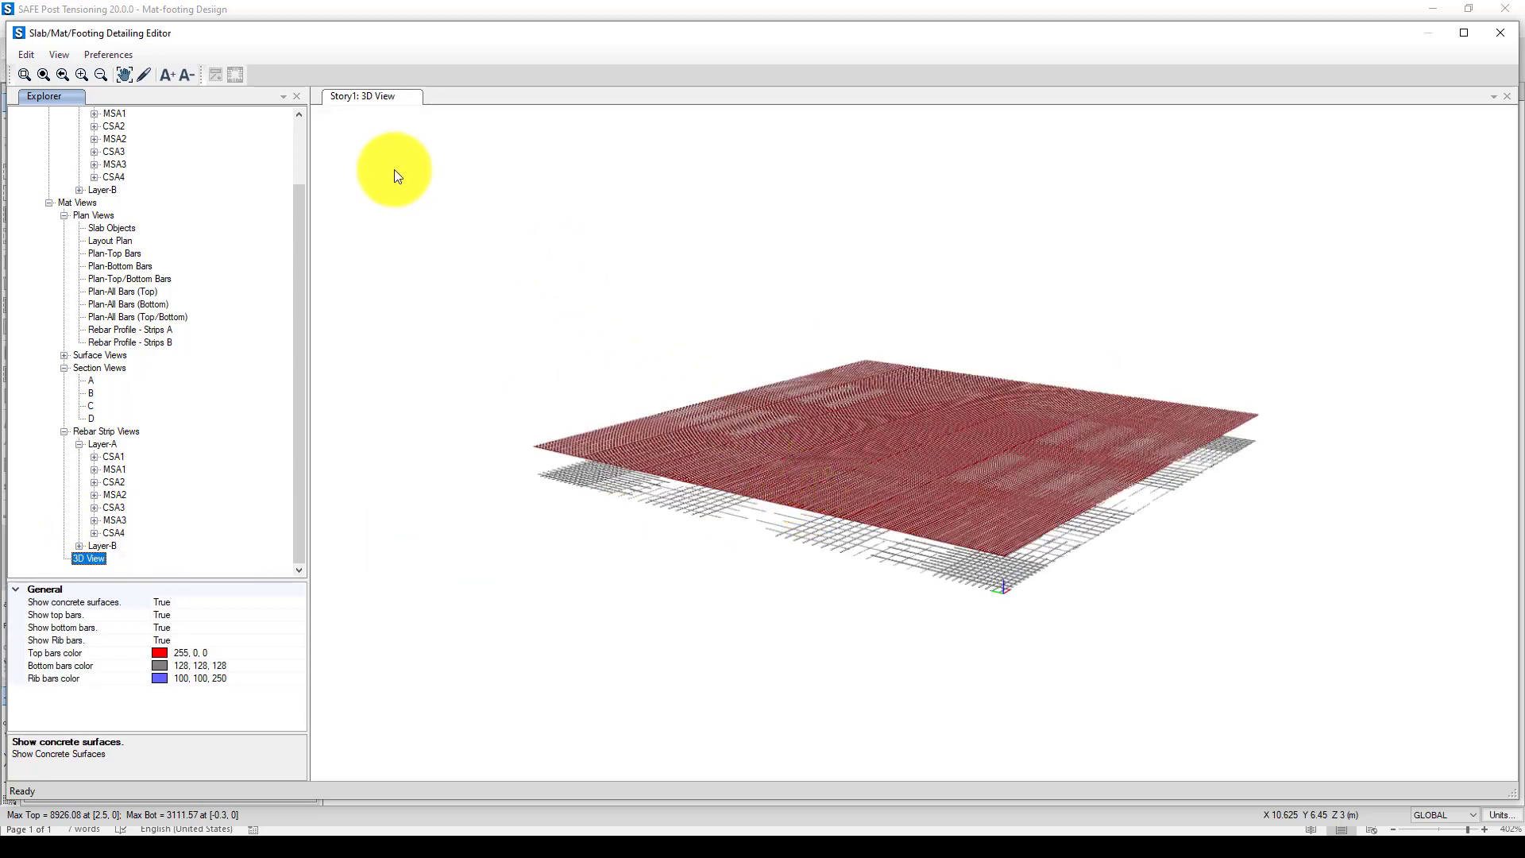
{"action": "left_click", "coordinate": [1498, 34]}
{"action": "left_click", "coordinate": [16, 28]}
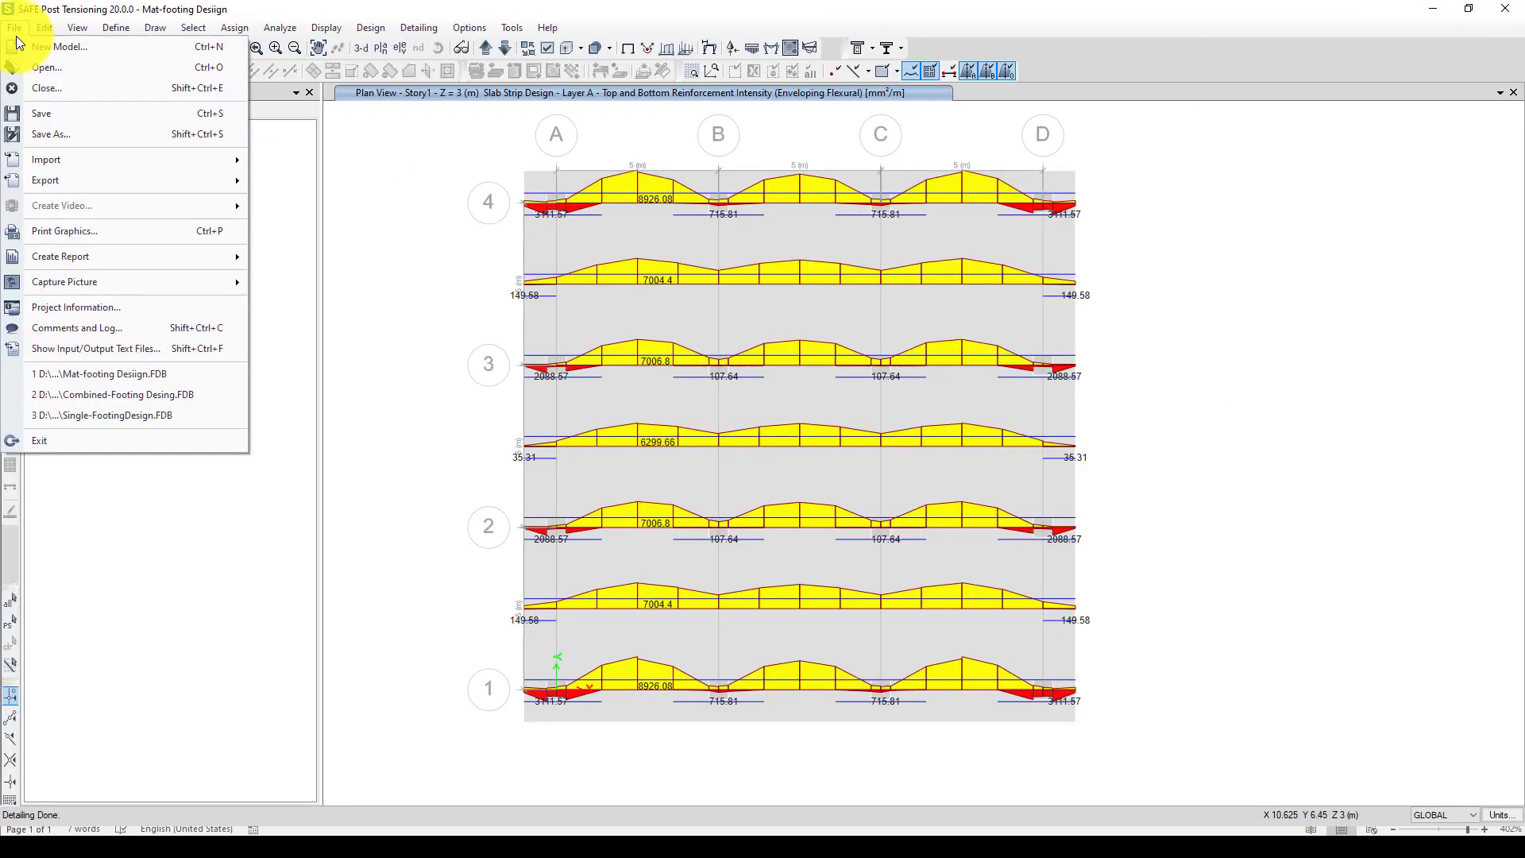
{"action": "mouse_move", "coordinate": [94, 259]}
{"action": "mouse_move", "coordinate": [147, 180]}
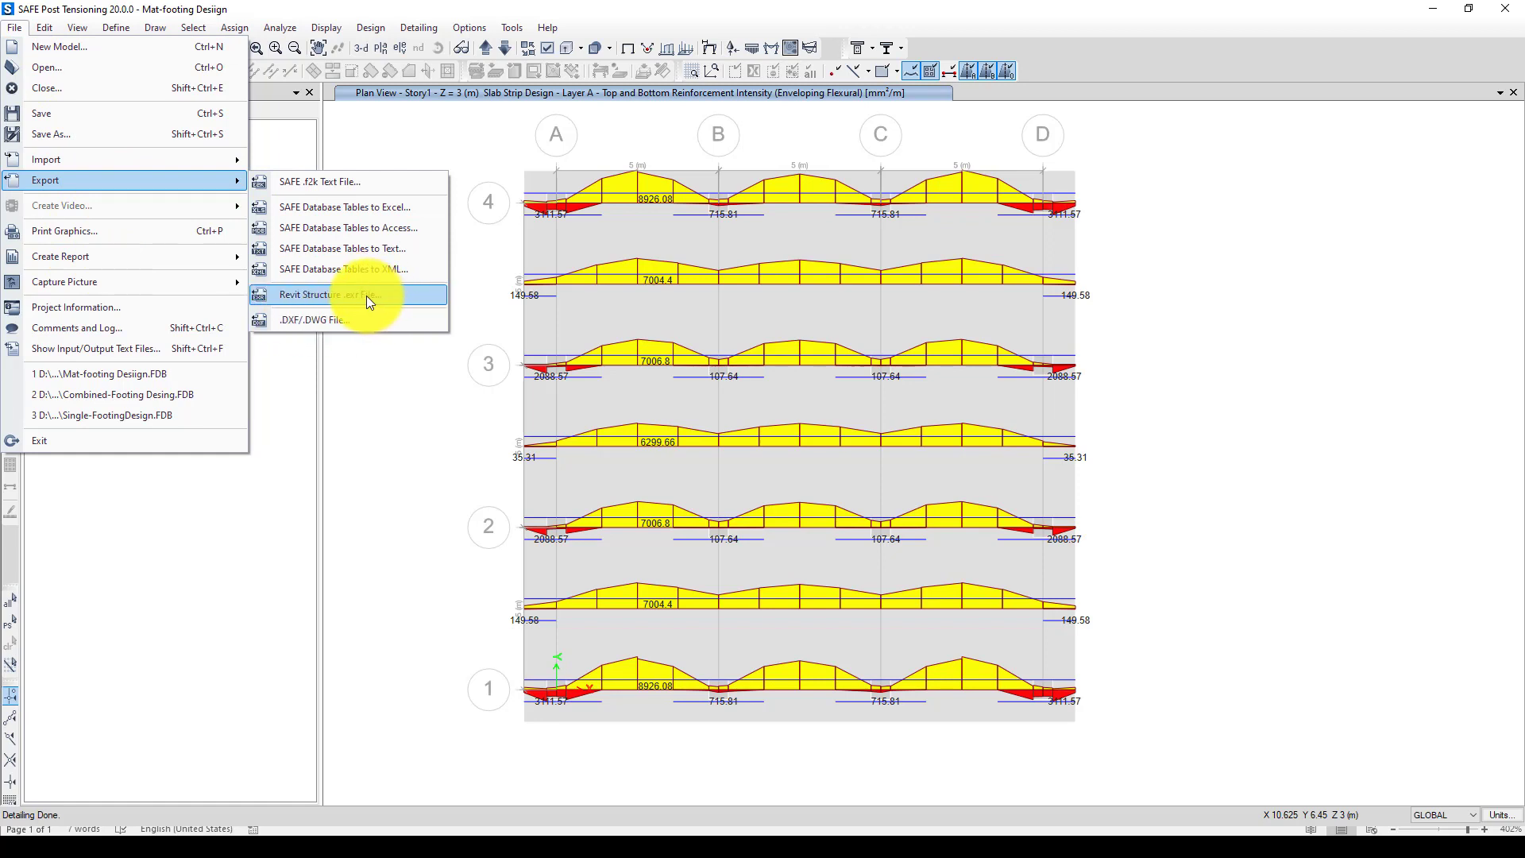
{"action": "left_click", "coordinate": [469, 332]}
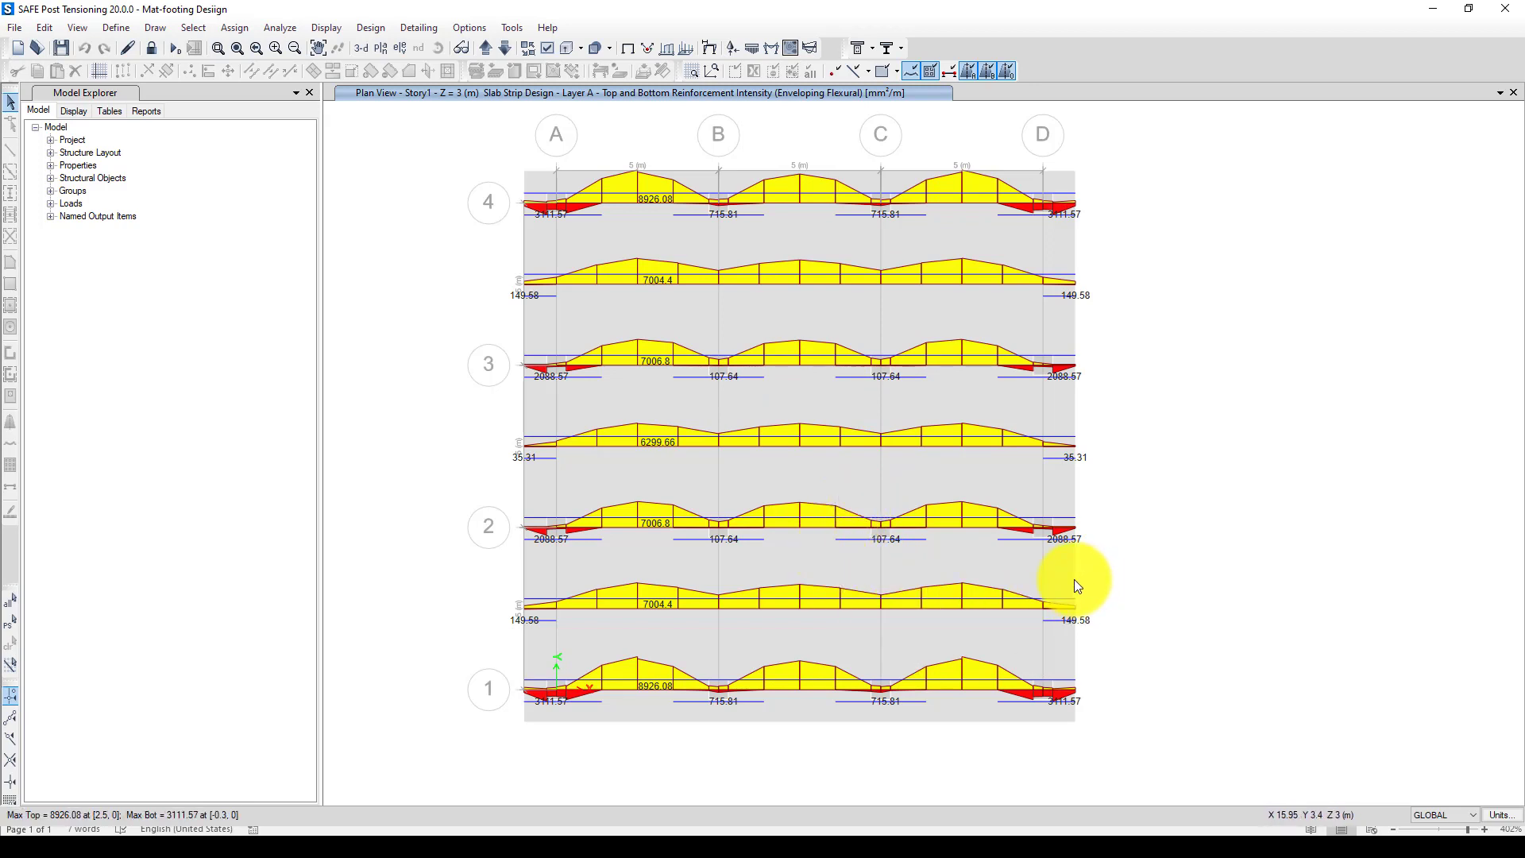
{"action": "left_click_drag", "start_coordinate": [1510, 617], "coordinate": [1265, 584]}
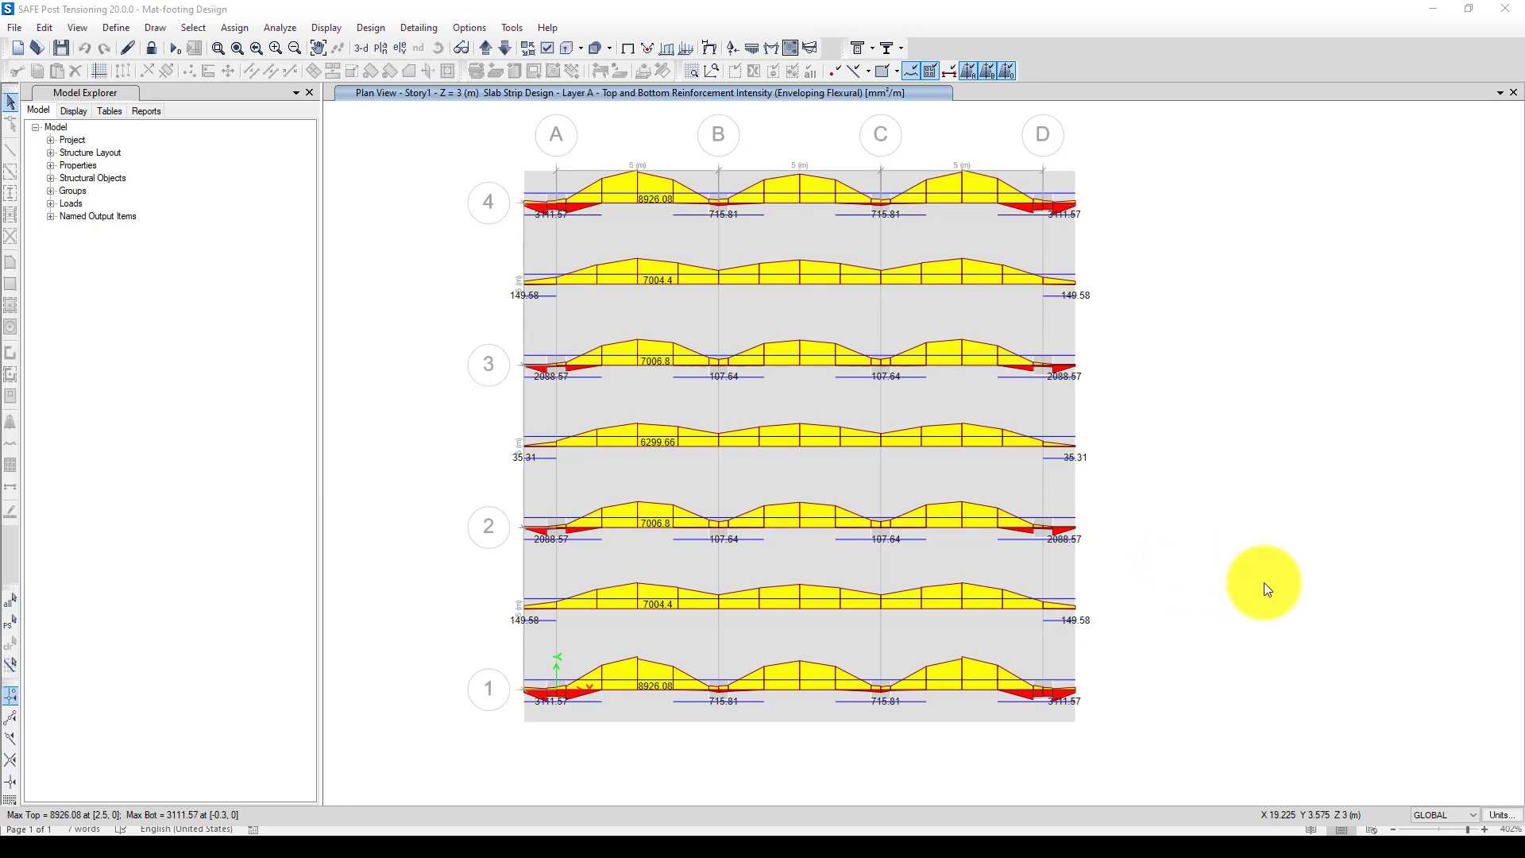